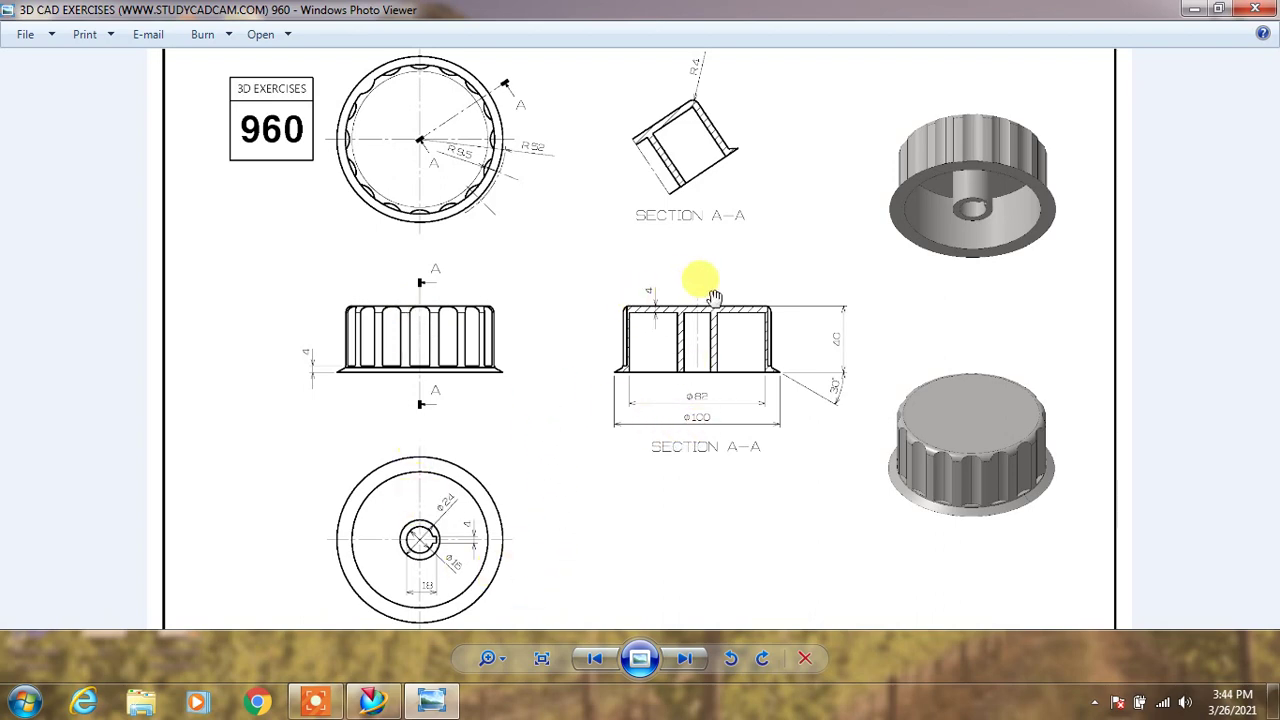
# Step: Zoom and pan the reference drawing to show Section A-A with the 40, Ø82 and Ø100 dimensions beside the 3D render
pyautogui.scroll(3, 785, 355)
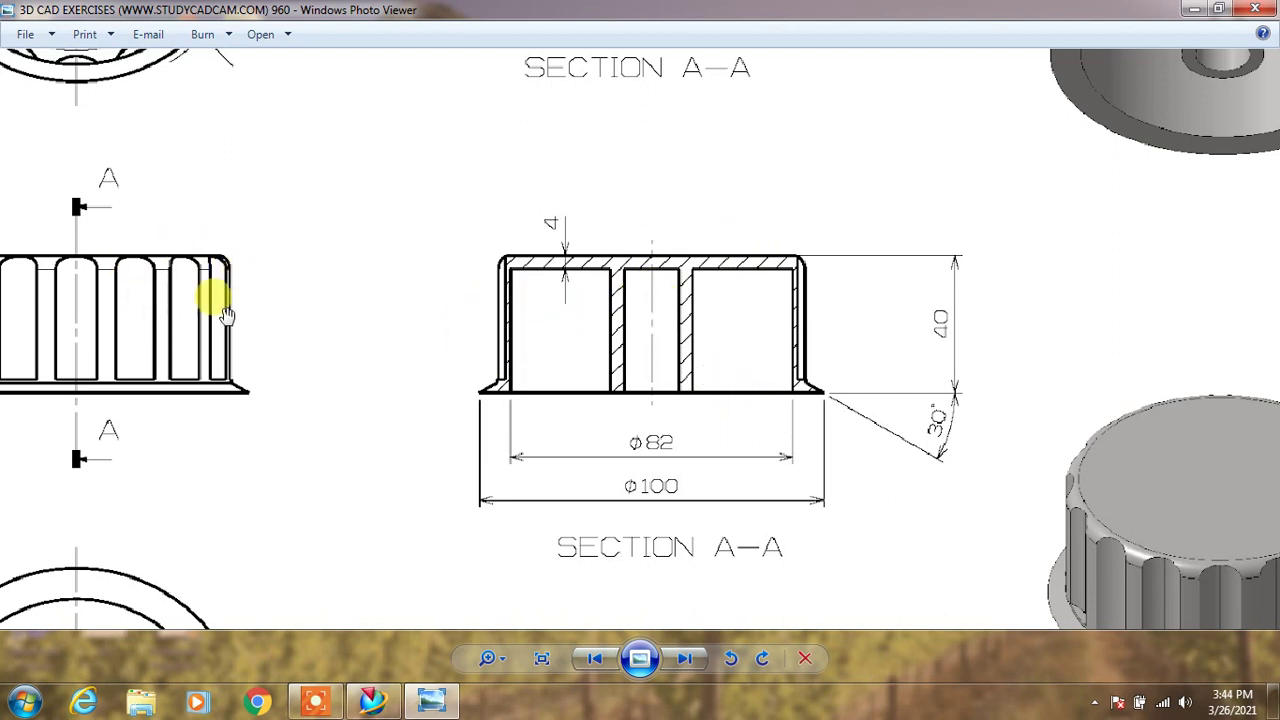
pyautogui.moveTo(211, 286)
pyautogui.mouseDown()
pyautogui.moveTo(314, 358)
pyautogui.moveTo(340, 330)
pyautogui.mouseUp()
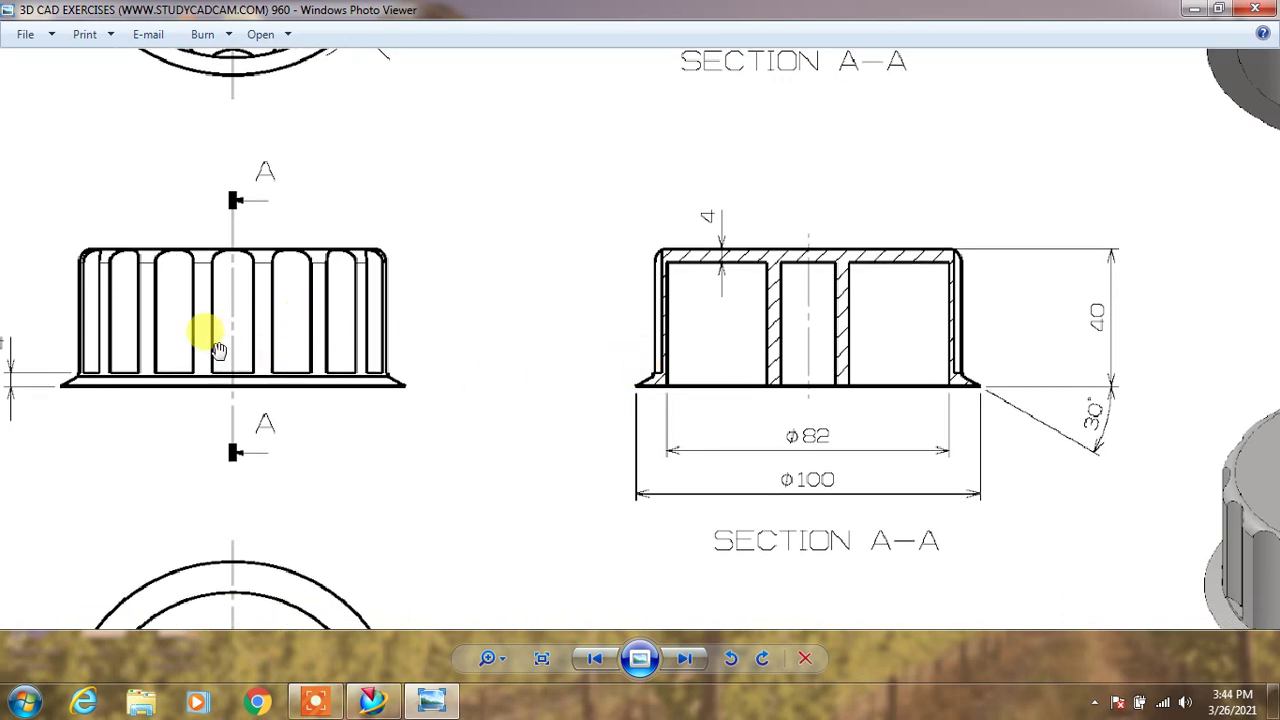
pyautogui.moveTo(218, 350); pyautogui.dragTo(100, 251)
pyautogui.moveTo(563, 357); pyautogui.dragTo(250, 418)
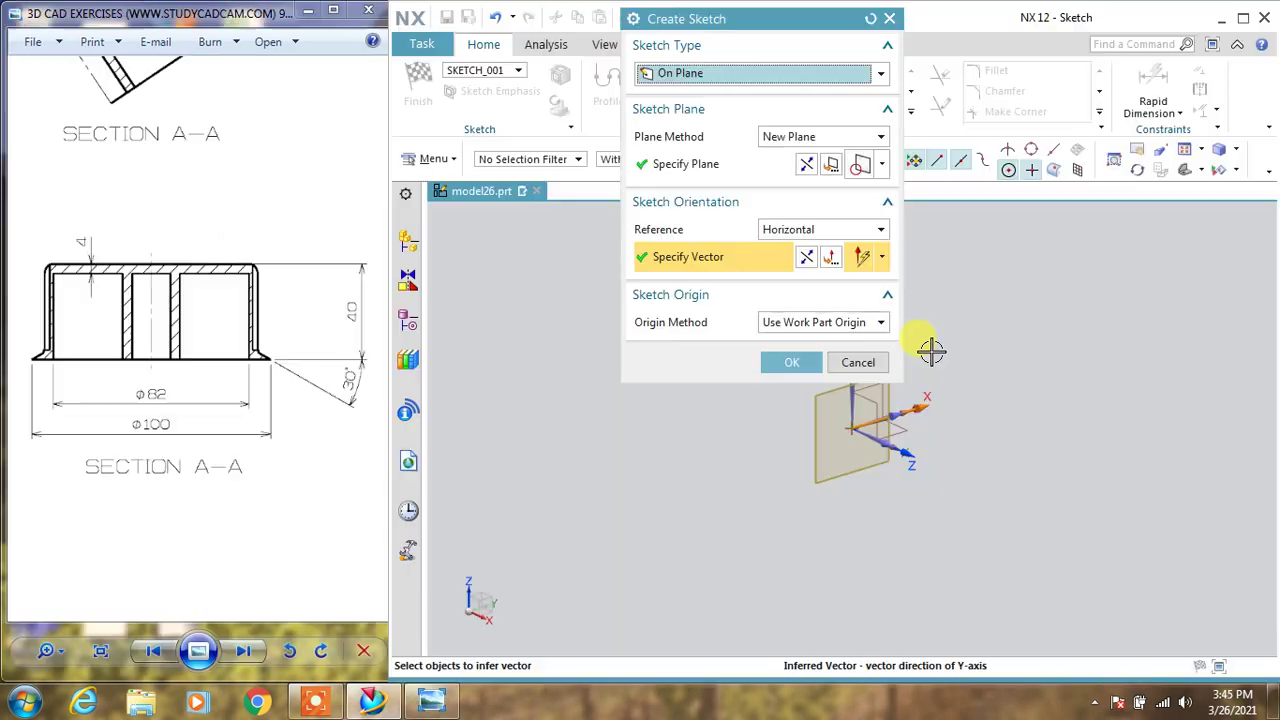
# Step: Start the XY-plane sketch and draw a 40 mm vertical line up from the origin
pyautogui.click(816, 368)
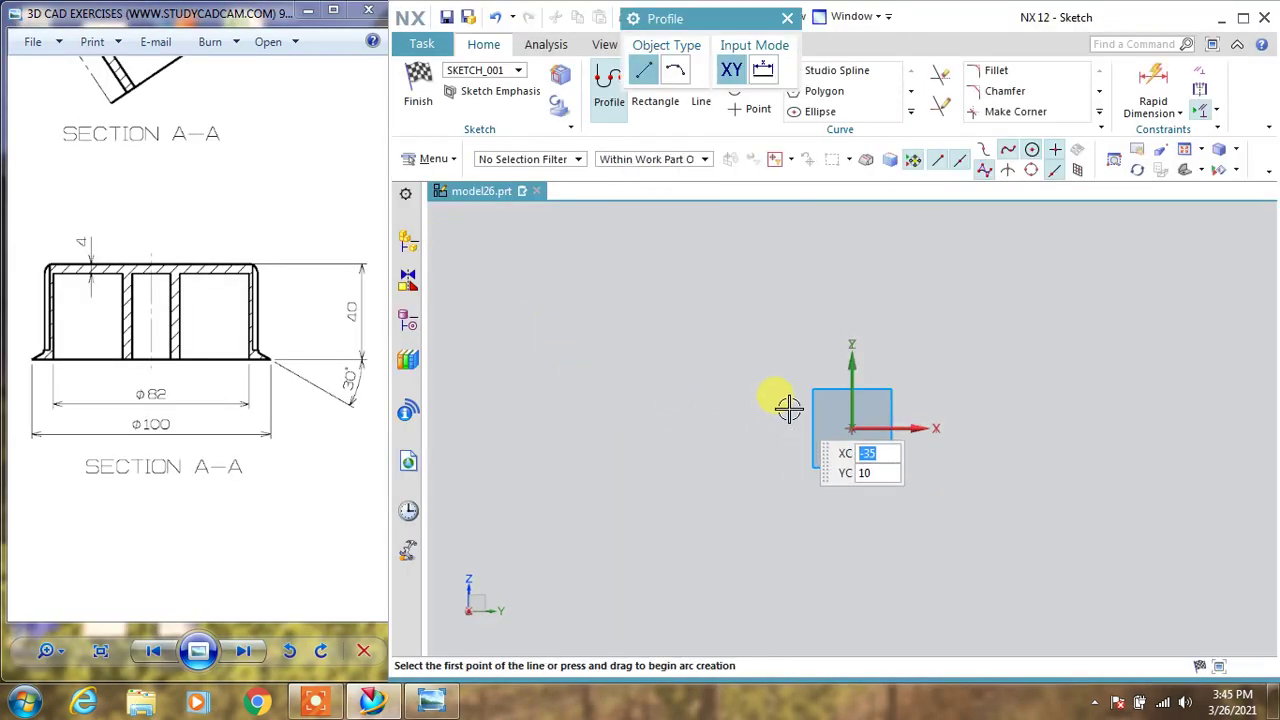
pyautogui.keyDown('shift'); pyautogui.moveTo(785, 410); pyautogui.dragTo(688, 424, button='middle'); pyautogui.keyUp('shift')
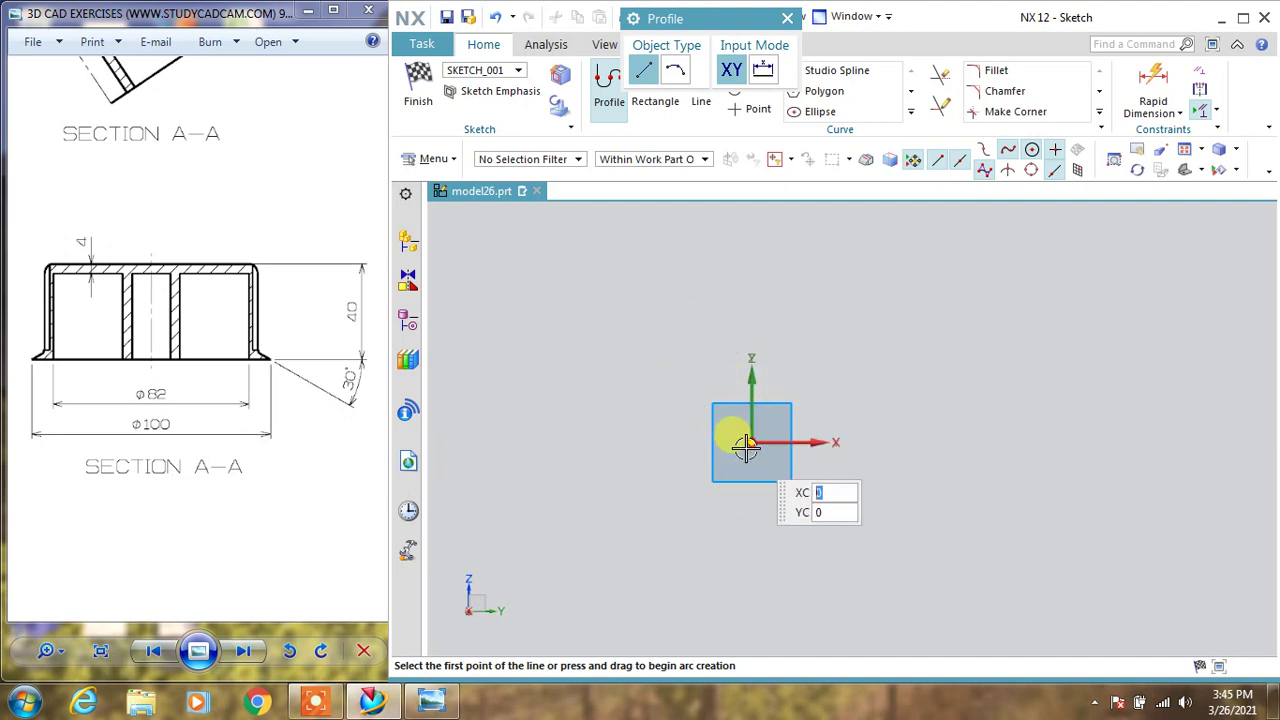
pyautogui.click(750, 442)
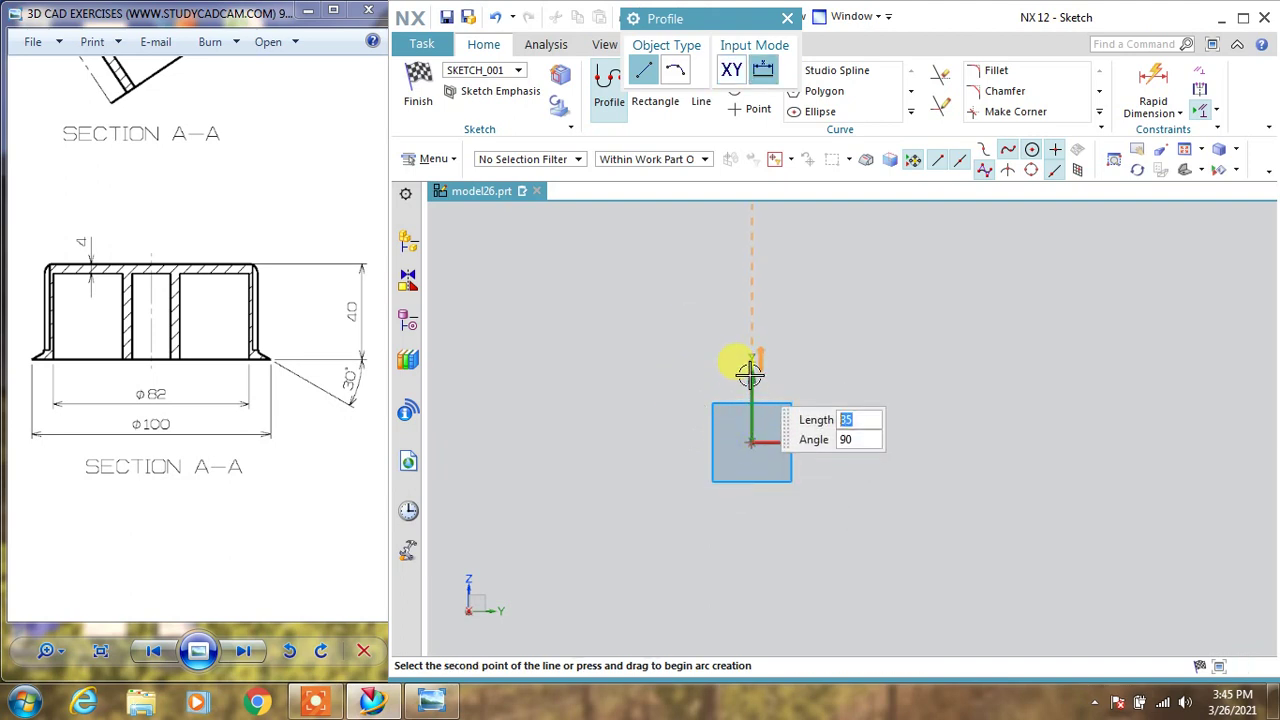
pyautogui.write('40')
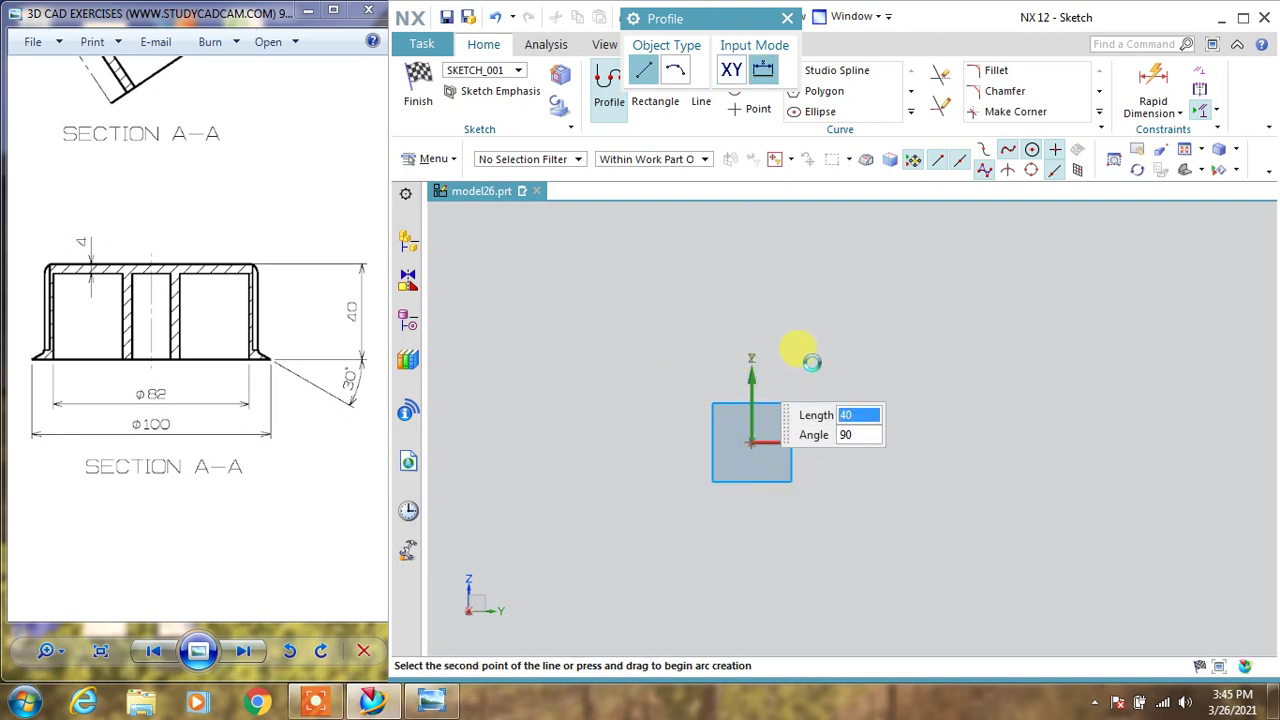
pyautogui.press('Return')
pyautogui.press('Escape')
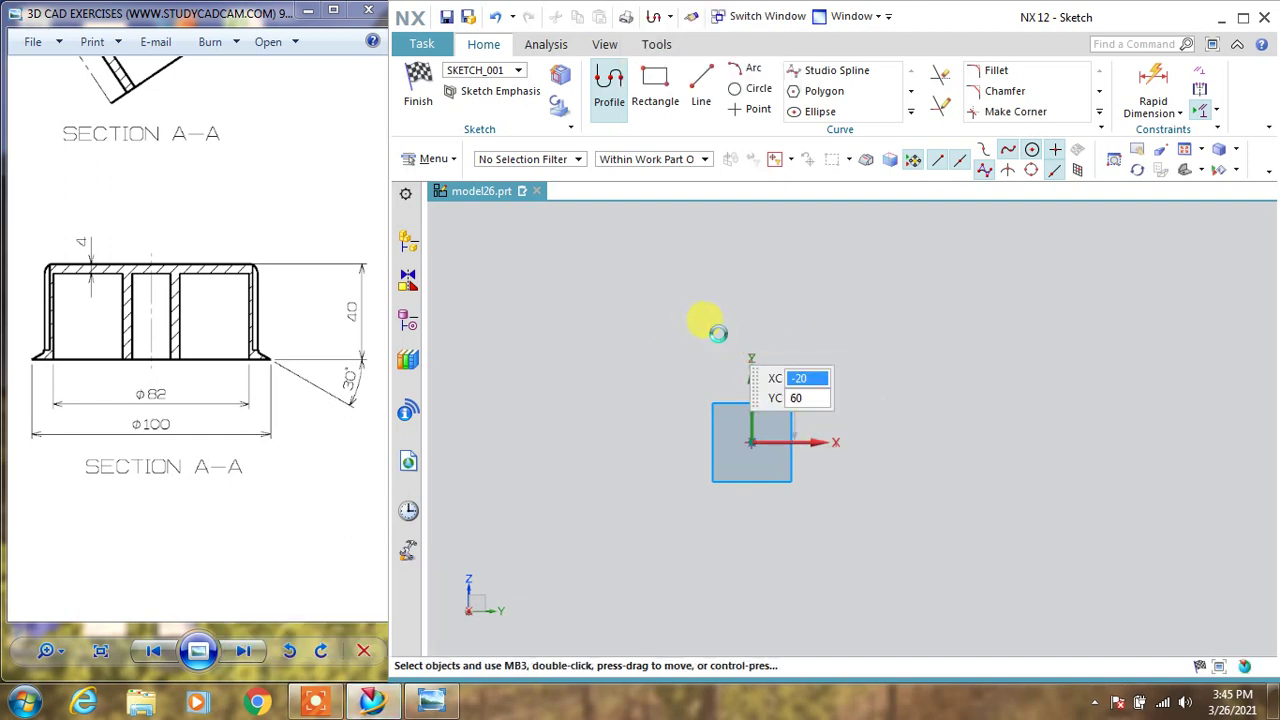
# Step: Move the 40 dimension to the left of the line, keeping its value
pyautogui.scroll(3, 816, 390)
pyautogui.click(775, 403)
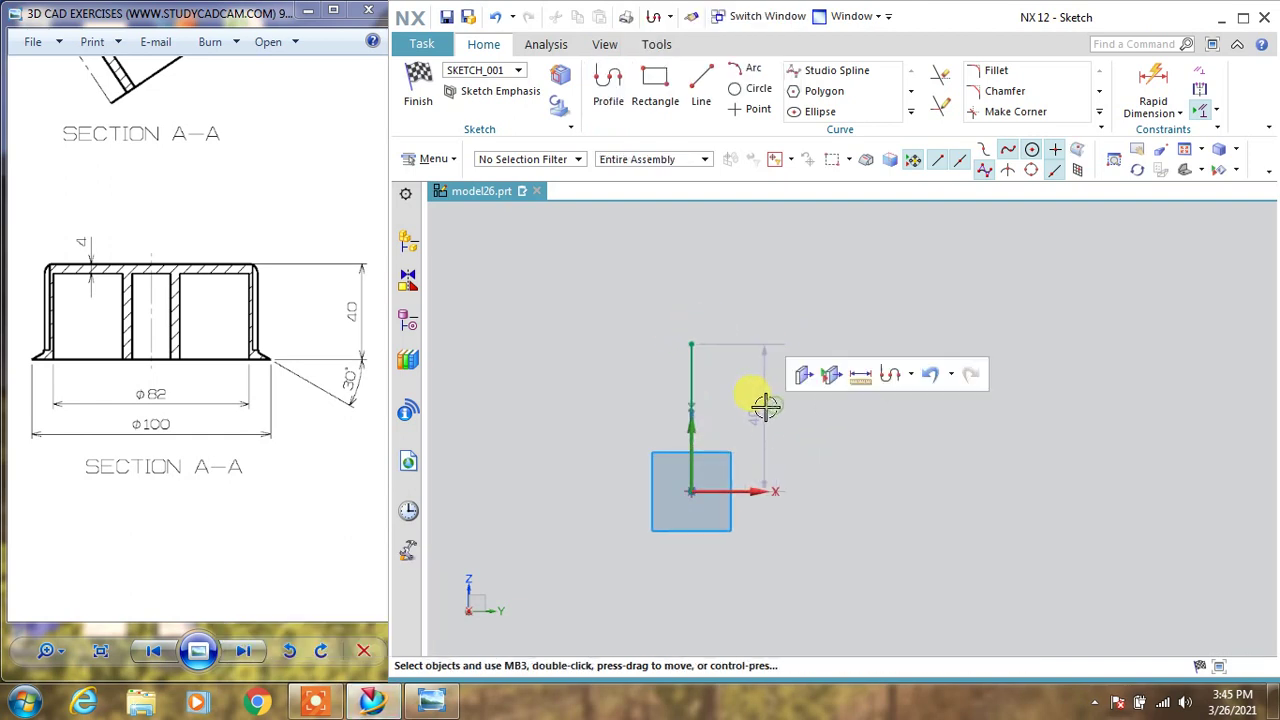
pyautogui.moveTo(760, 405); pyautogui.dragTo(657, 412)
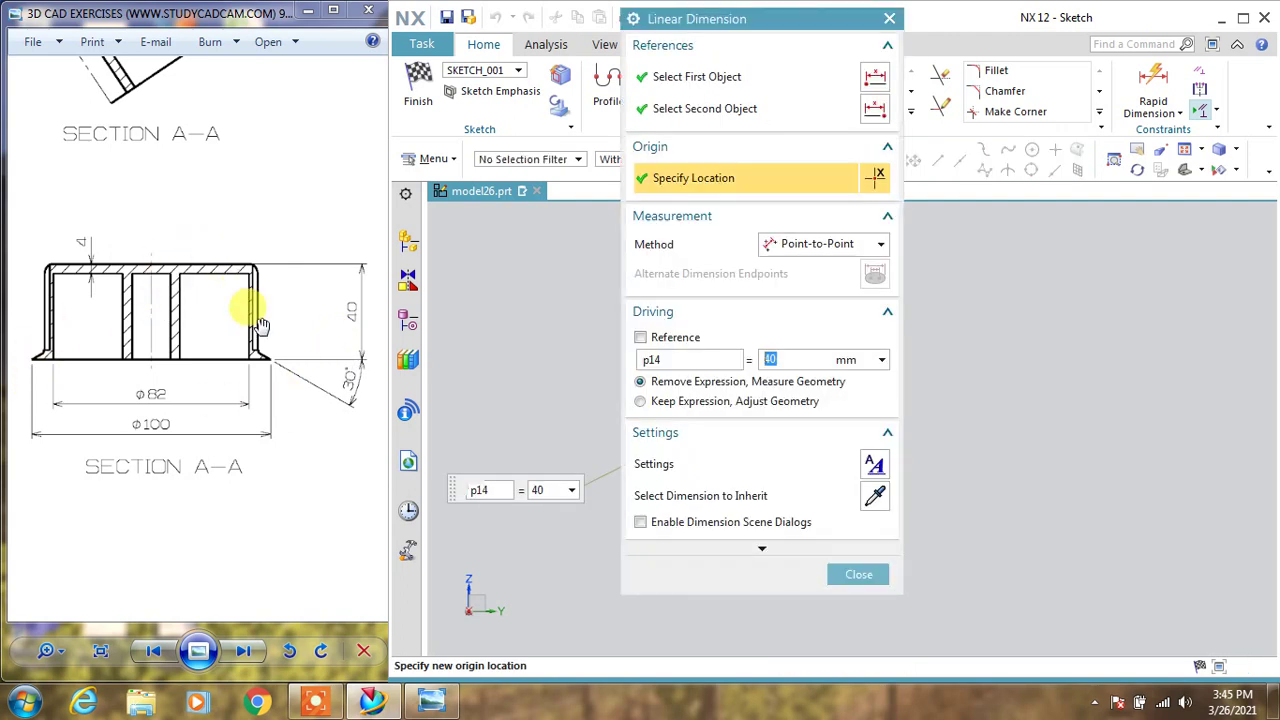
pyautogui.click(847, 577)
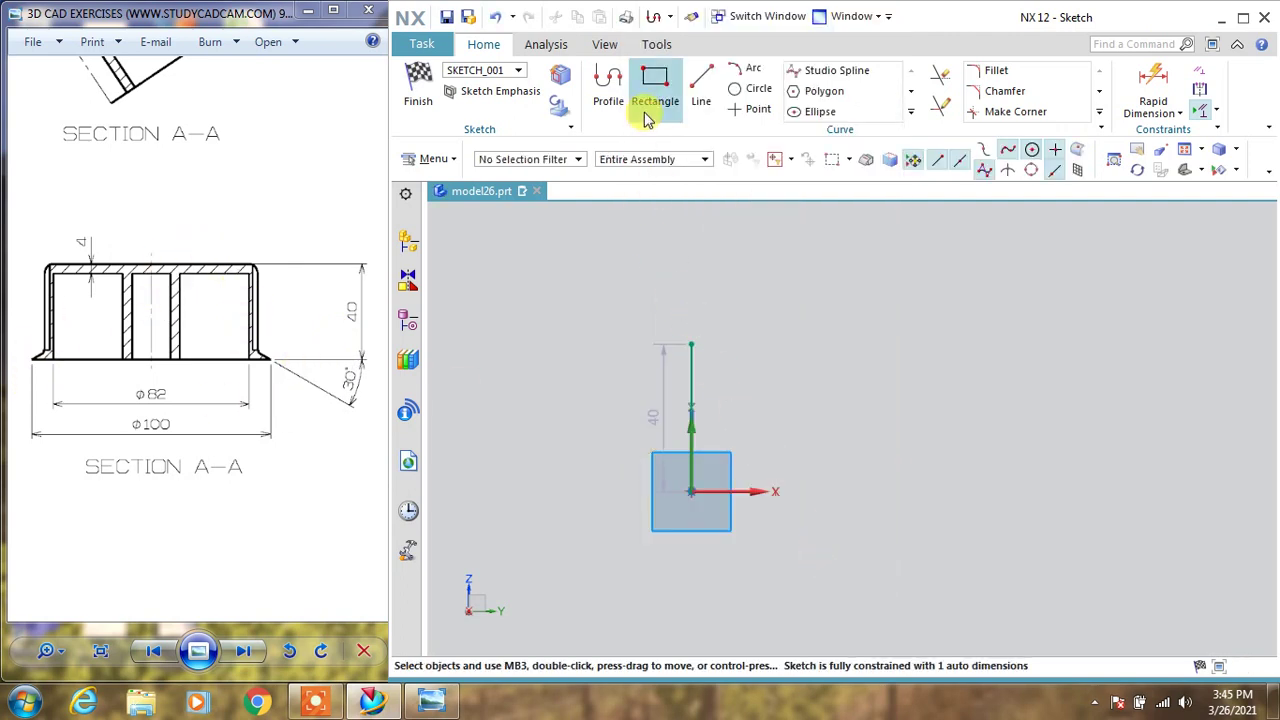
pyautogui.click(609, 82)
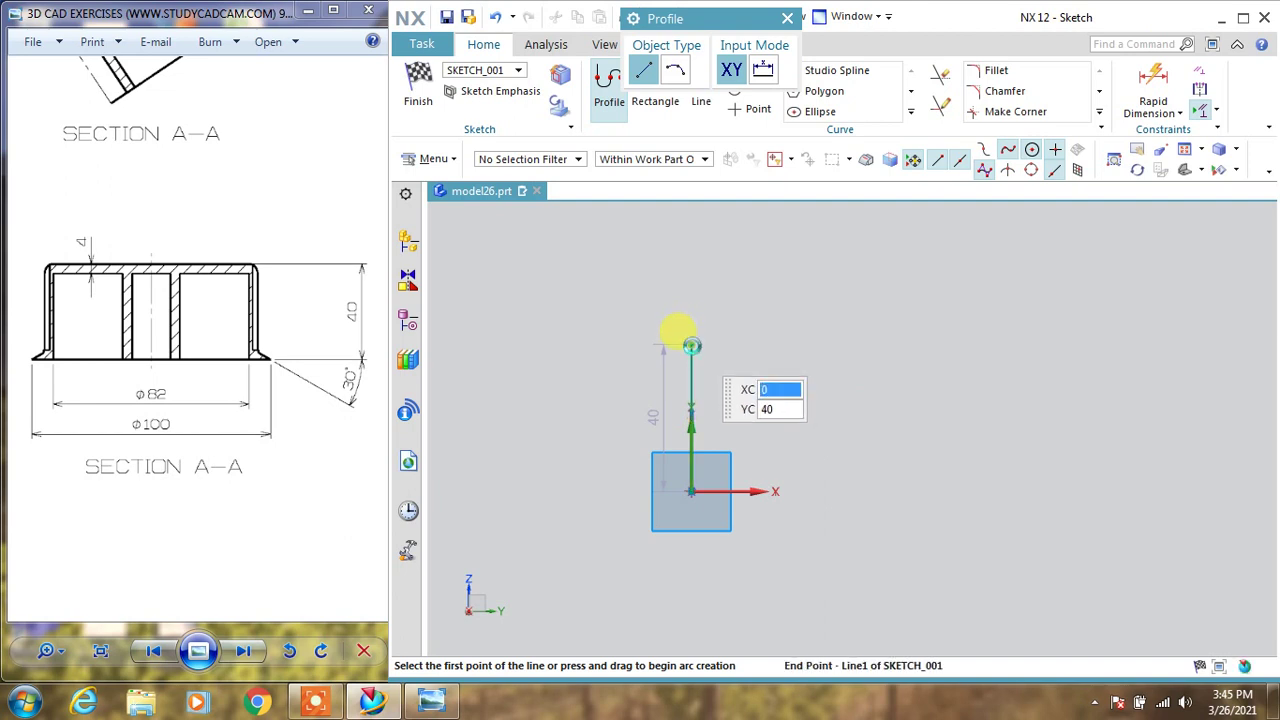
# Step: Draw the closed stepped outline: 52 top, 34 outer wall, angled flange, 16 step and inner walls
pyautogui.click(691, 344)
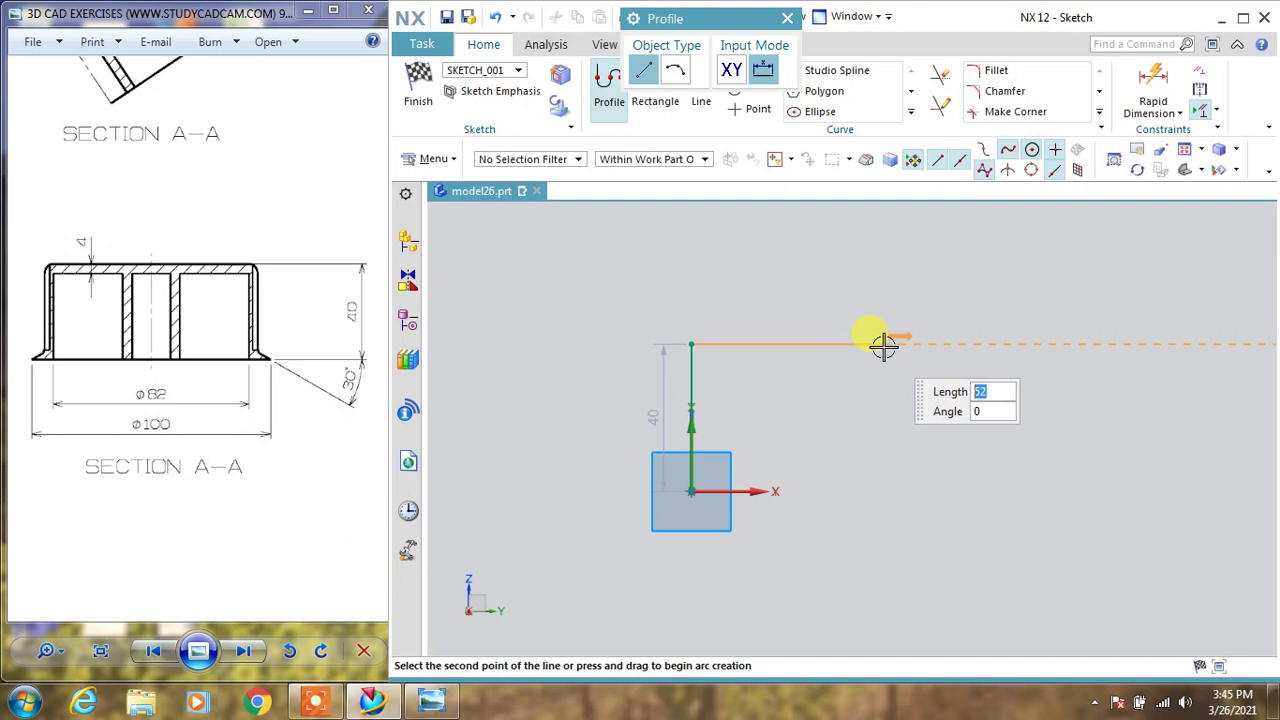
pyautogui.click(883, 344)
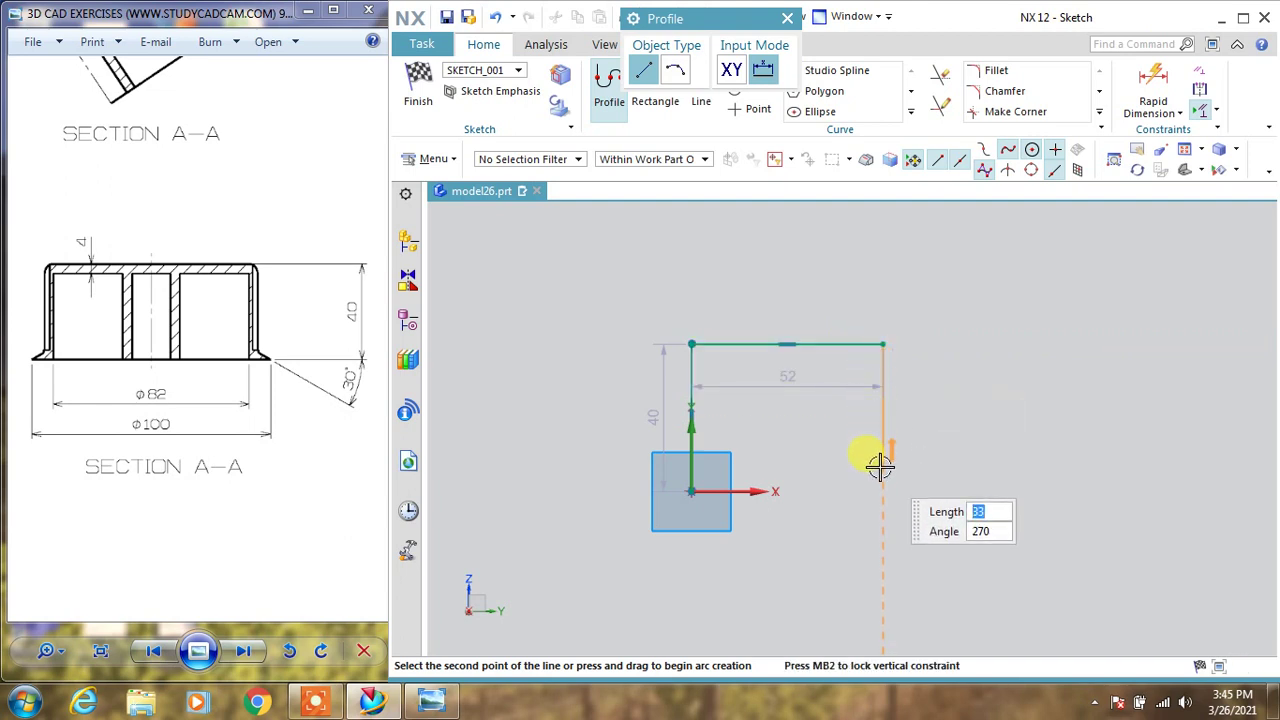
pyautogui.click(879, 467)
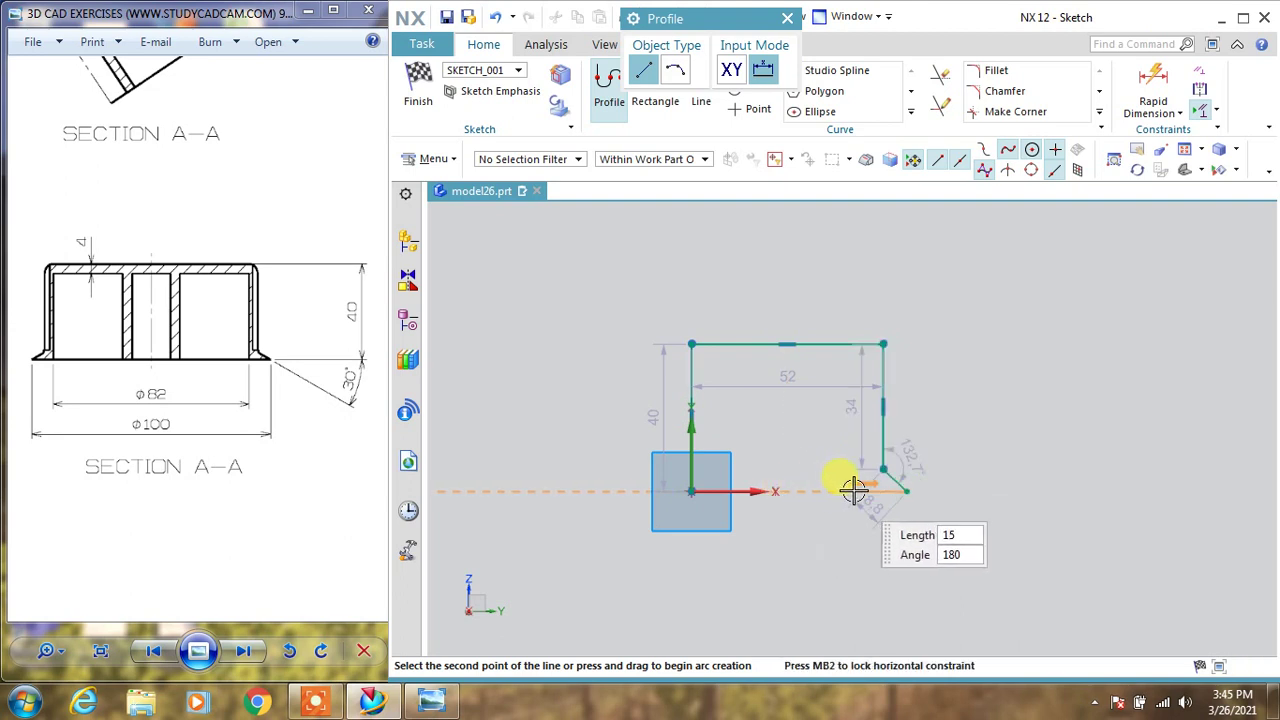
pyautogui.click(859, 490)
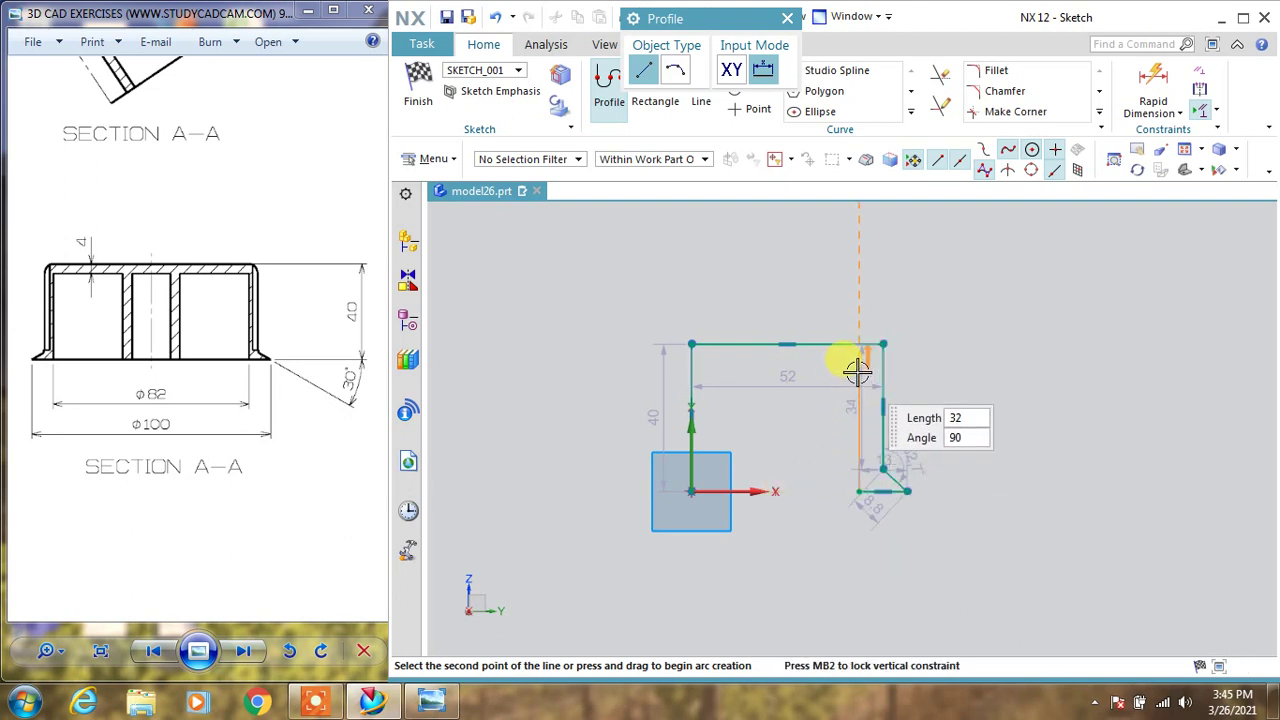
pyautogui.click(859, 370)
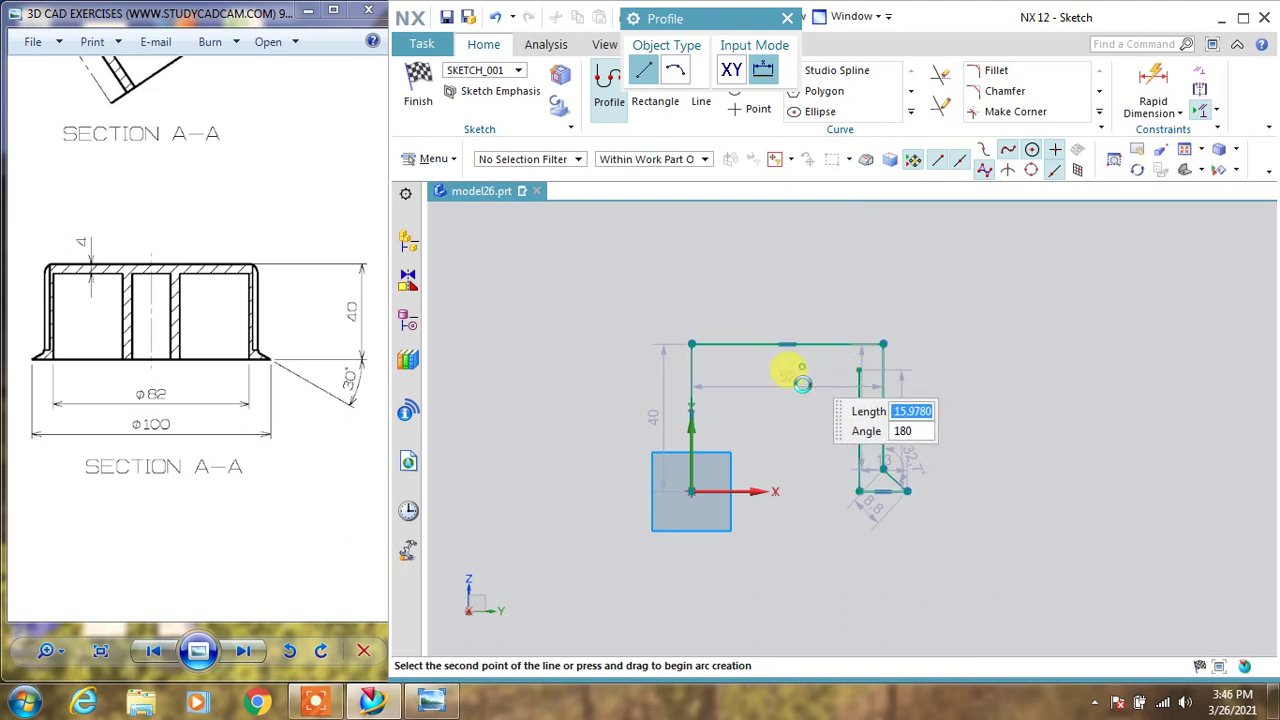
pyautogui.click(800, 370)
pyautogui.click(800, 490)
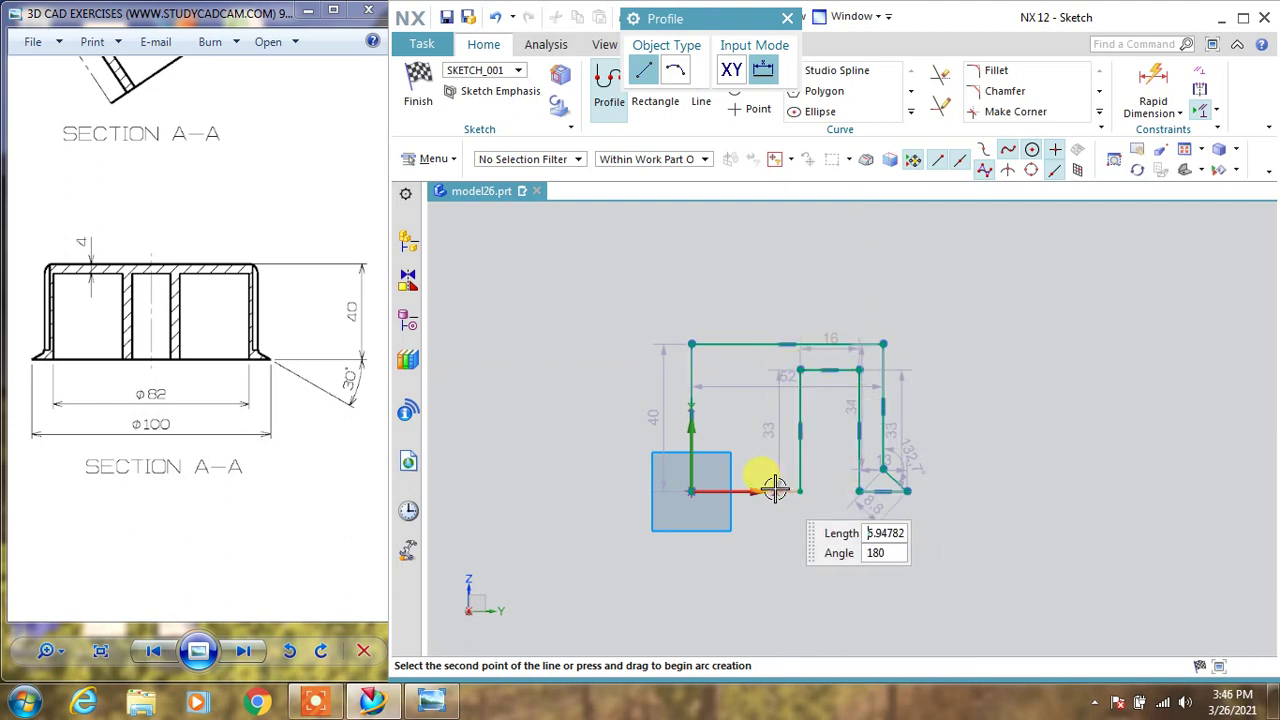
pyautogui.click(775, 490)
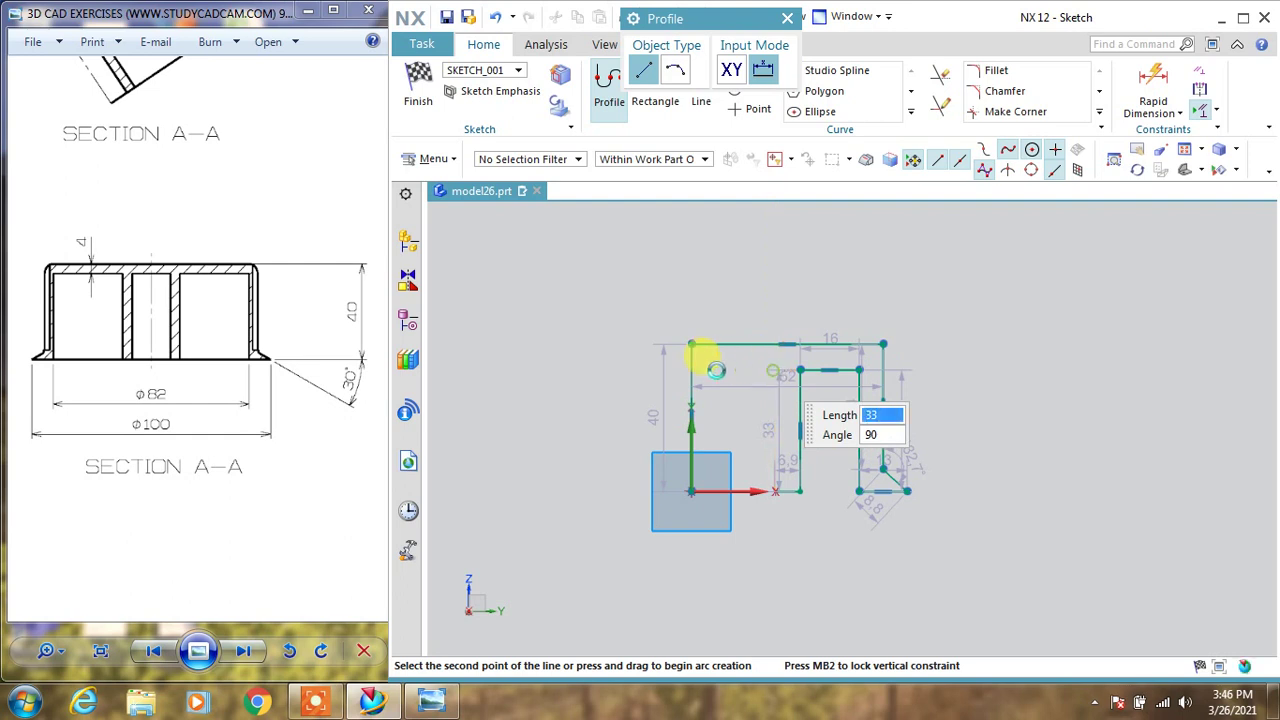
pyautogui.click(716, 370)
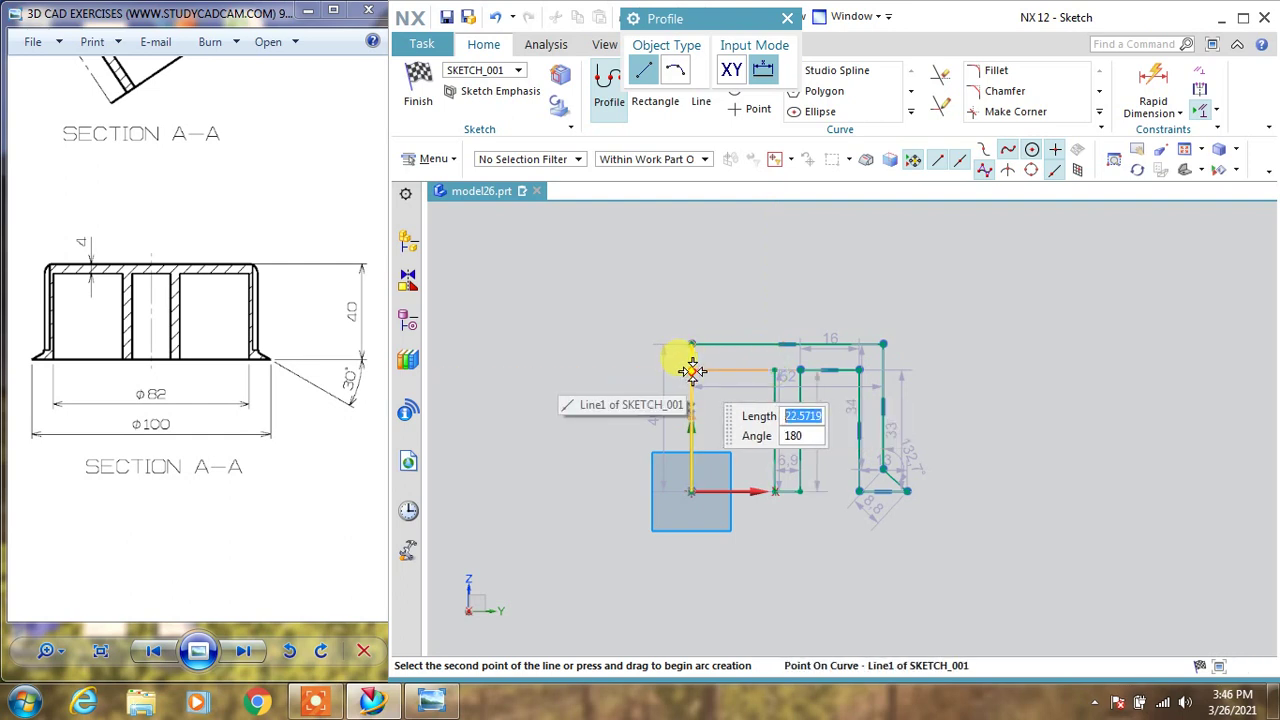
pyautogui.click(691, 370)
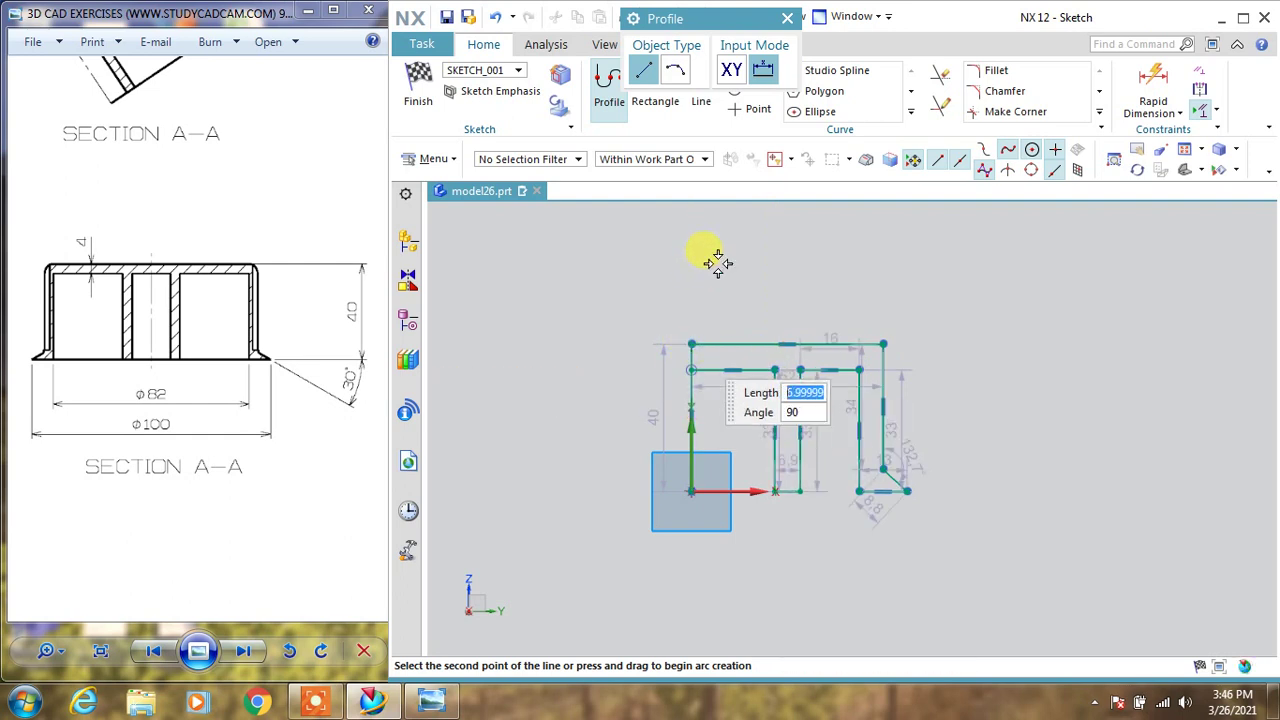
pyautogui.press('Escape')
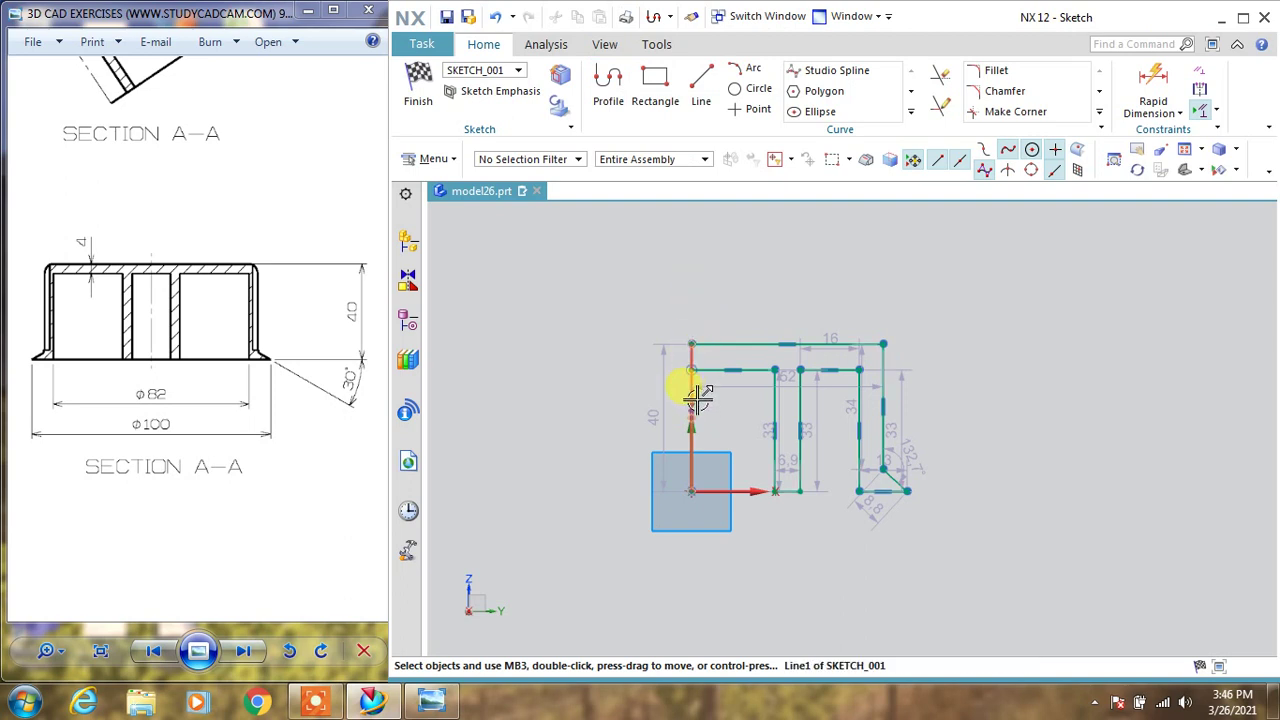
# Step: Keep the 40 height and add a 50 mm overall width dimension from the origin
pyautogui.click(697, 396)
pyautogui.click(785, 340)
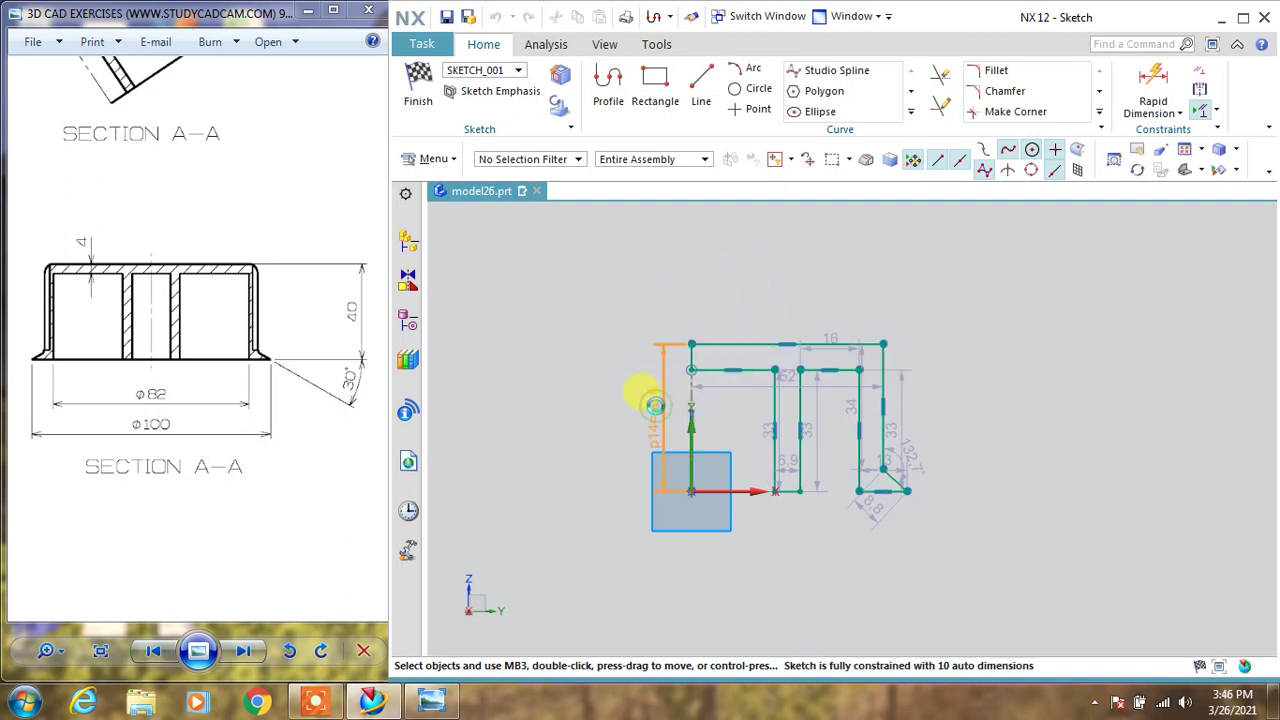
pyautogui.doubleClick(655, 410)
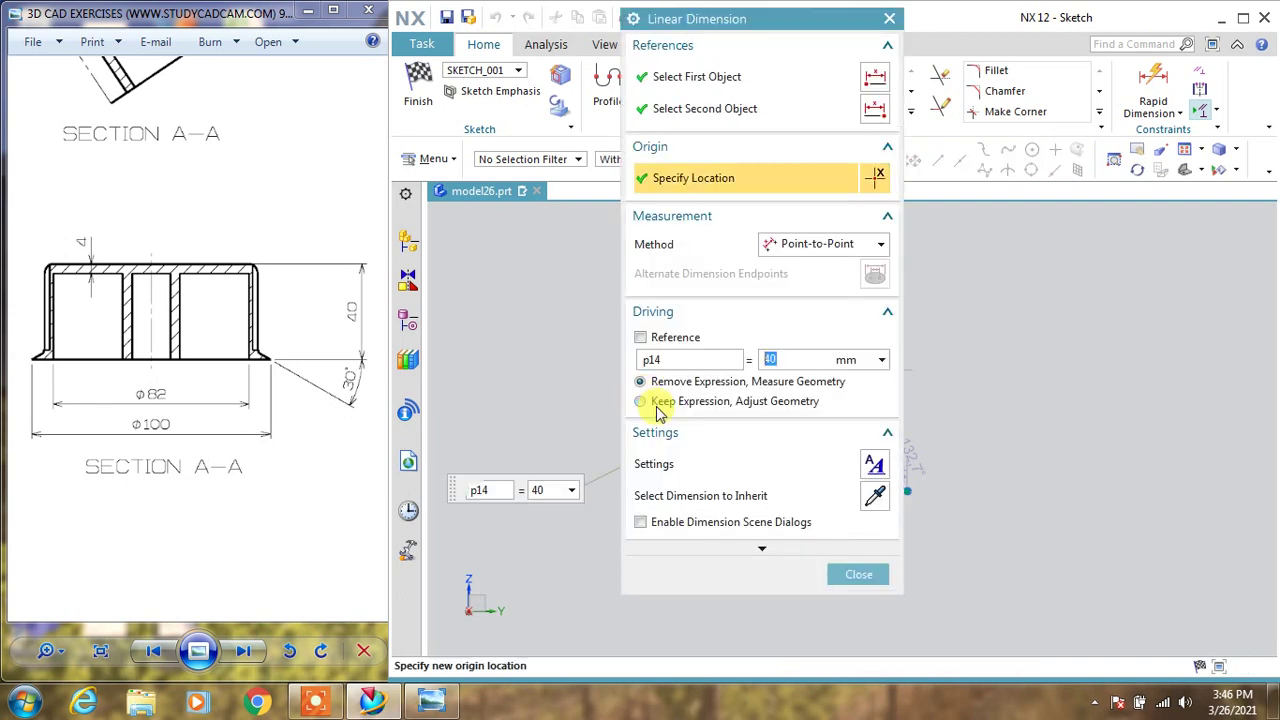
pyautogui.click(858, 574)
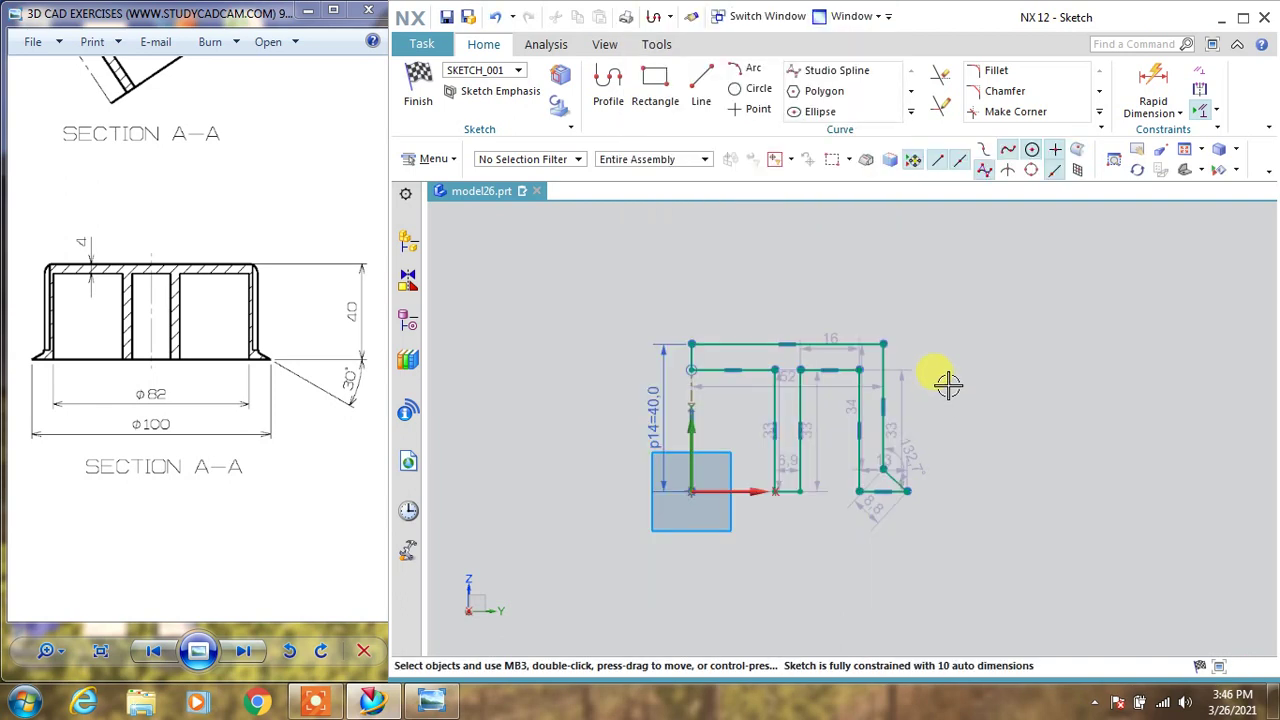
pyautogui.scroll(1, 906, 490)
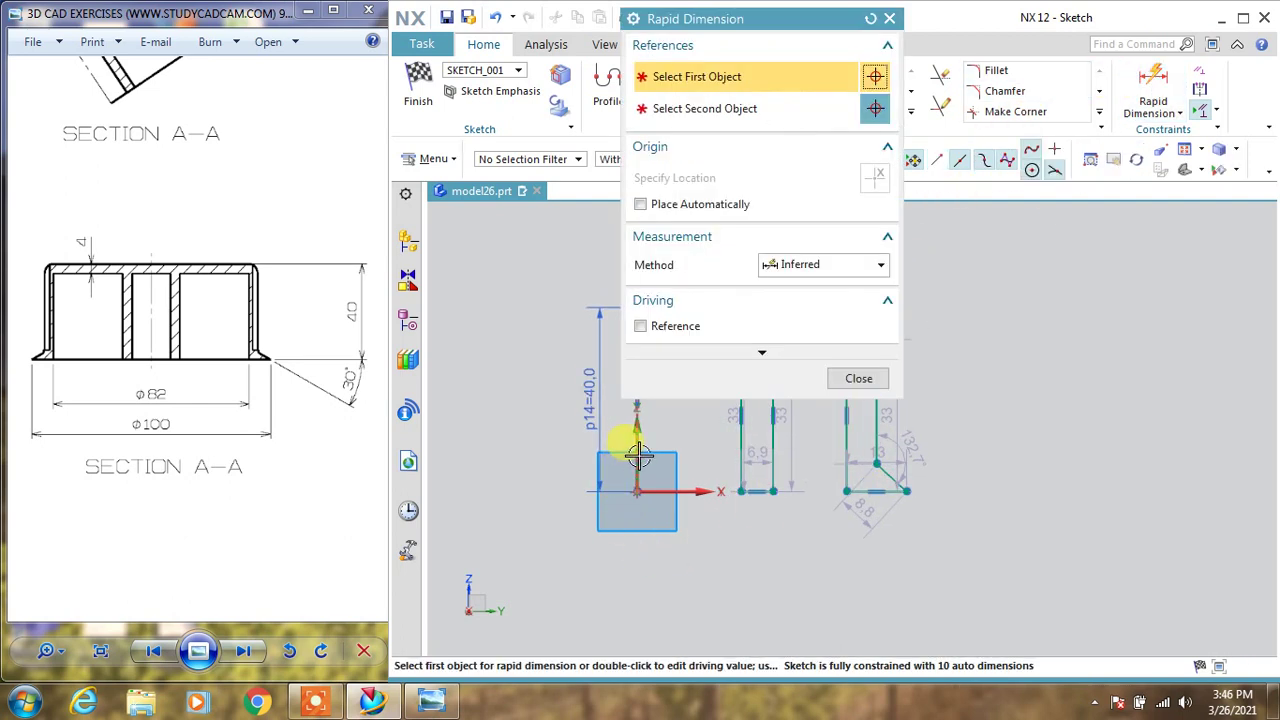
pyautogui.click(637, 490)
pyautogui.click(908, 491)
pyautogui.click(910, 493)
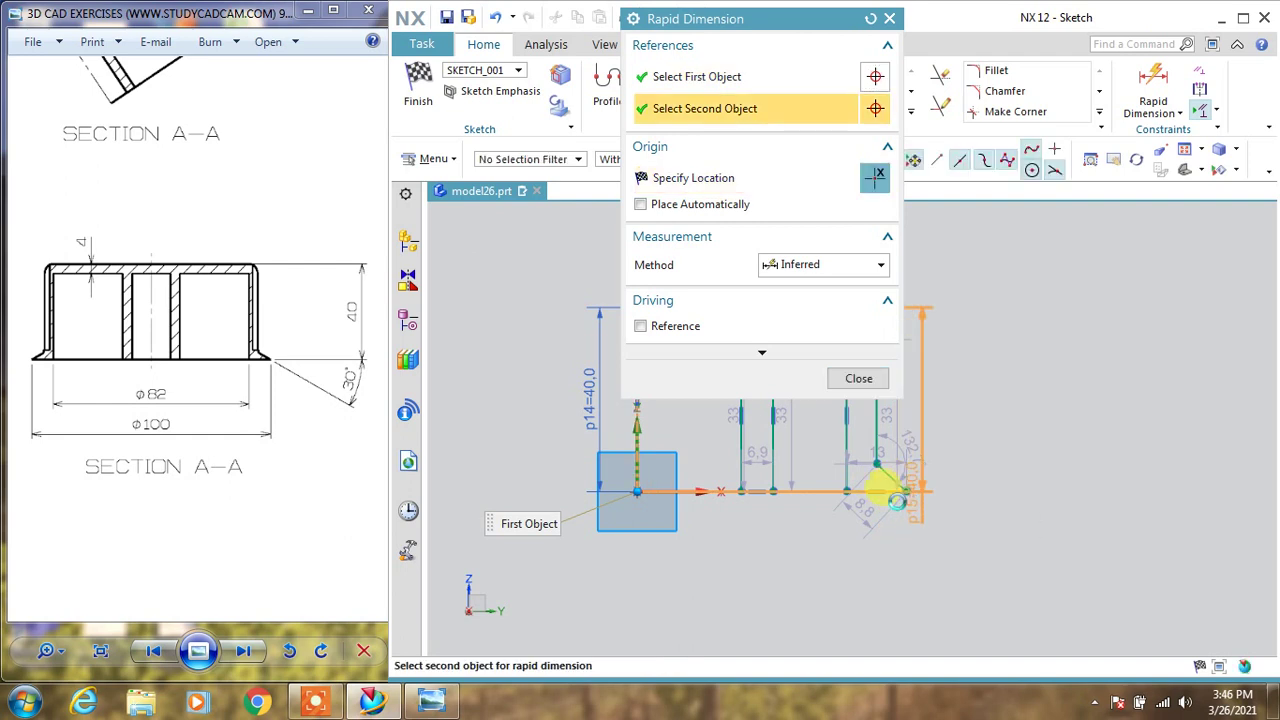
pyautogui.click(880, 484)
pyautogui.click(786, 566)
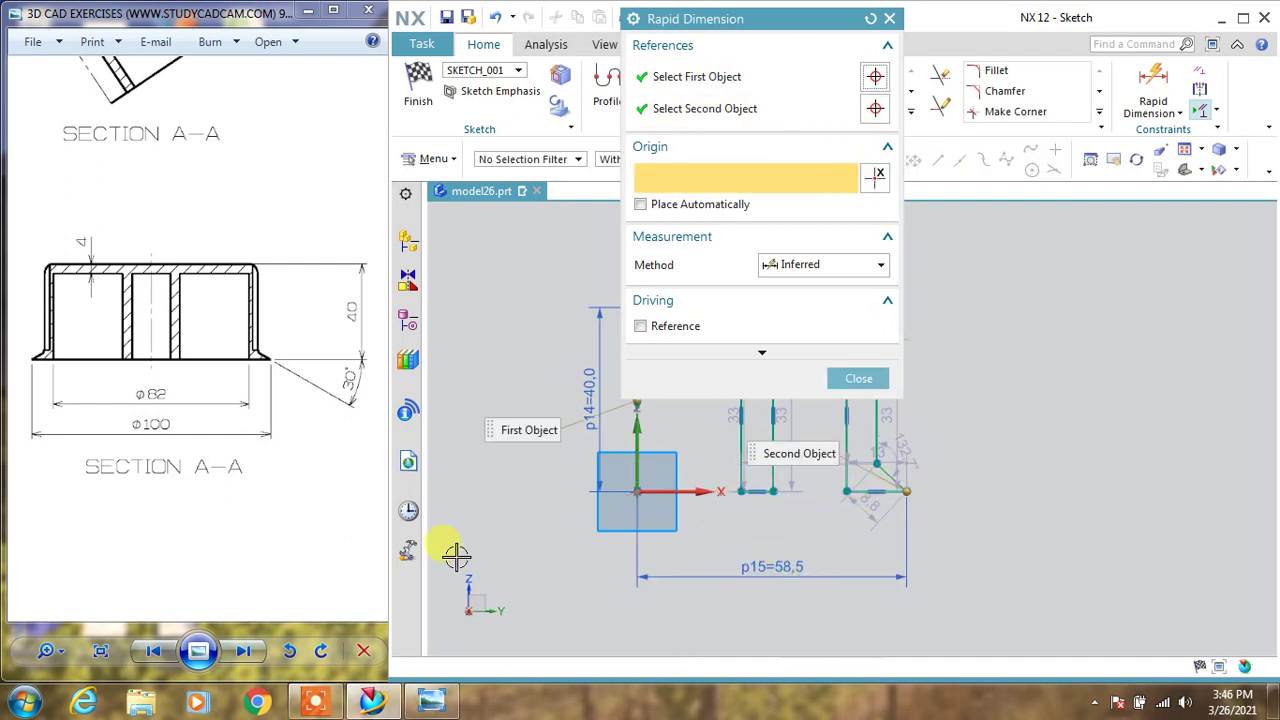
pyautogui.write('50')
pyautogui.press('Return')
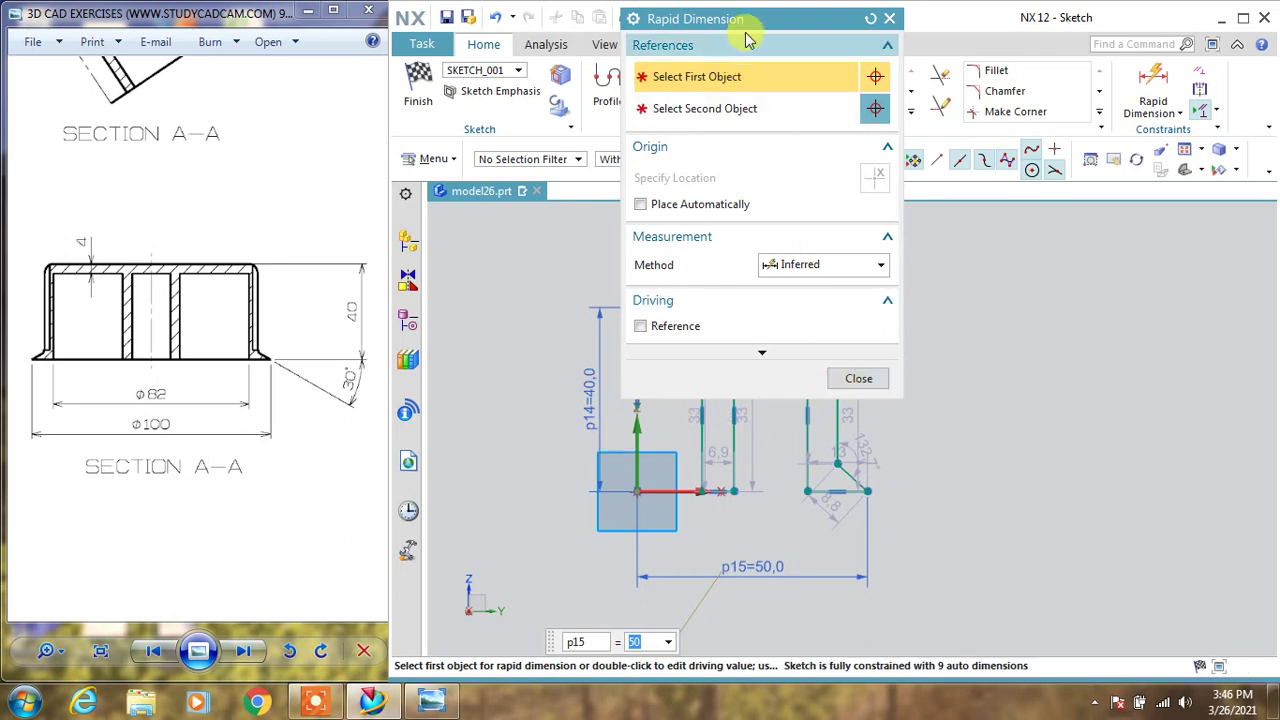
# Step: Set the outer side wall thickness to 4
pyautogui.moveTo(748, 18); pyautogui.dragTo(460, 11)
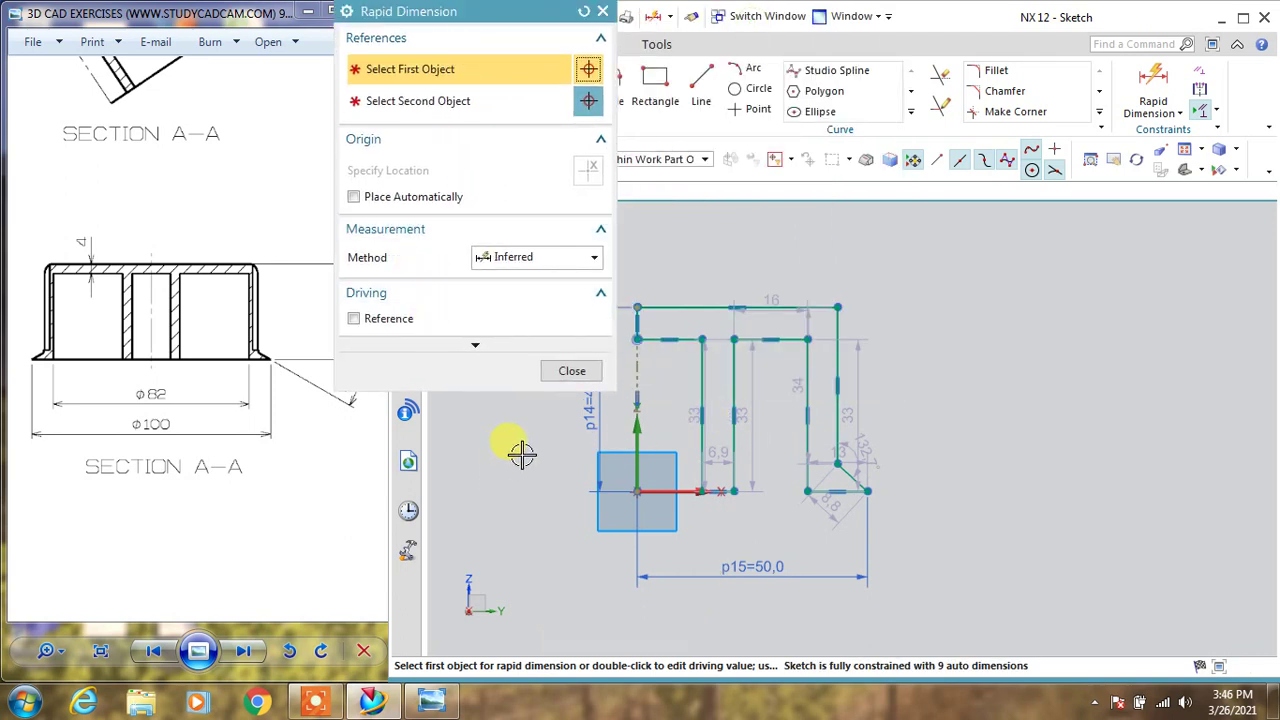
pyautogui.click(834, 415)
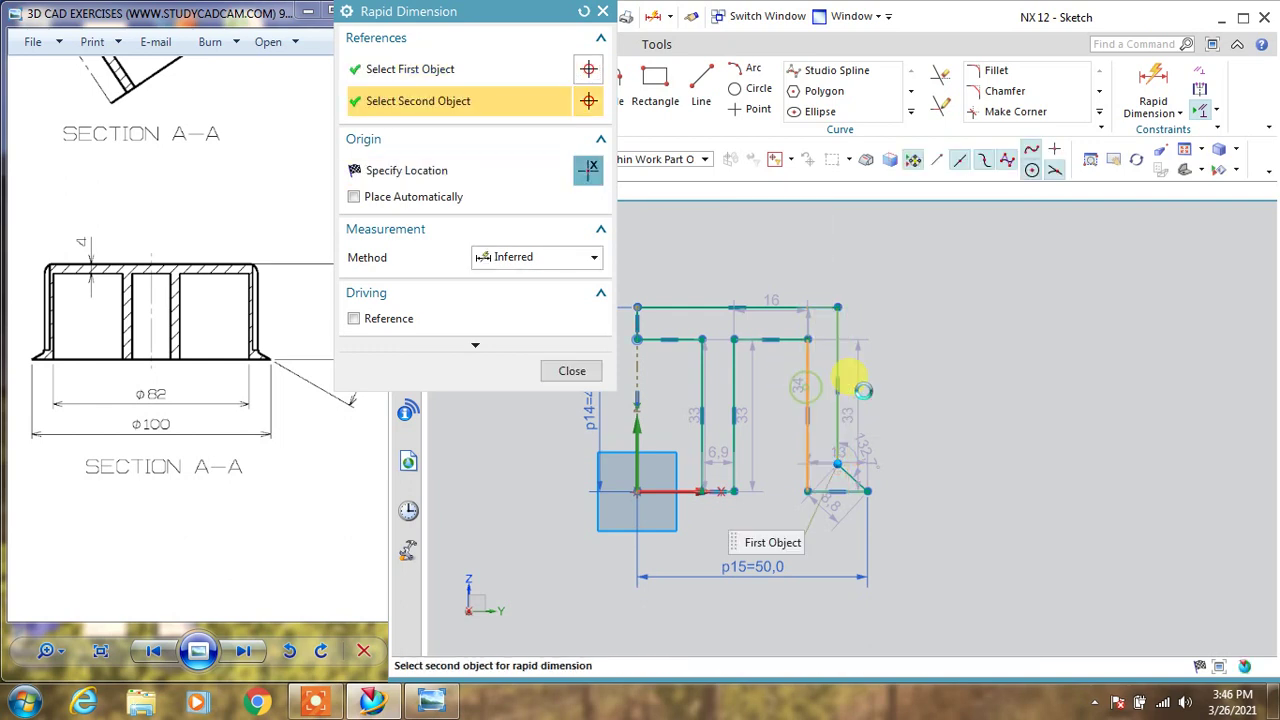
pyautogui.click(812, 386)
pyautogui.click(905, 386)
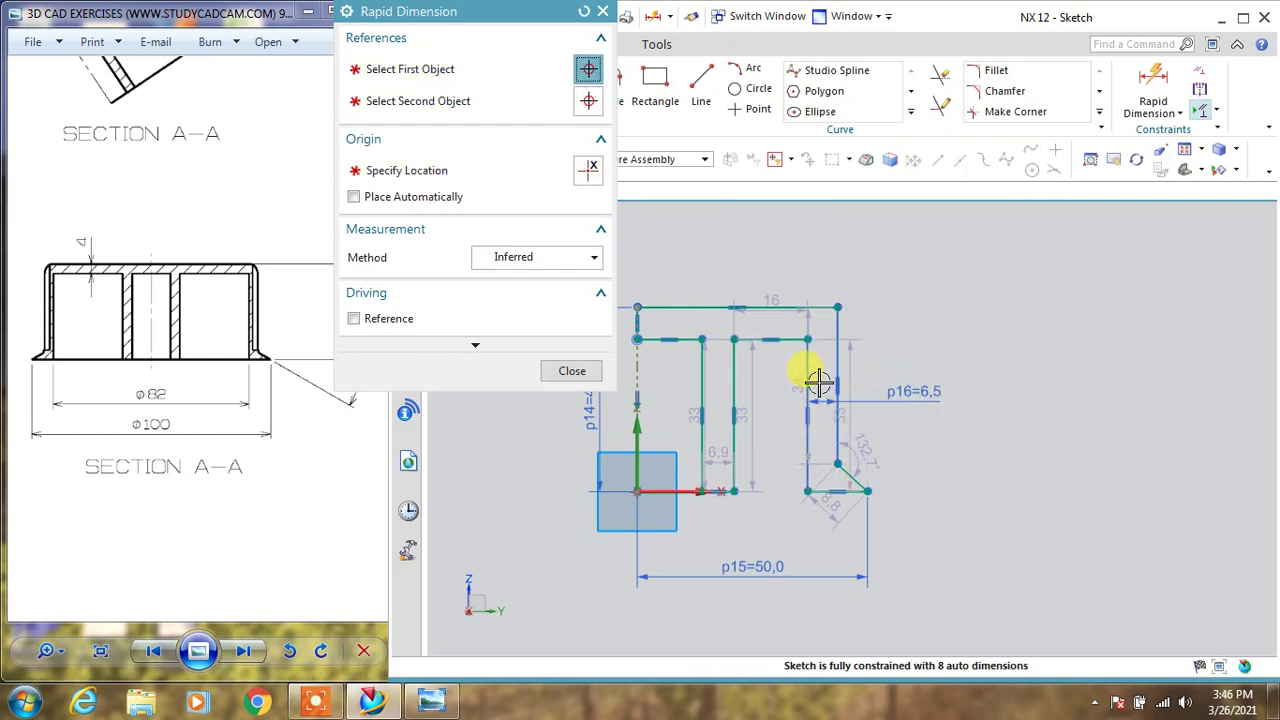
pyautogui.write('4')
pyautogui.press('Return')
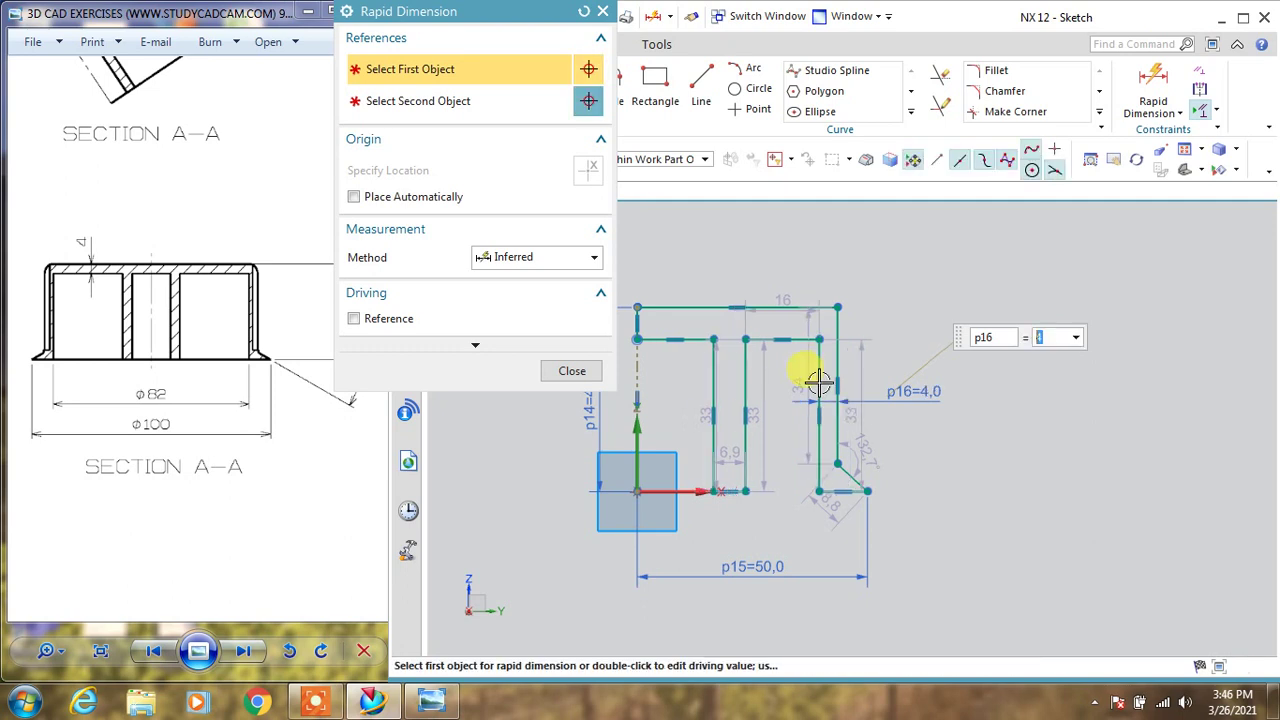
# Step: Dimension the top wall thickness as 4 (p17)
pyautogui.click(780, 303)
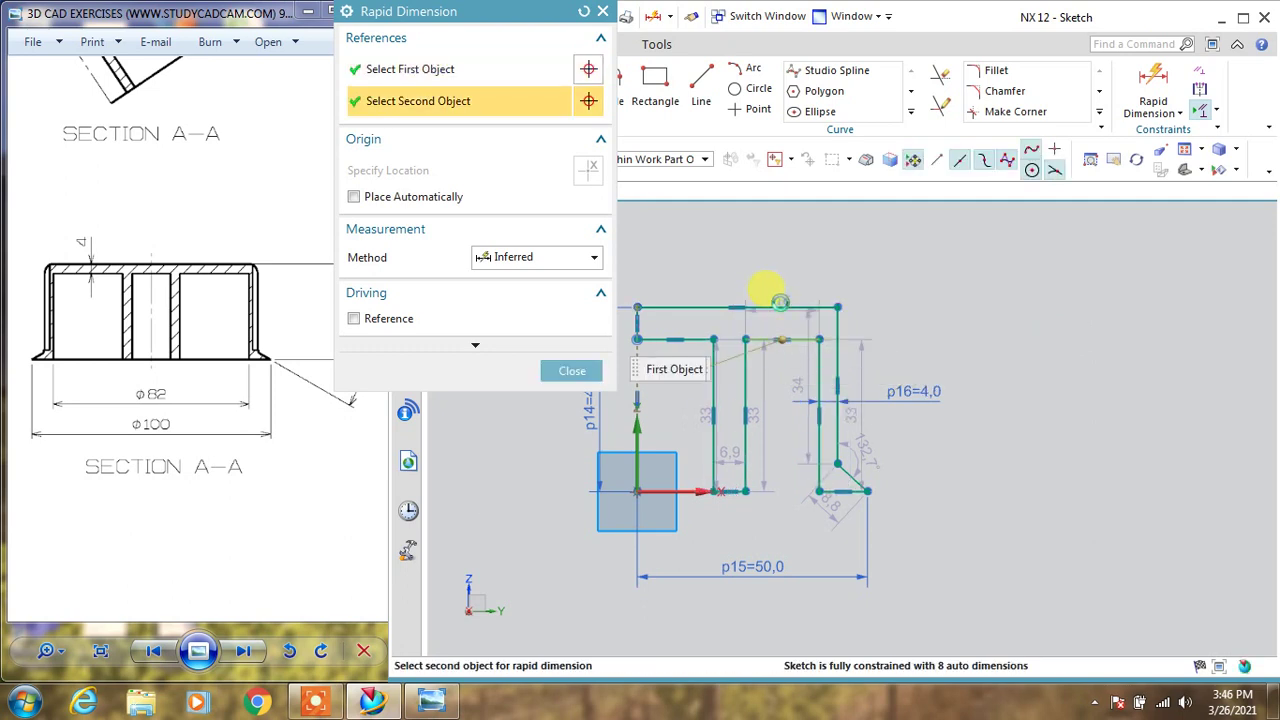
pyautogui.click(803, 300)
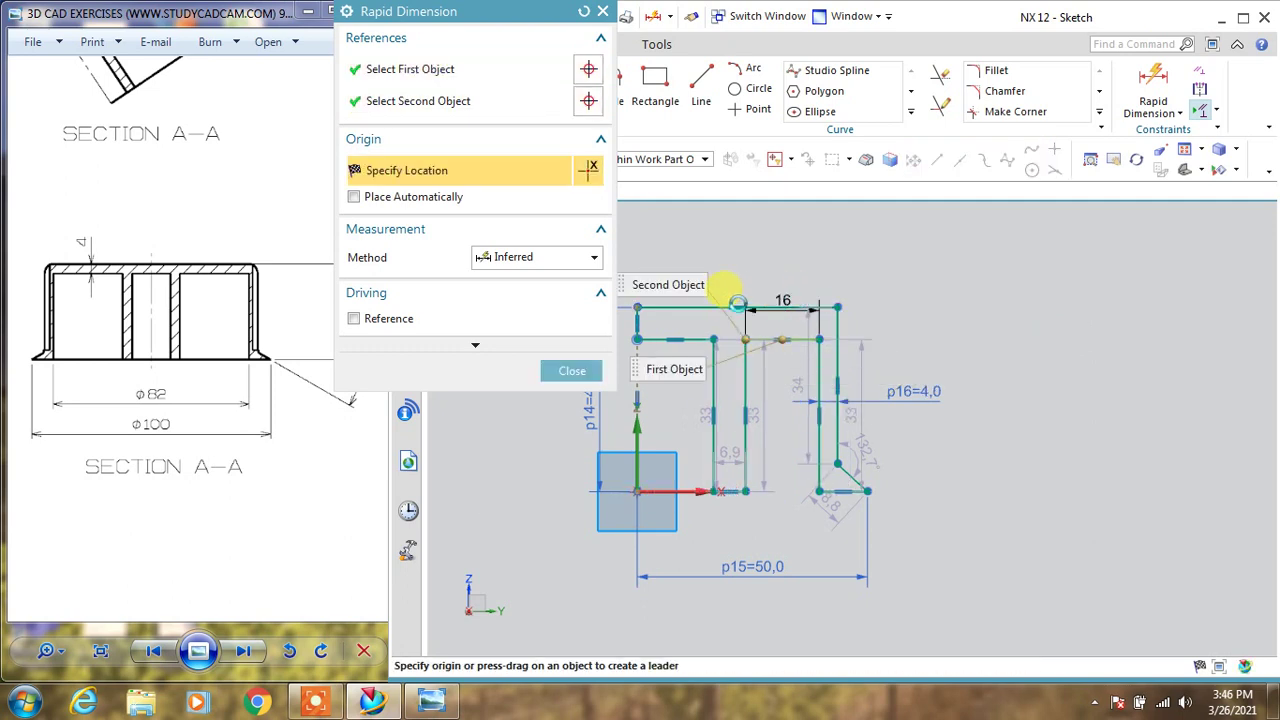
pyautogui.press('Escape')
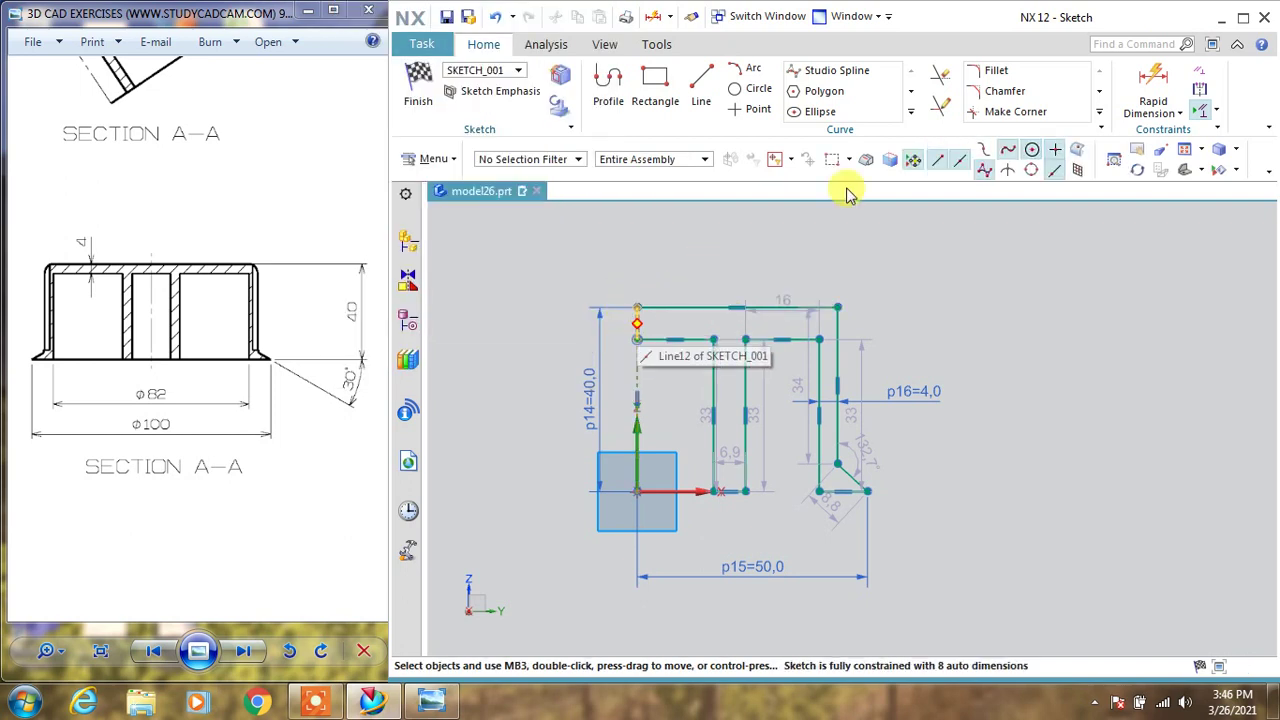
pyautogui.click(1155, 88)
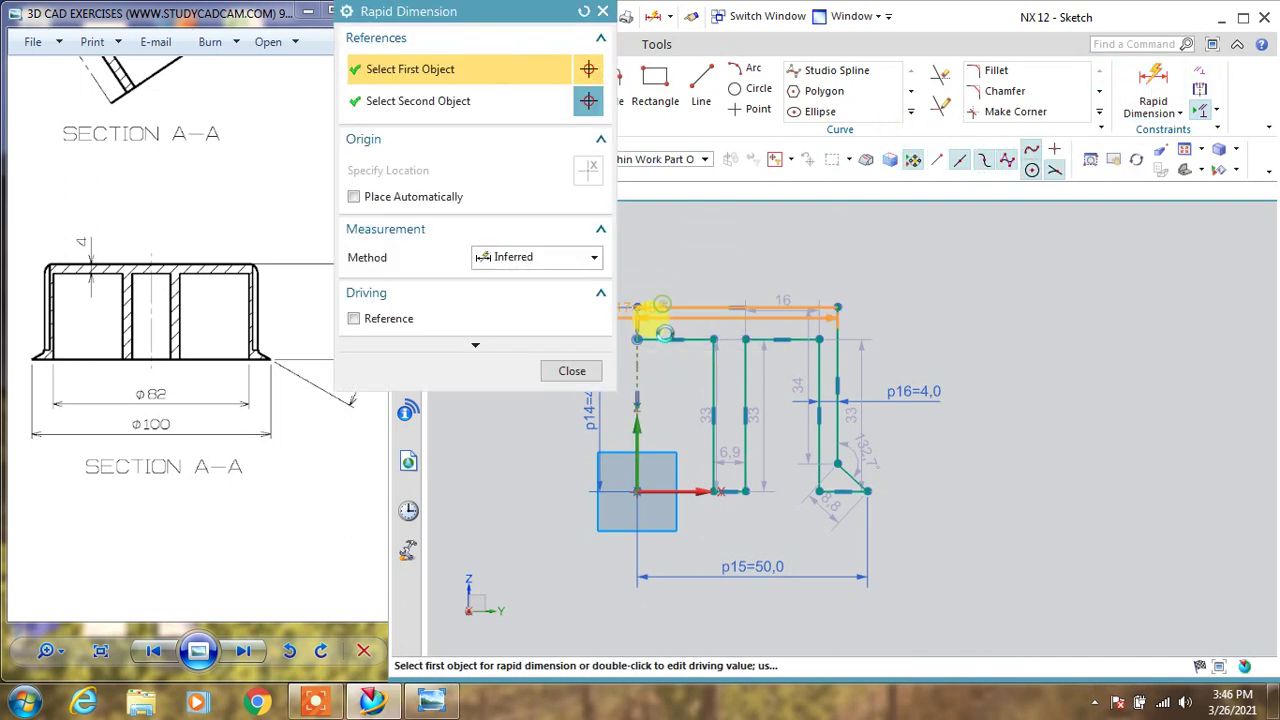
pyautogui.click(651, 308)
pyautogui.click(698, 256)
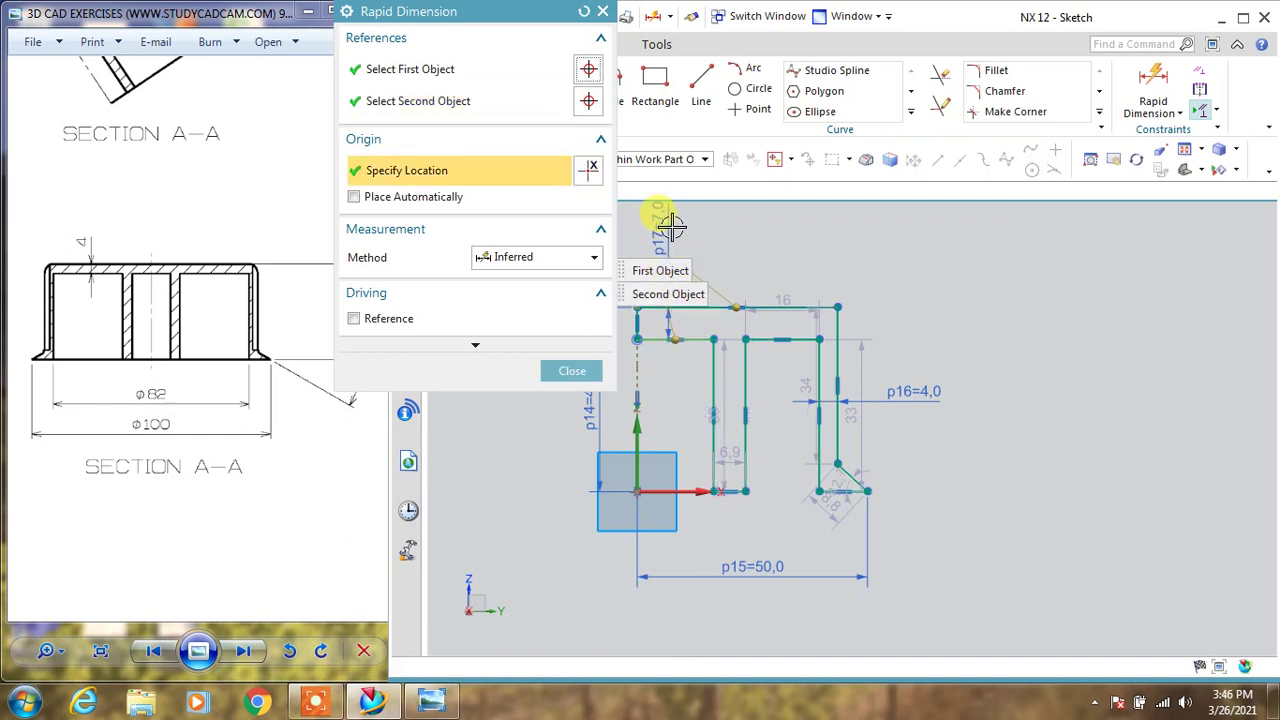
pyautogui.click(664, 224)
pyautogui.press('Return')
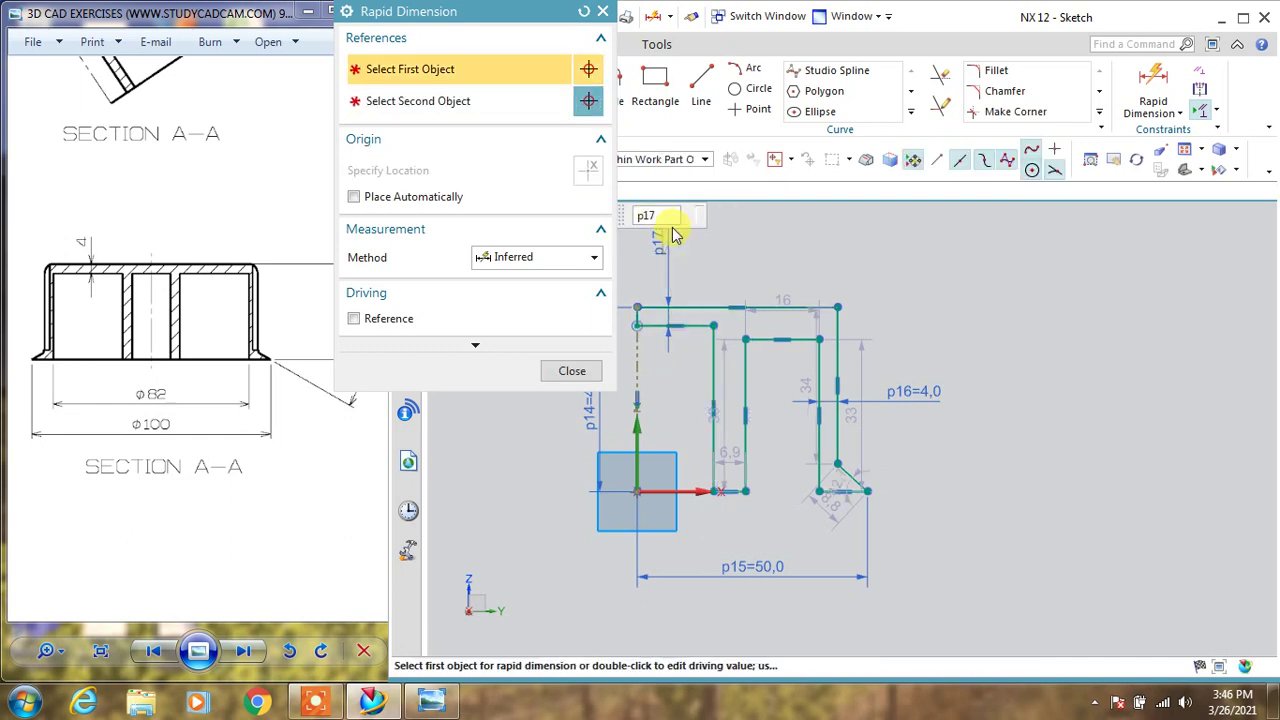
pyautogui.press('Escape')
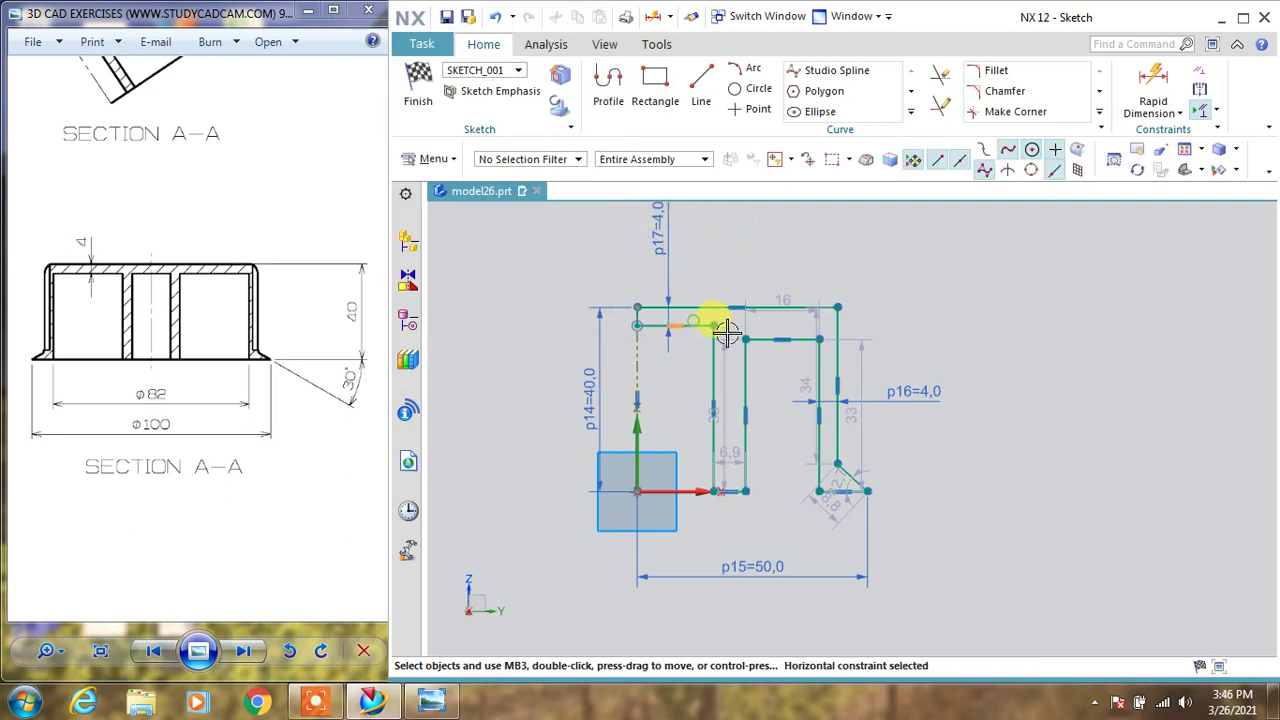
# Step: Make the two inner top segments equal length
pyautogui.click(760, 338)
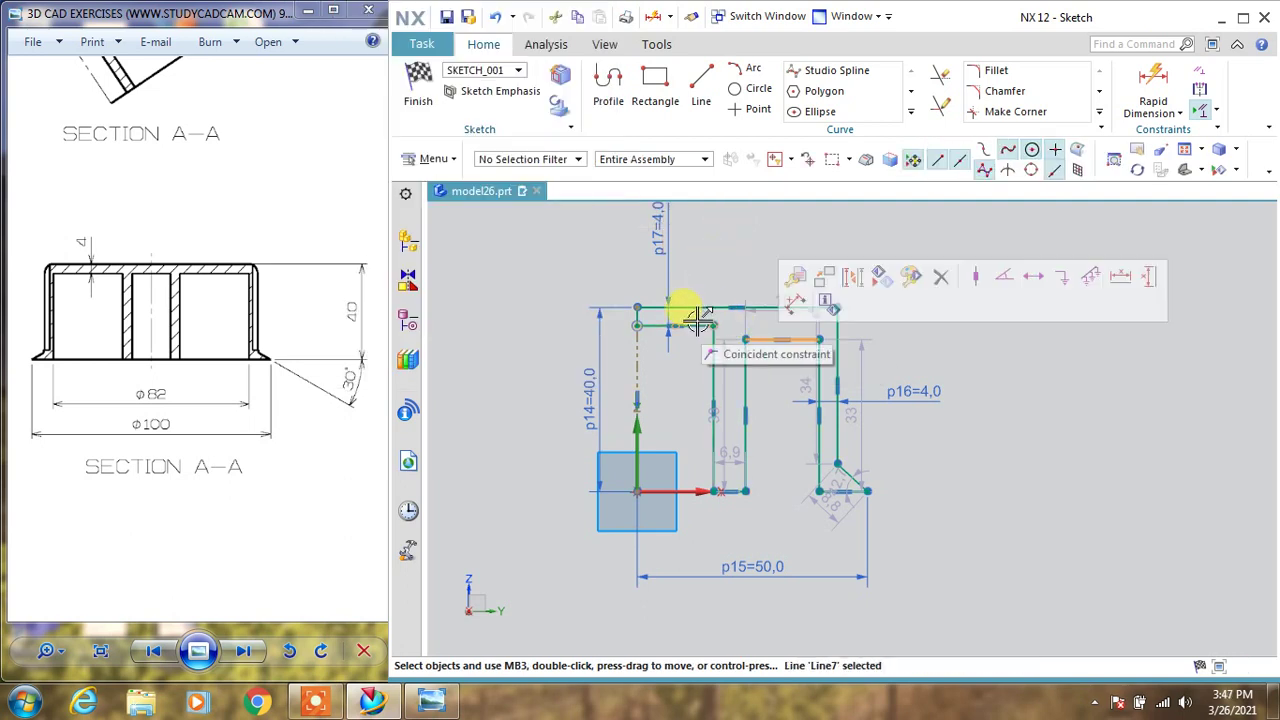
pyautogui.click(697, 322)
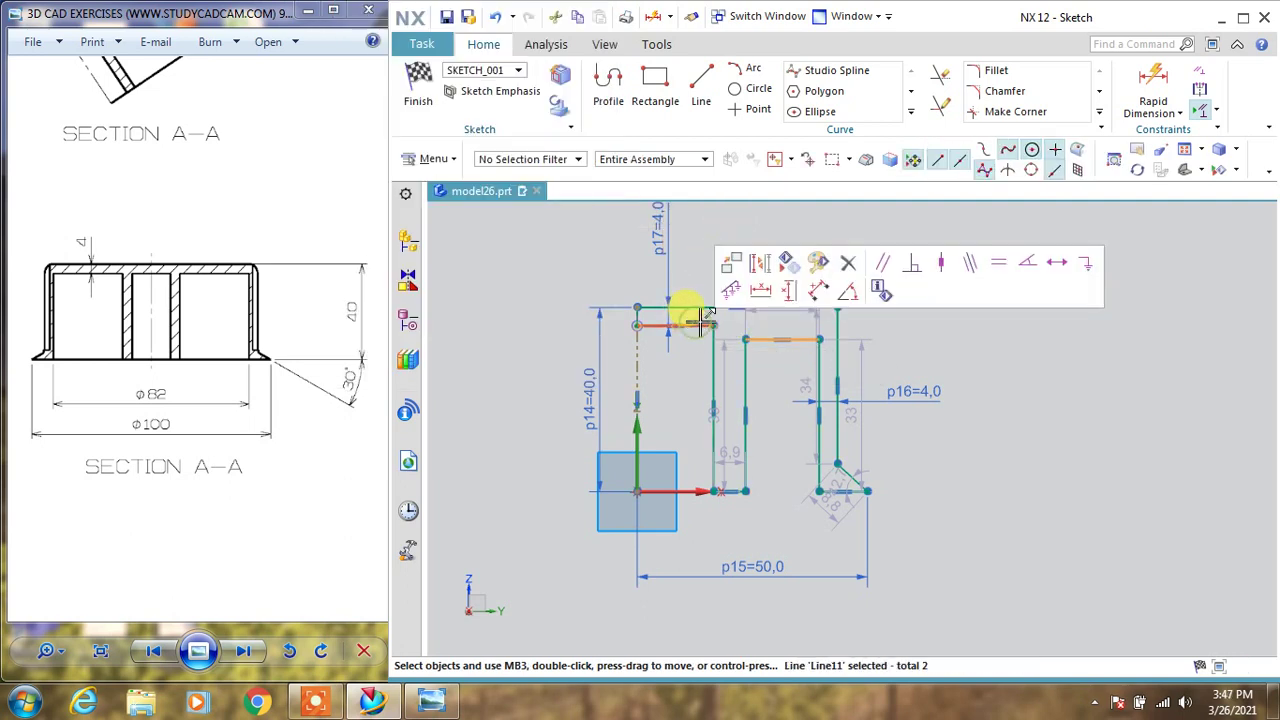
pyautogui.click(970, 264)
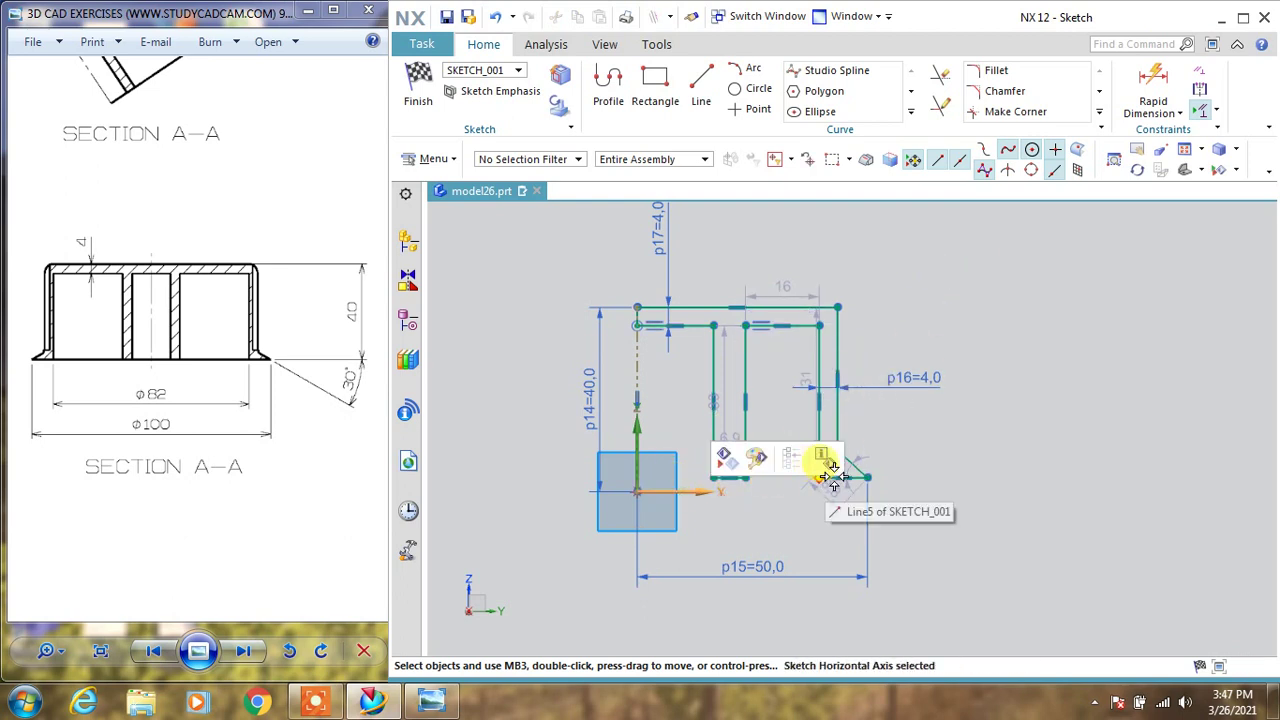
# Step: Make the flange bottom line and left bottom line collinear with the horizontal axis
pyautogui.scroll(3, 826, 468)
pyautogui.click(895, 465)
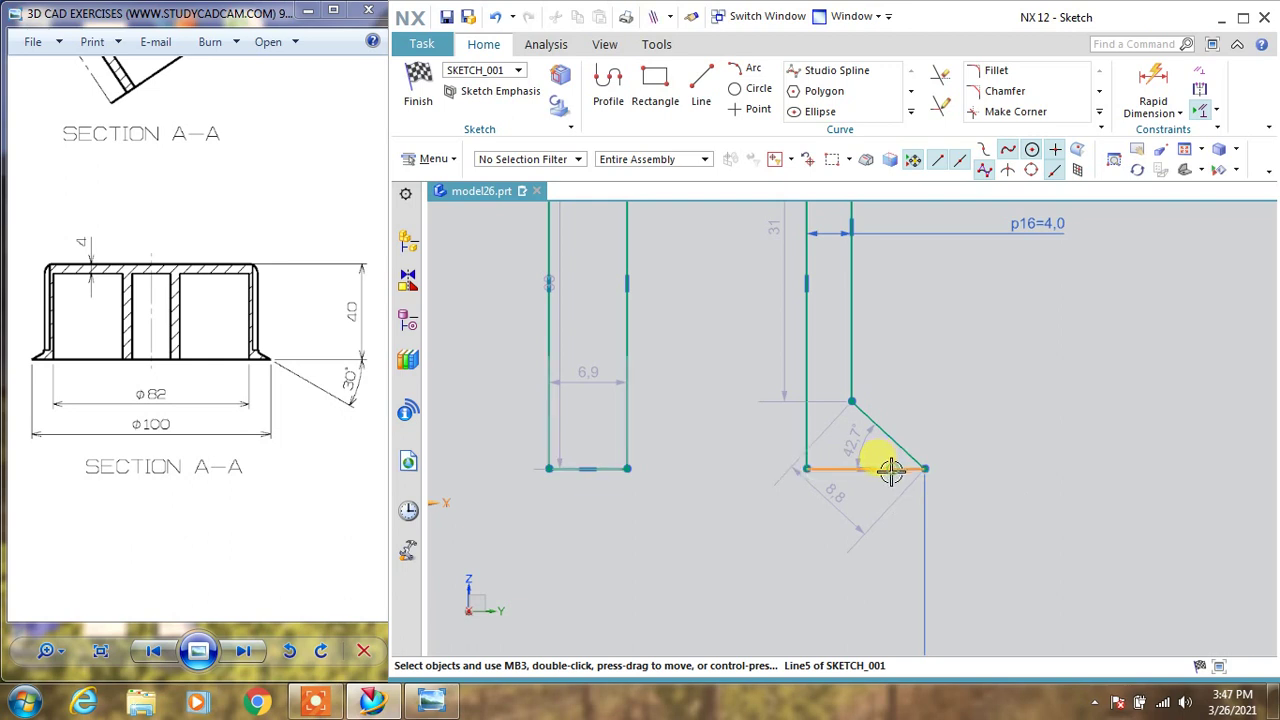
pyautogui.click(1062, 440)
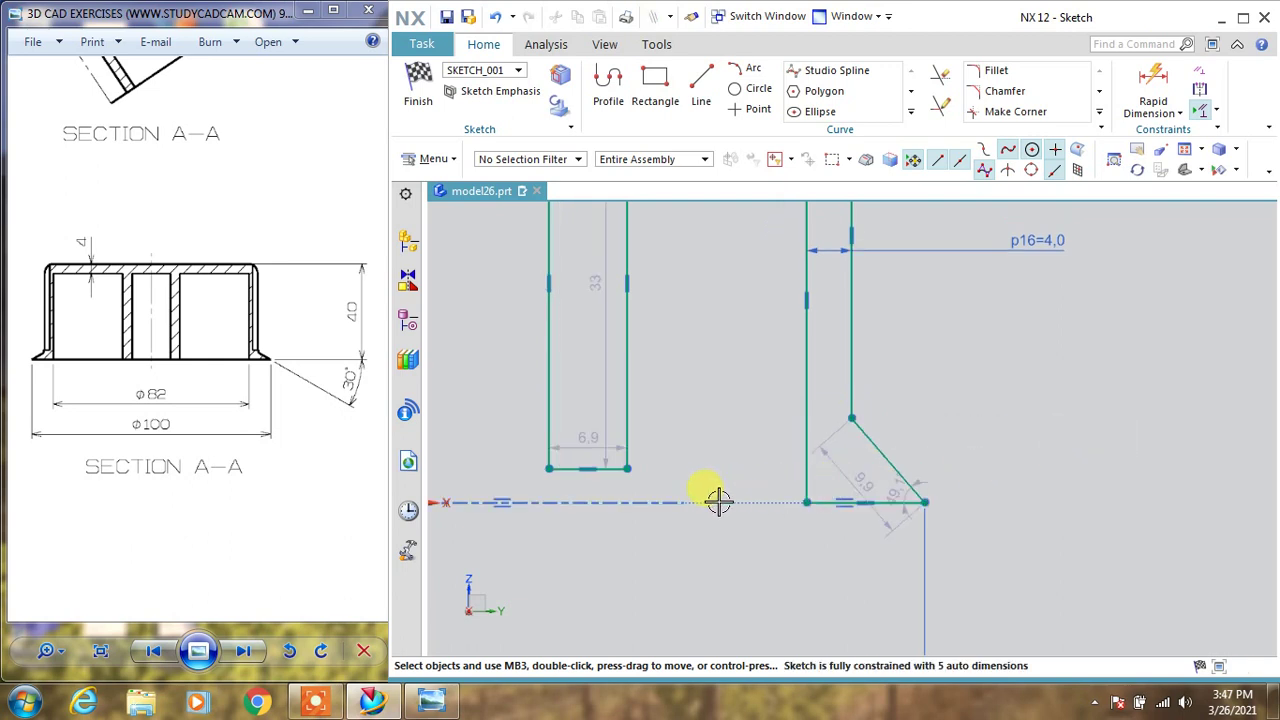
pyautogui.click(614, 467)
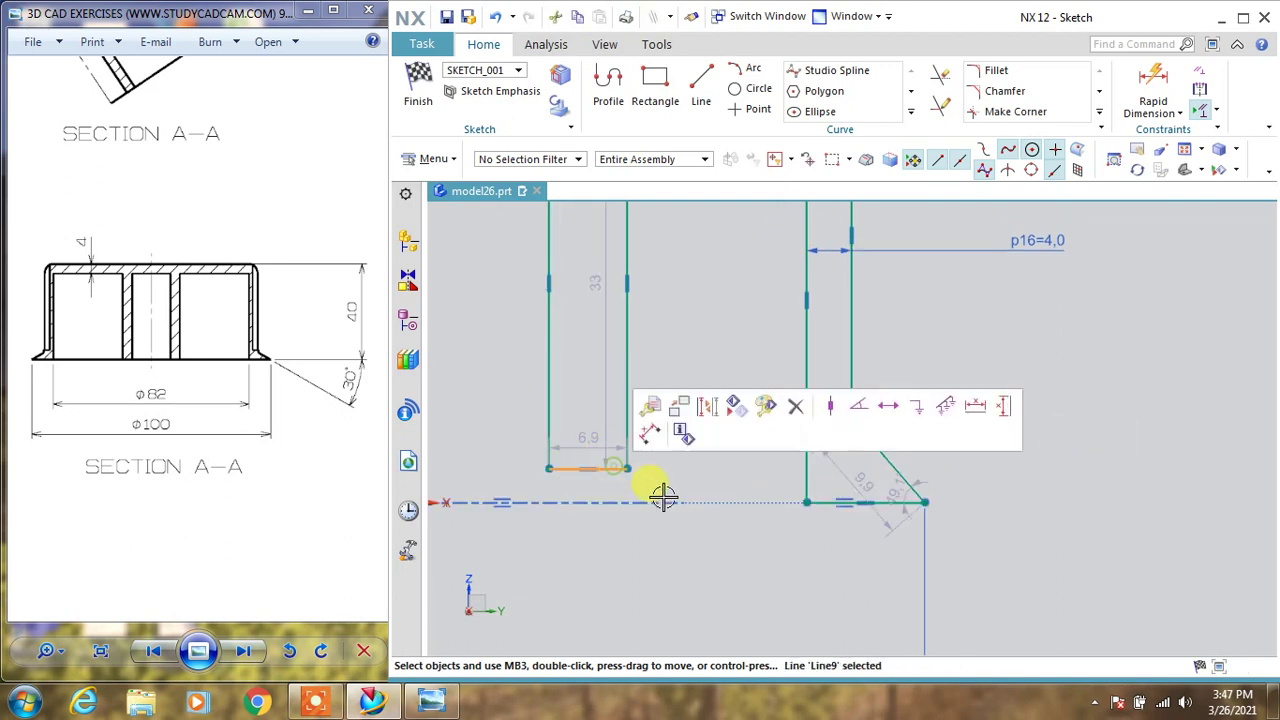
pyautogui.click(895, 502)
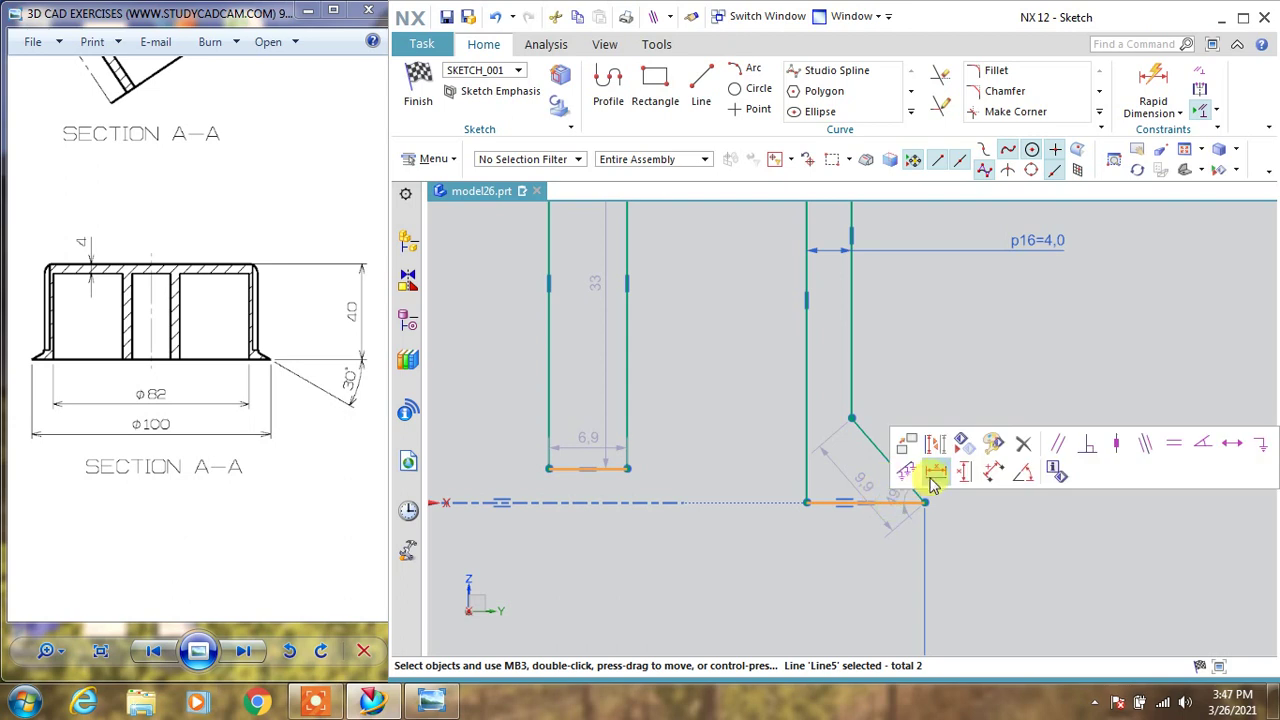
pyautogui.click(1144, 448)
pyautogui.scroll(-2, 1017, 416)
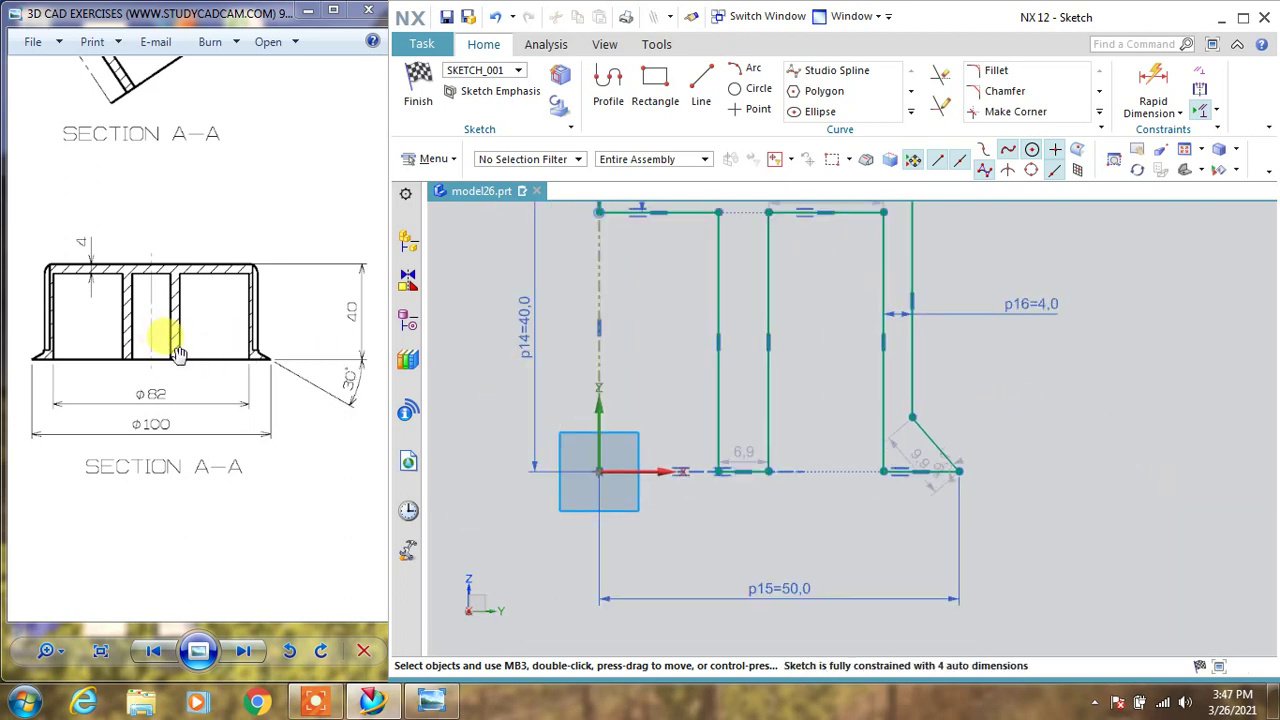
pyautogui.scroll(-3, 190, 350)
pyautogui.scroll(-3, 171, 371)
pyautogui.scroll(-3, 266, 343)
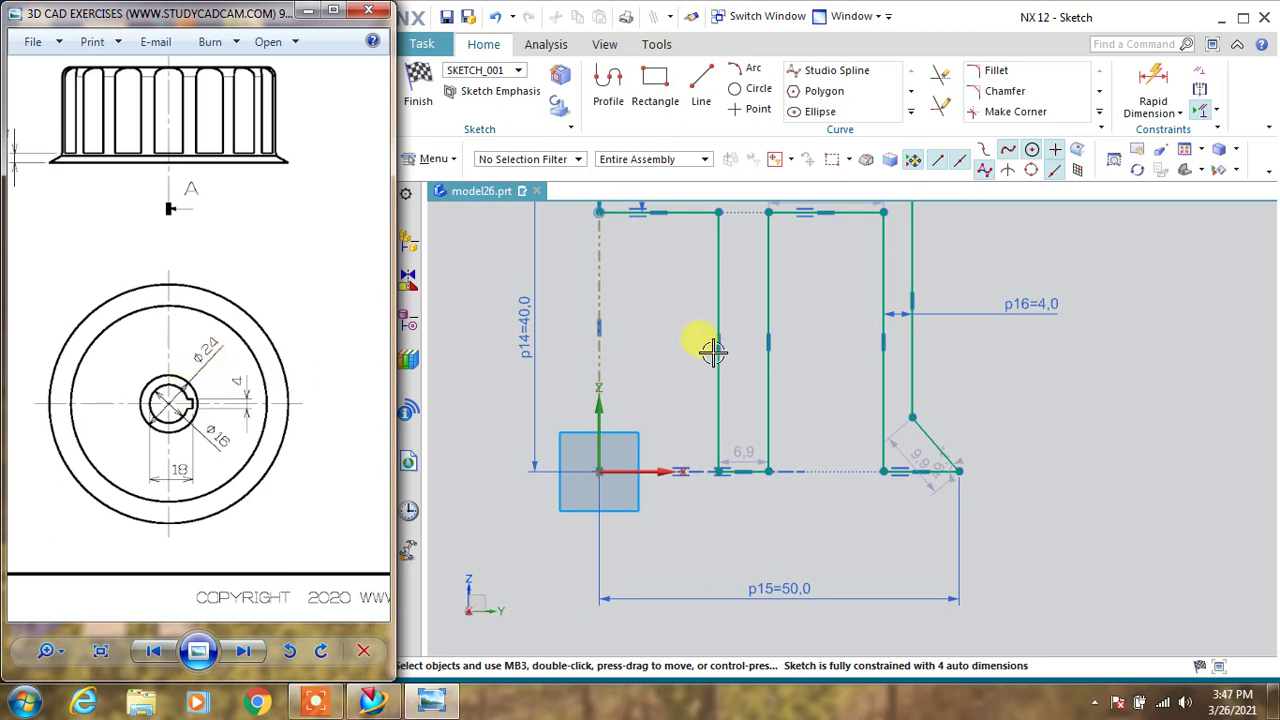
# Step: Dimension the first inner wall 8 mm from the axis (p18)
pyautogui.click(1148, 124)
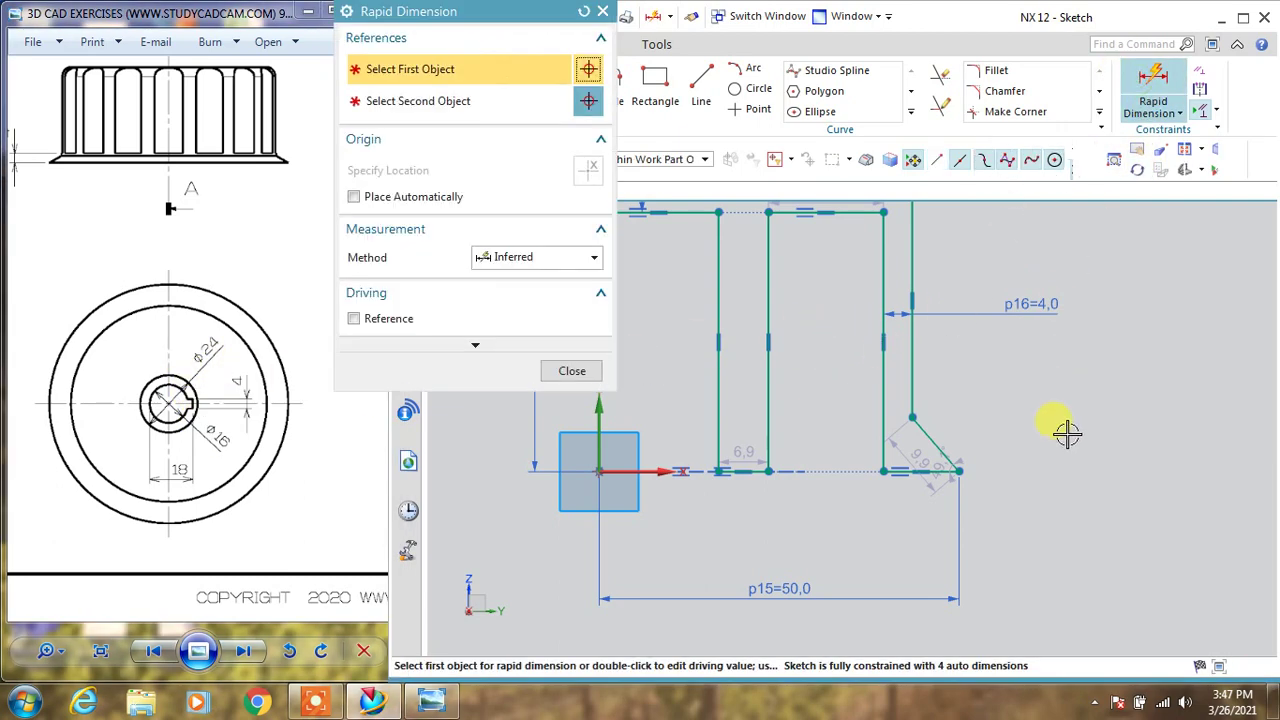
pyautogui.click(600, 420)
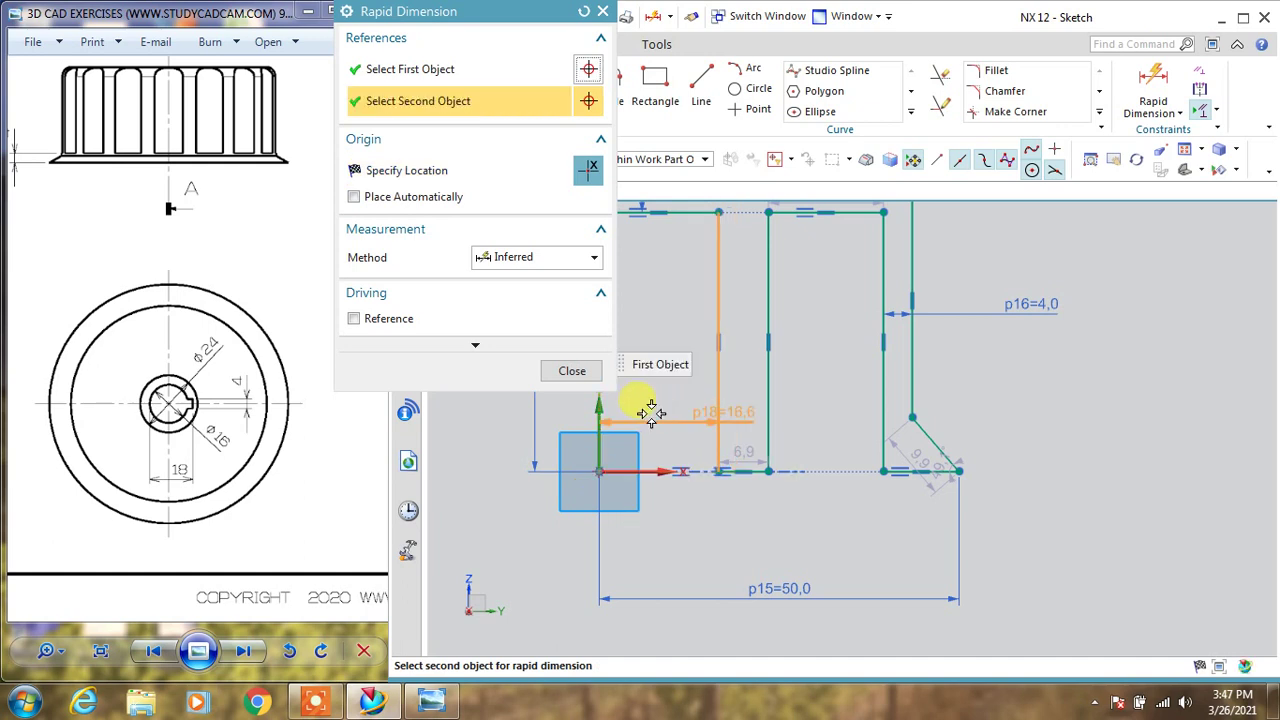
pyautogui.click(650, 409)
pyautogui.click(646, 407)
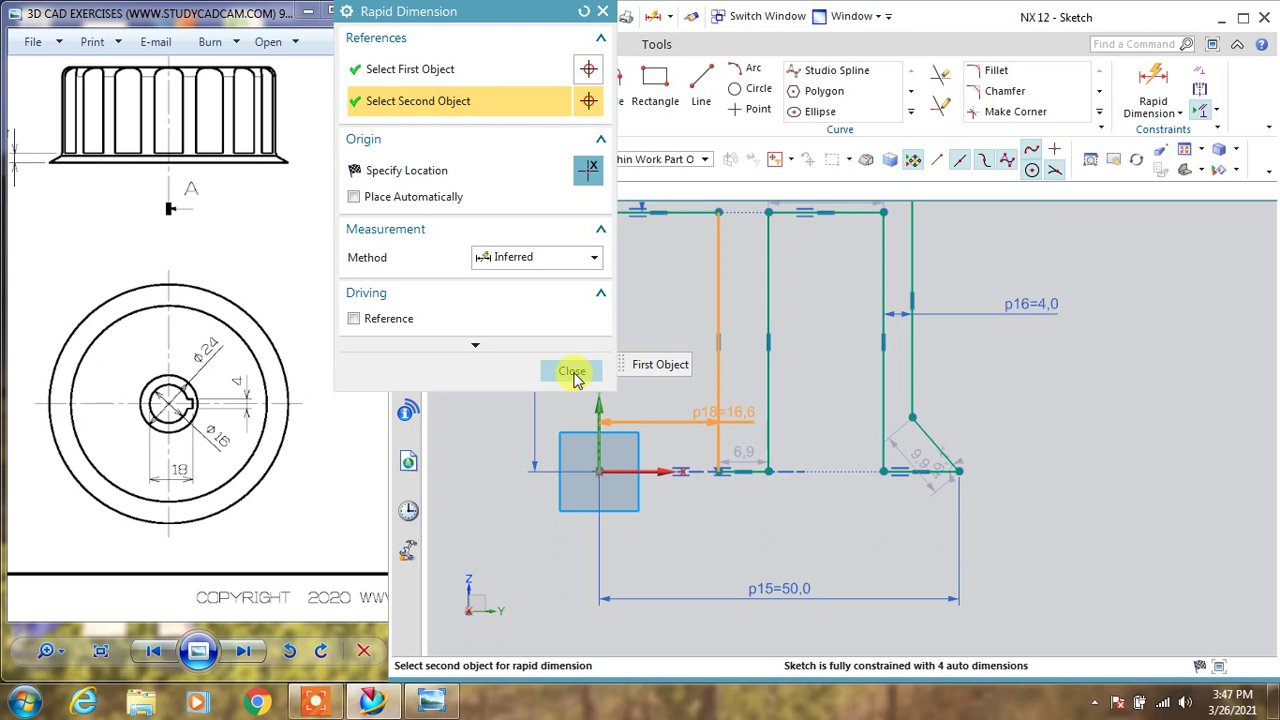
pyautogui.click(574, 374)
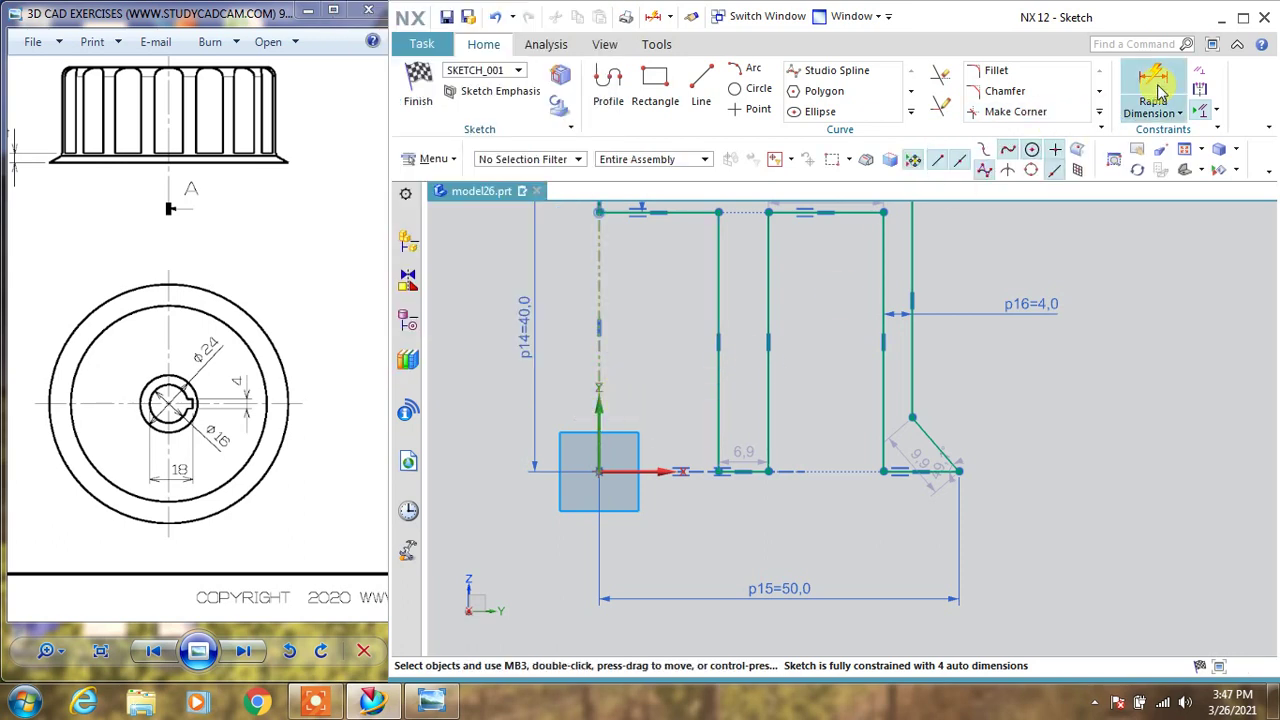
pyautogui.click(1152, 82)
pyautogui.click(703, 410)
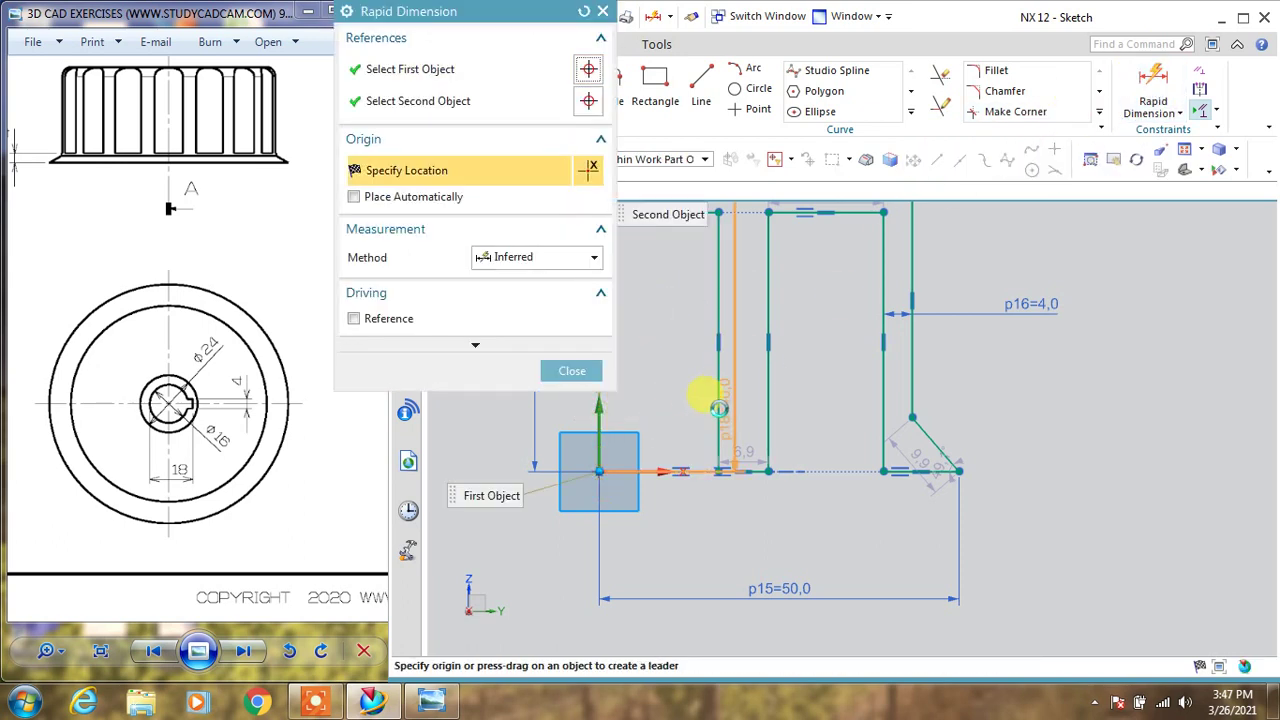
pyautogui.click(657, 425)
pyautogui.click(653, 423)
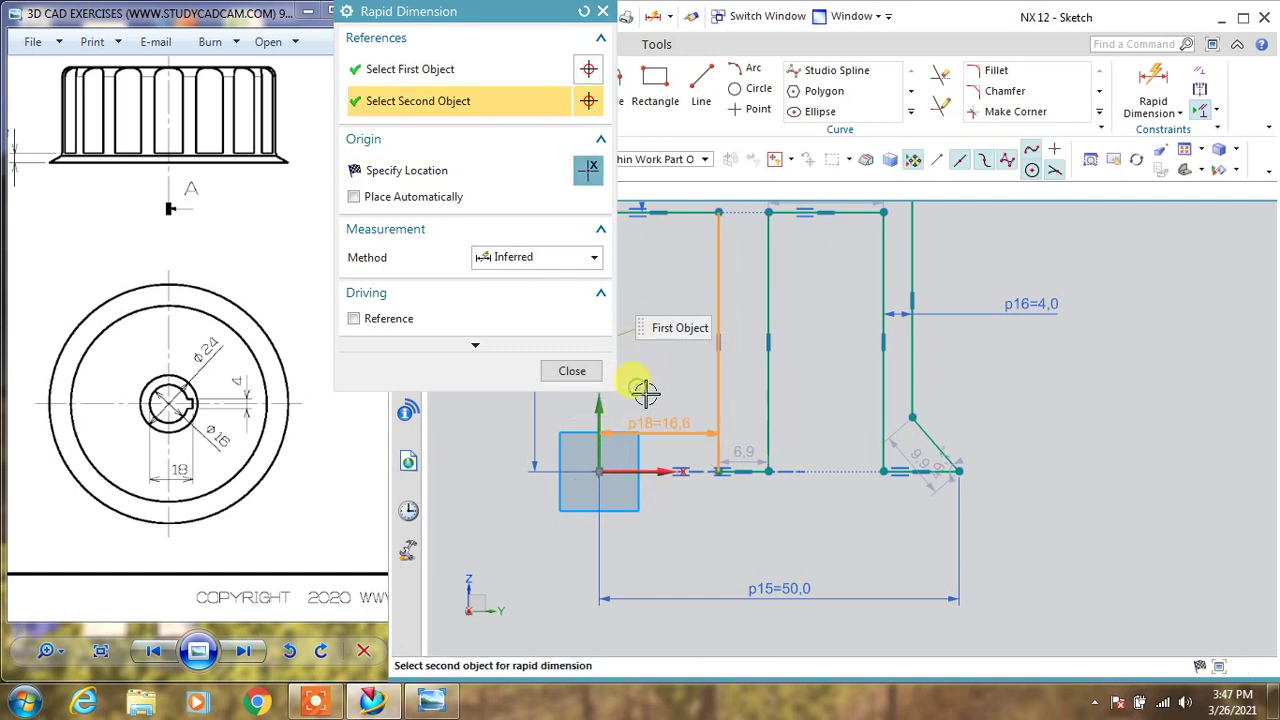
pyautogui.click(652, 405)
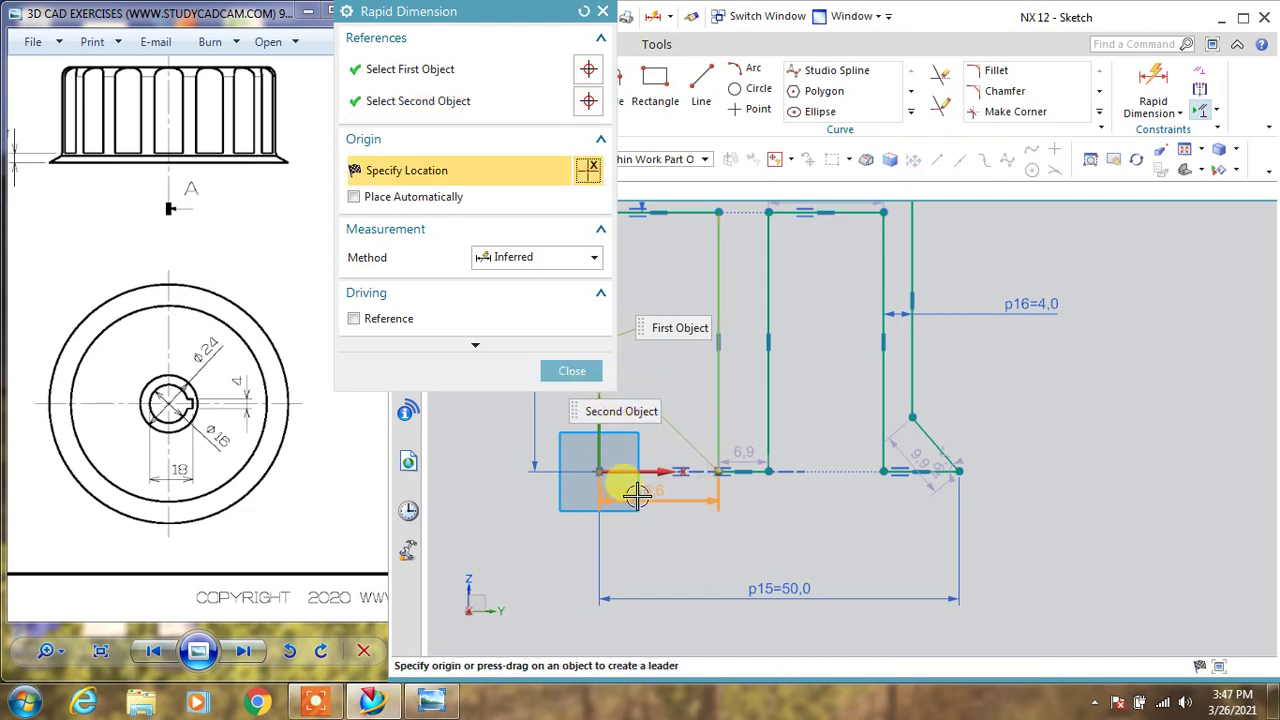
pyautogui.click(622, 496)
pyautogui.write('8')
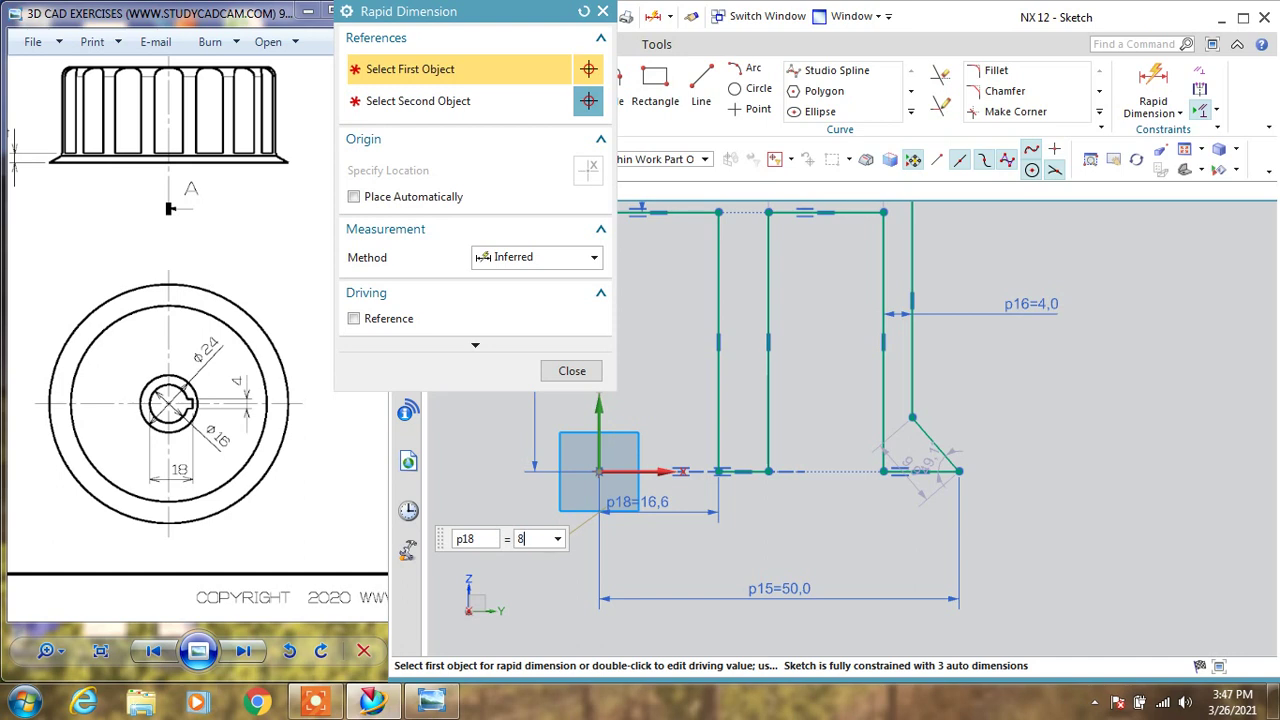
pyautogui.press('Return')
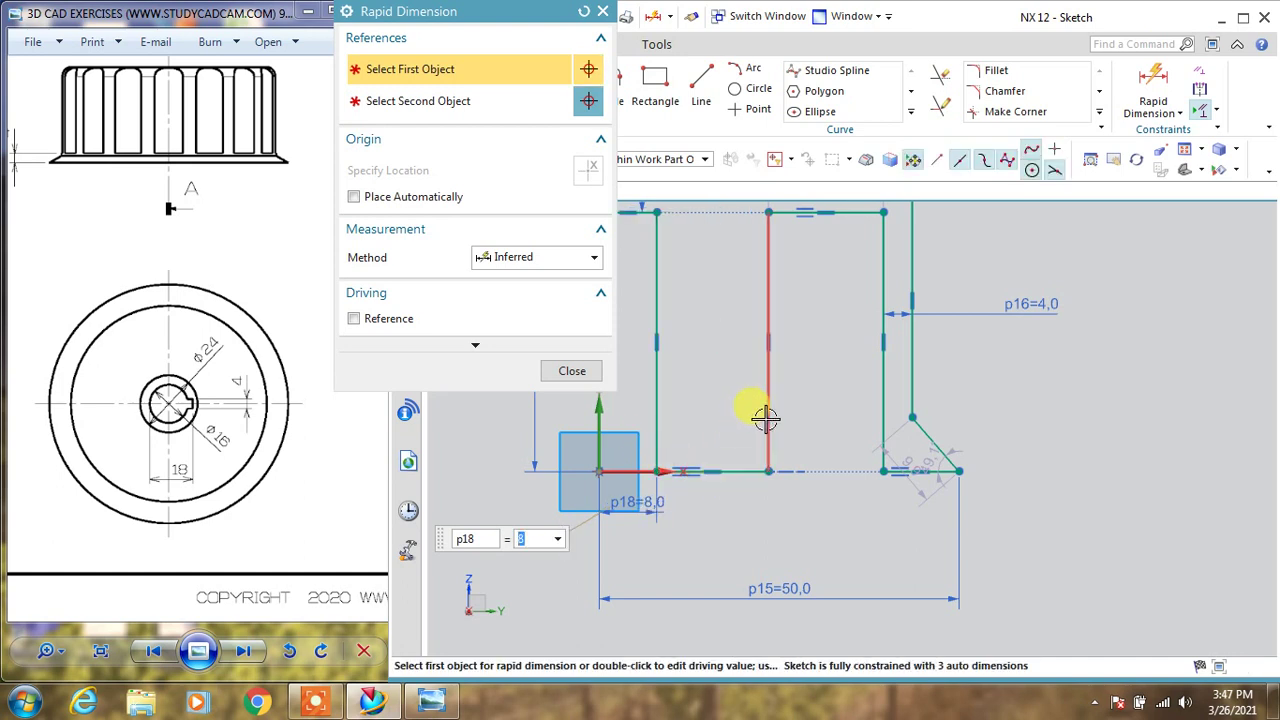
# Step: Dimension the second inner wall 12 mm from the axis (p19)
pyautogui.click(598, 410)
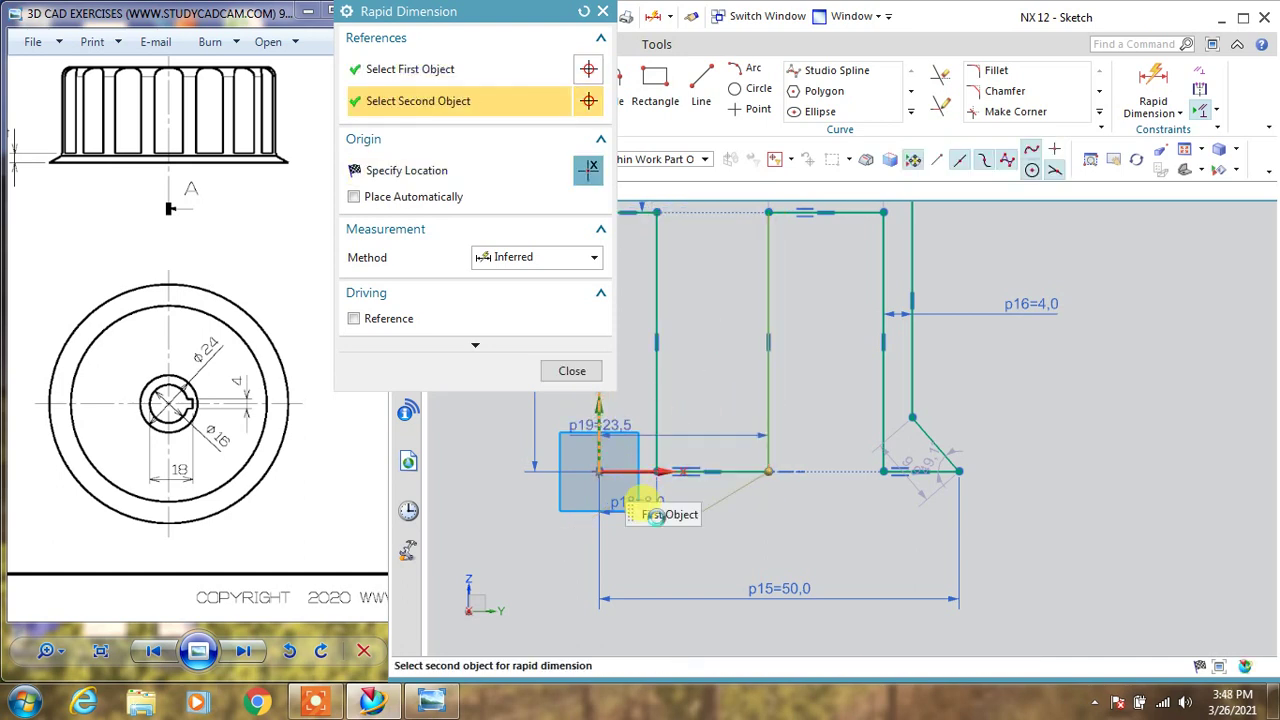
pyautogui.click(643, 500)
pyautogui.click(648, 538)
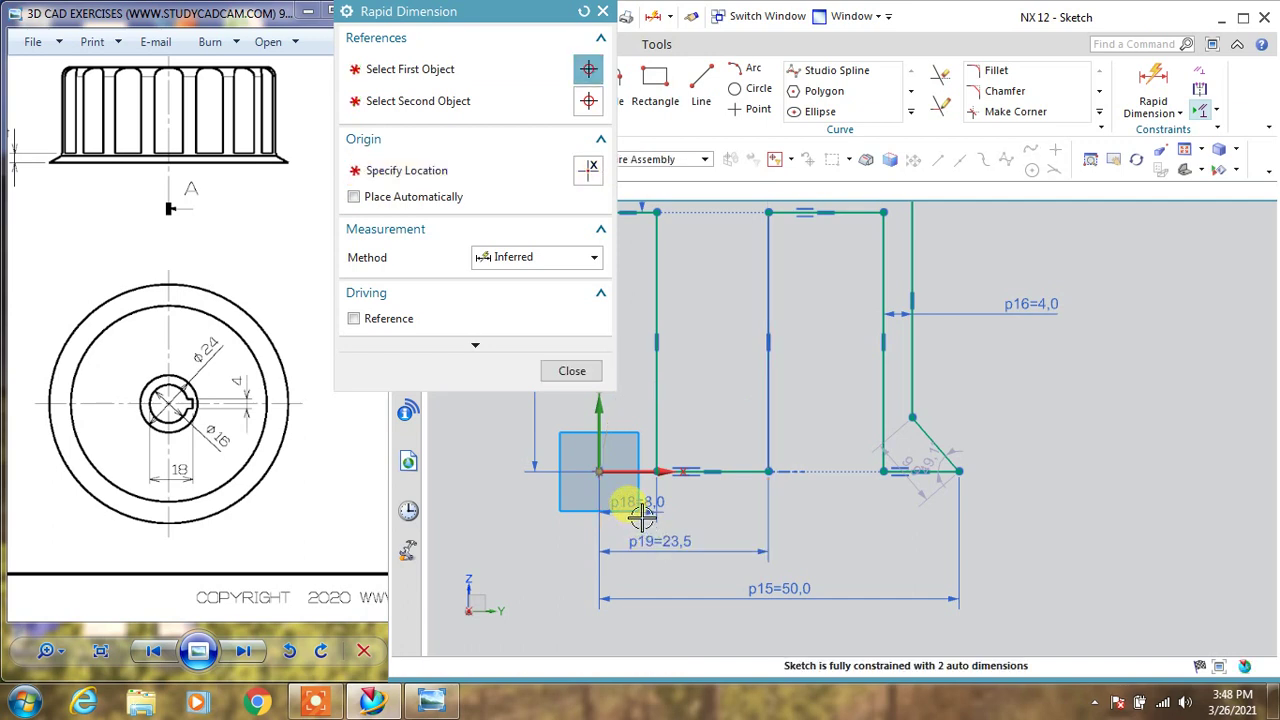
pyautogui.write('12')
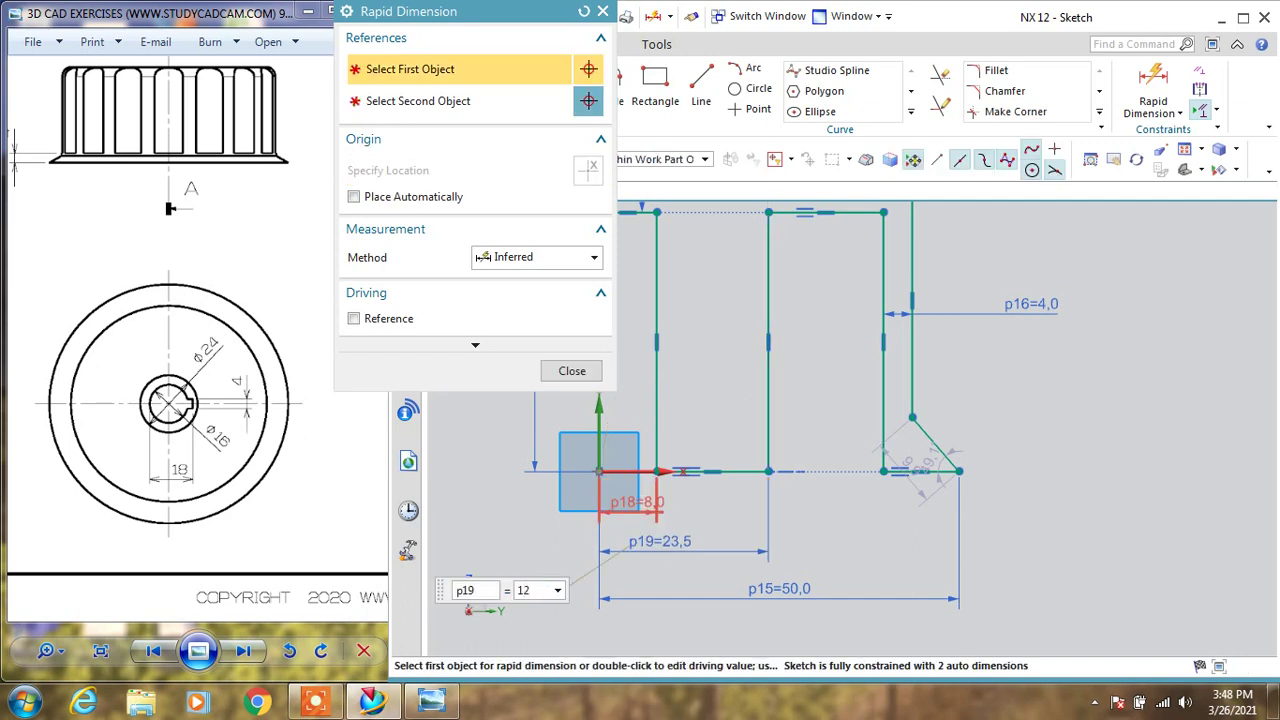
pyautogui.press('Return')
pyautogui.scroll(-1, 734, 490)
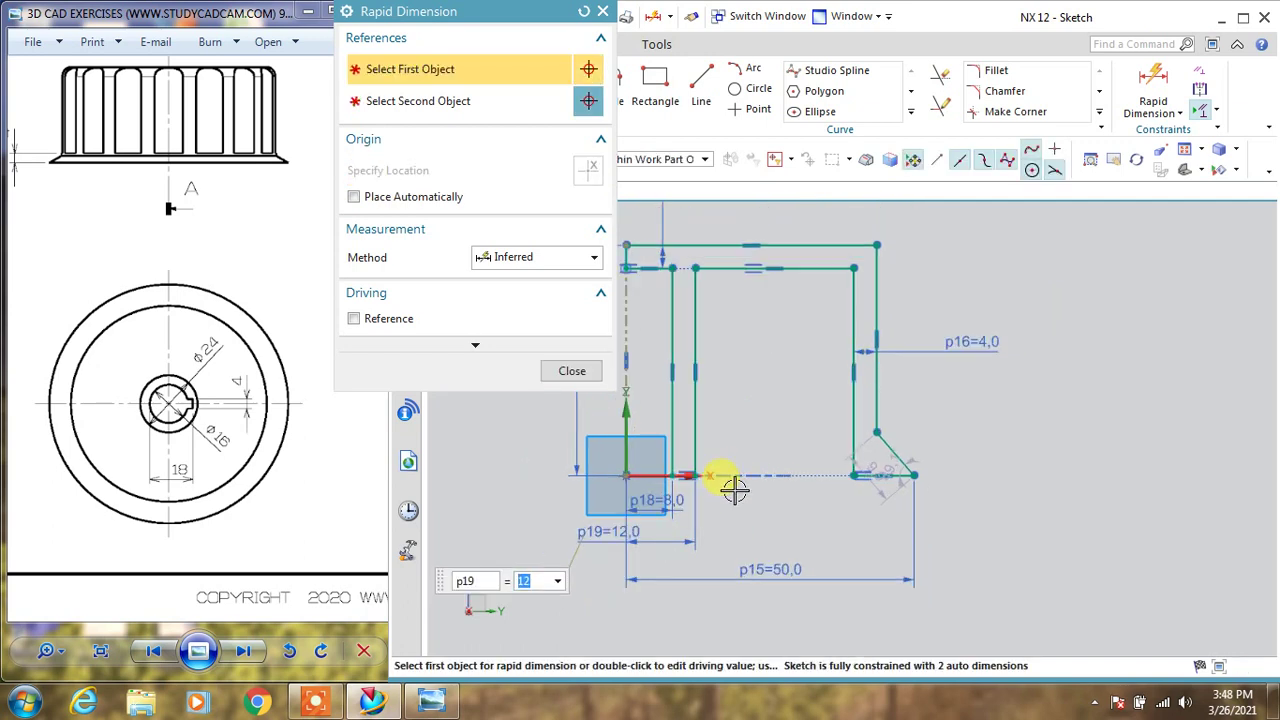
pyautogui.click(921, 432)
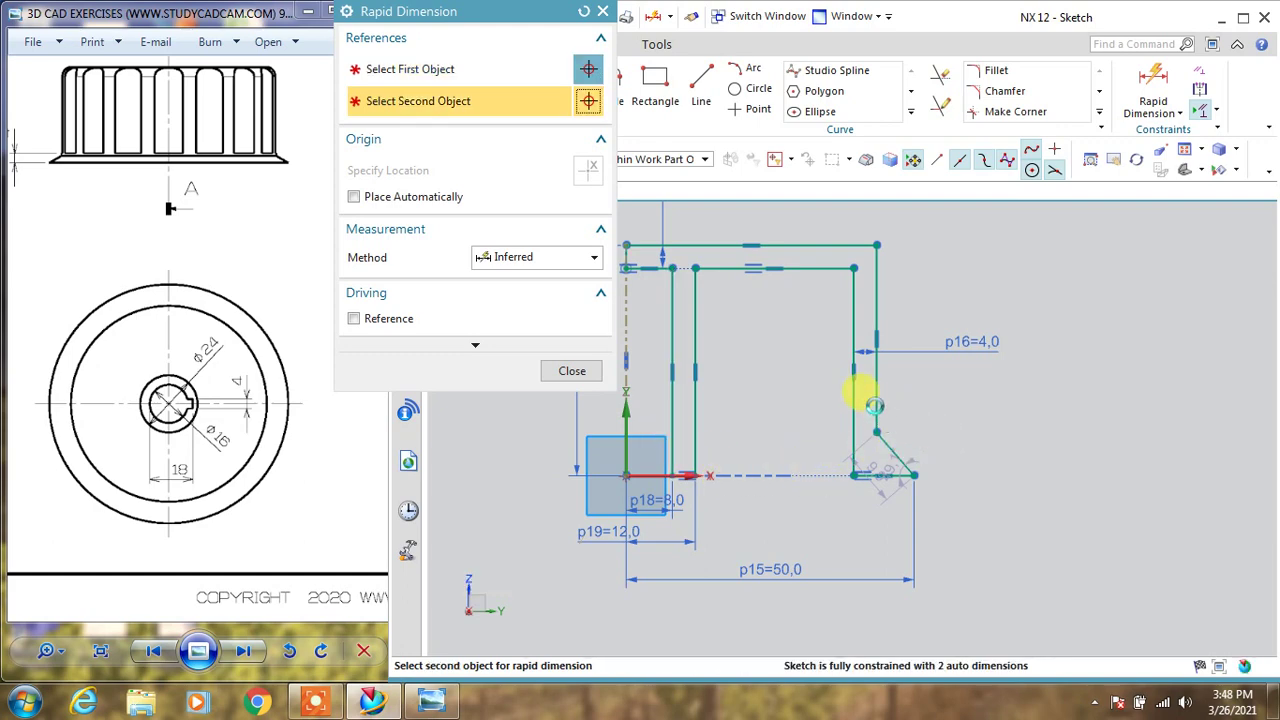
pyautogui.click(572, 371)
pyautogui.scroll(2, 300, 360)
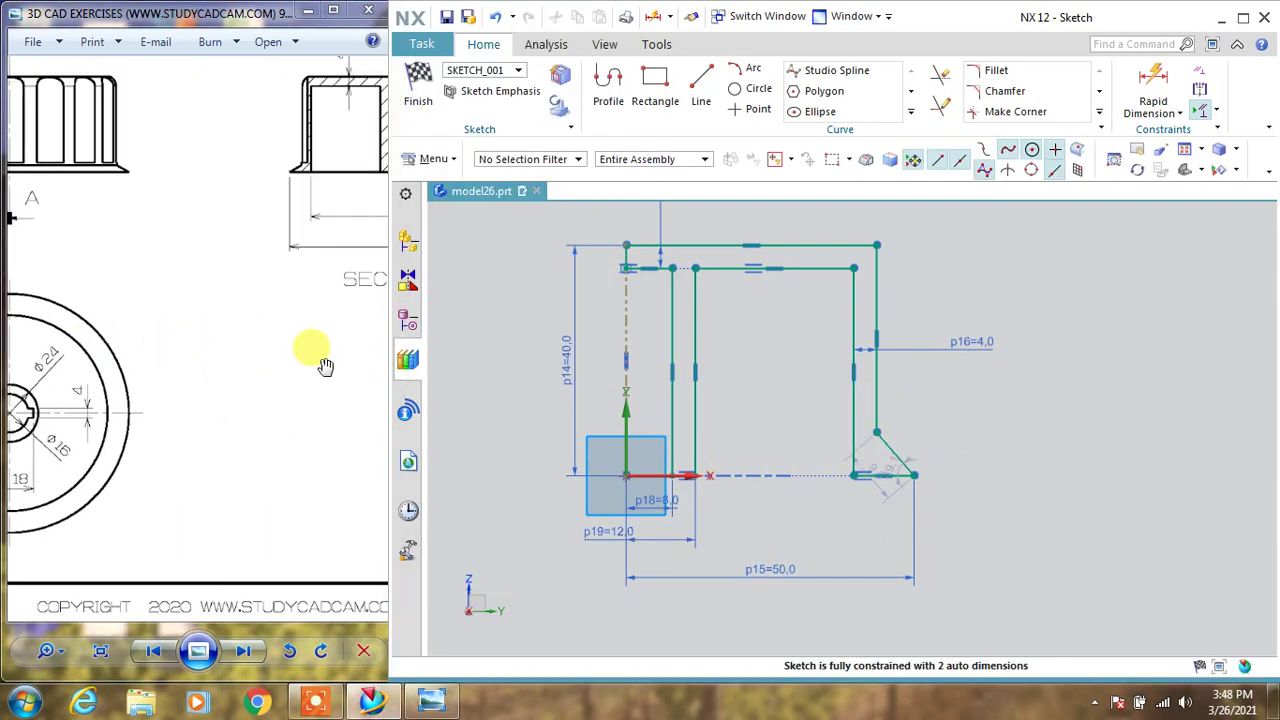
# Step: Add a 30° angular dimension between the flange chamfer line and the base line
pyautogui.moveTo(325, 366); pyautogui.dragTo(183, 380)
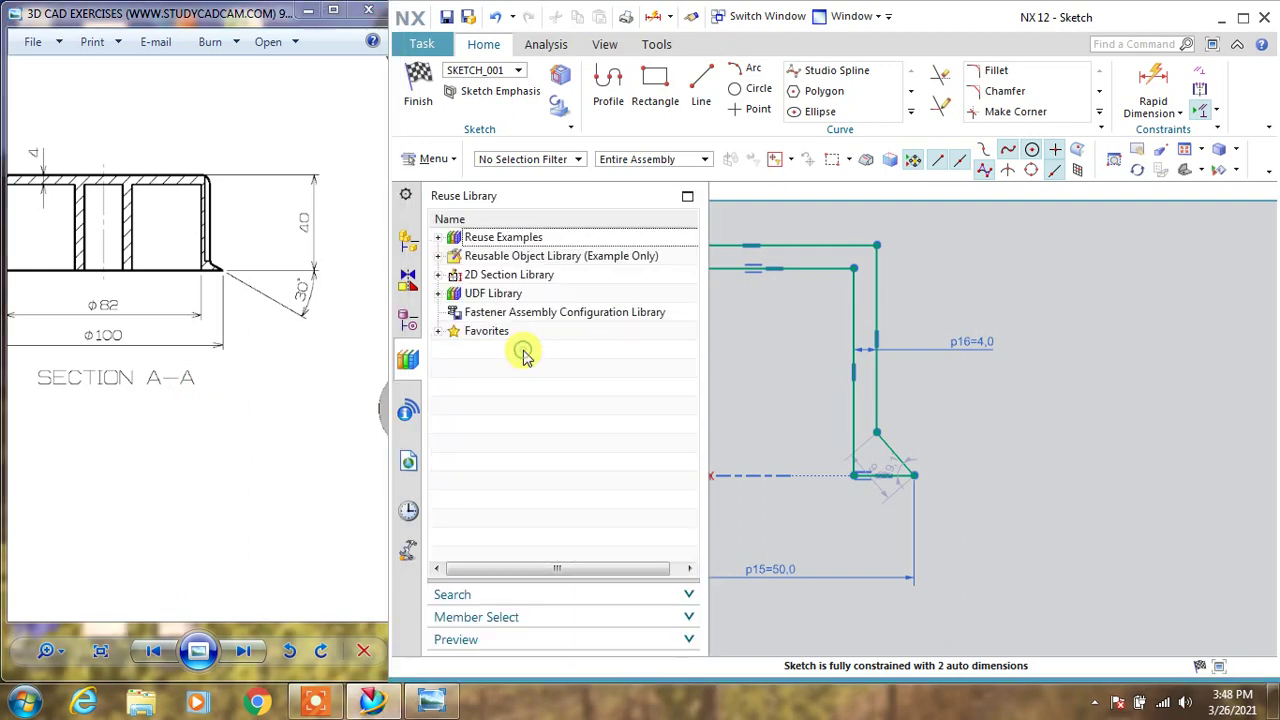
pyautogui.click(846, 343)
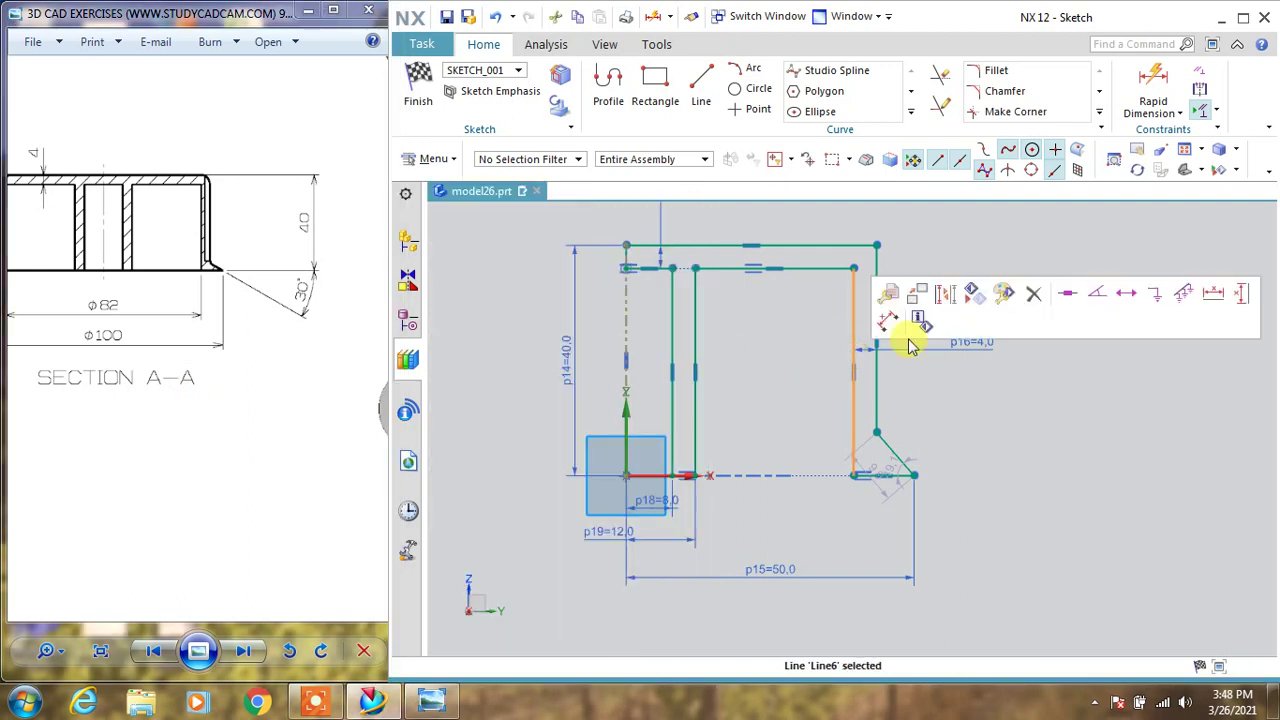
pyautogui.click(1178, 113)
pyautogui.click(1160, 203)
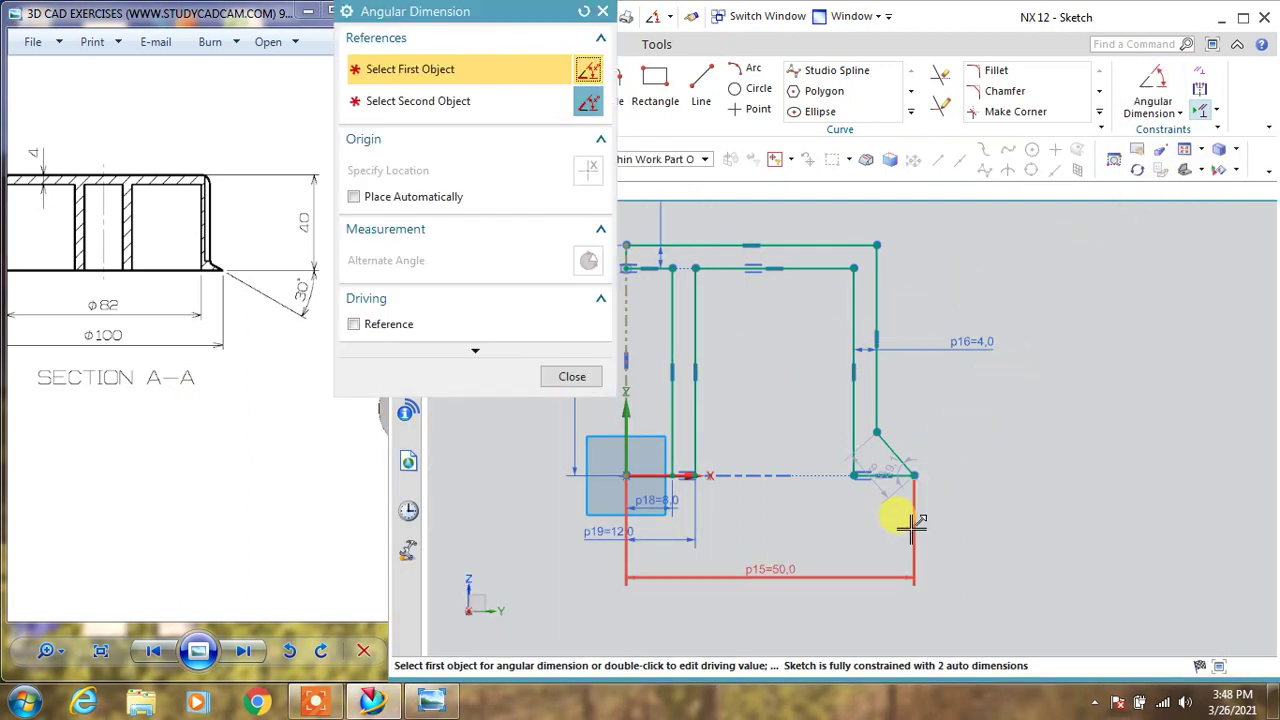
pyautogui.scroll(2, 912, 523)
pyautogui.scroll(2, 903, 549)
pyautogui.click(893, 366)
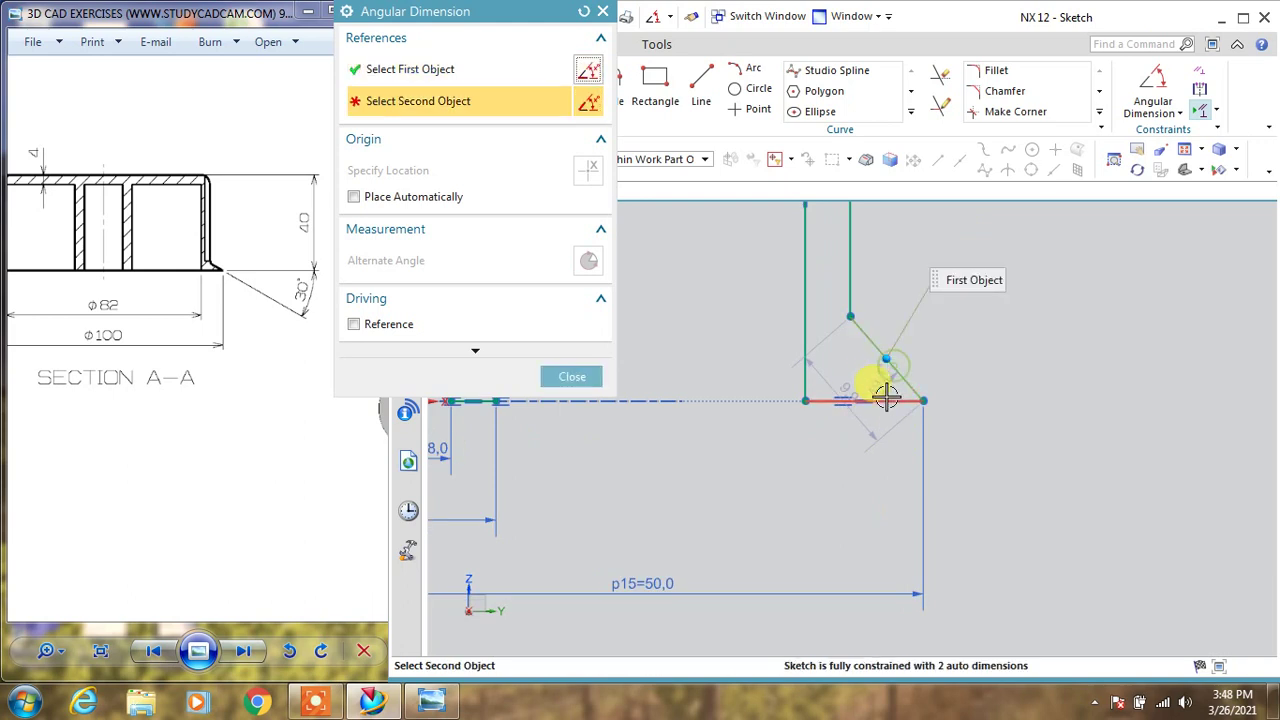
pyautogui.click(862, 386)
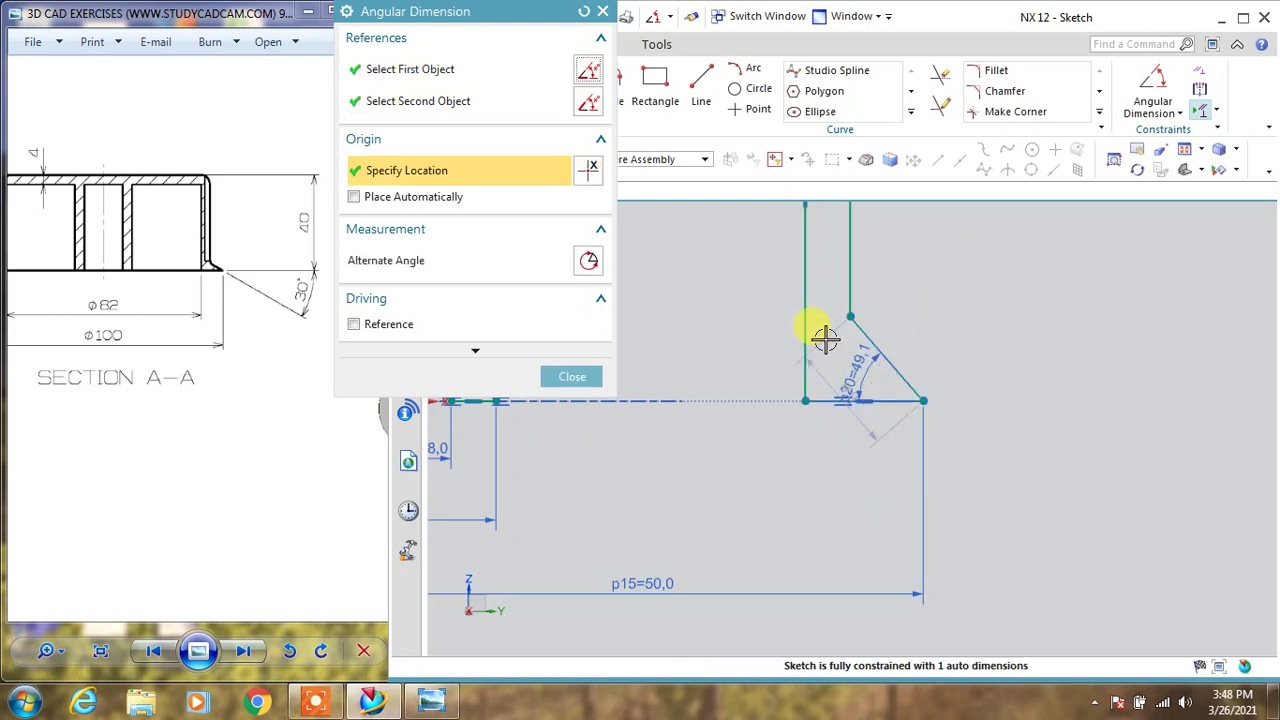
pyautogui.click(824, 340)
pyautogui.write('30')
pyautogui.press('Return')
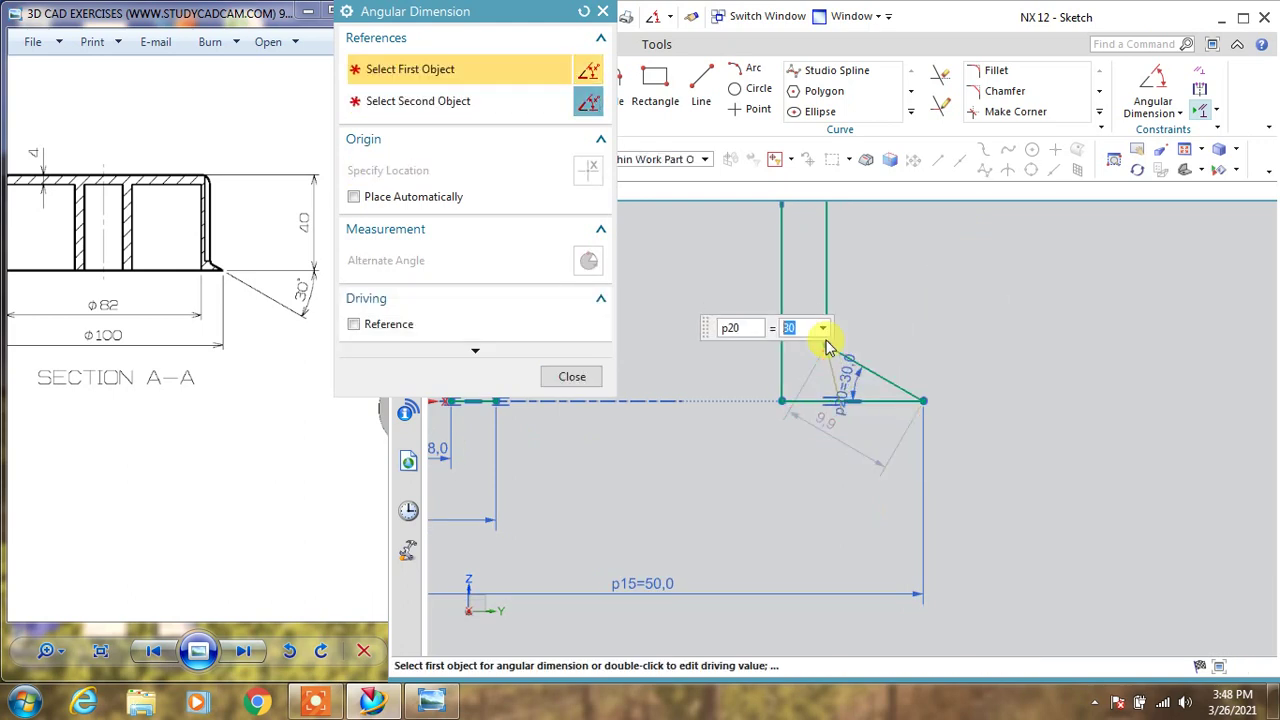
pyautogui.click(572, 378)
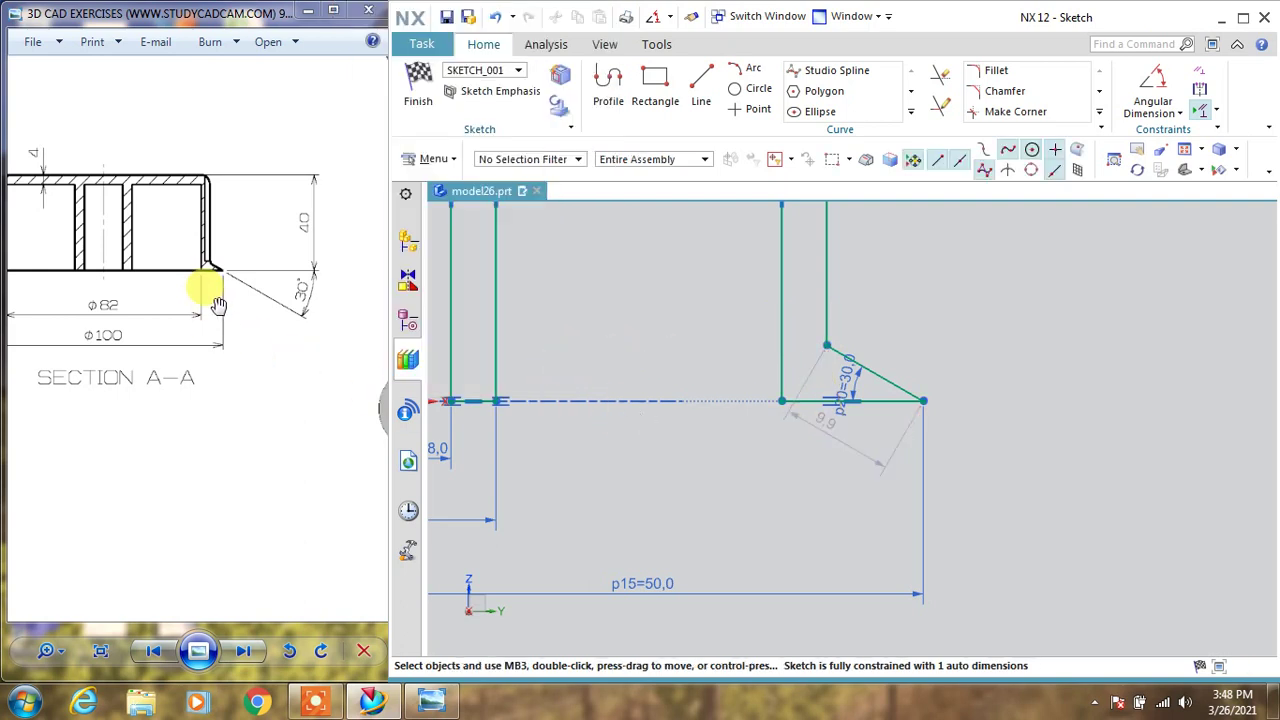
# Step: Pan the drawing to examine Section A-A and its ø62 and ø100 sizes
pyautogui.moveTo(218, 305); pyautogui.dragTo(150, 290)
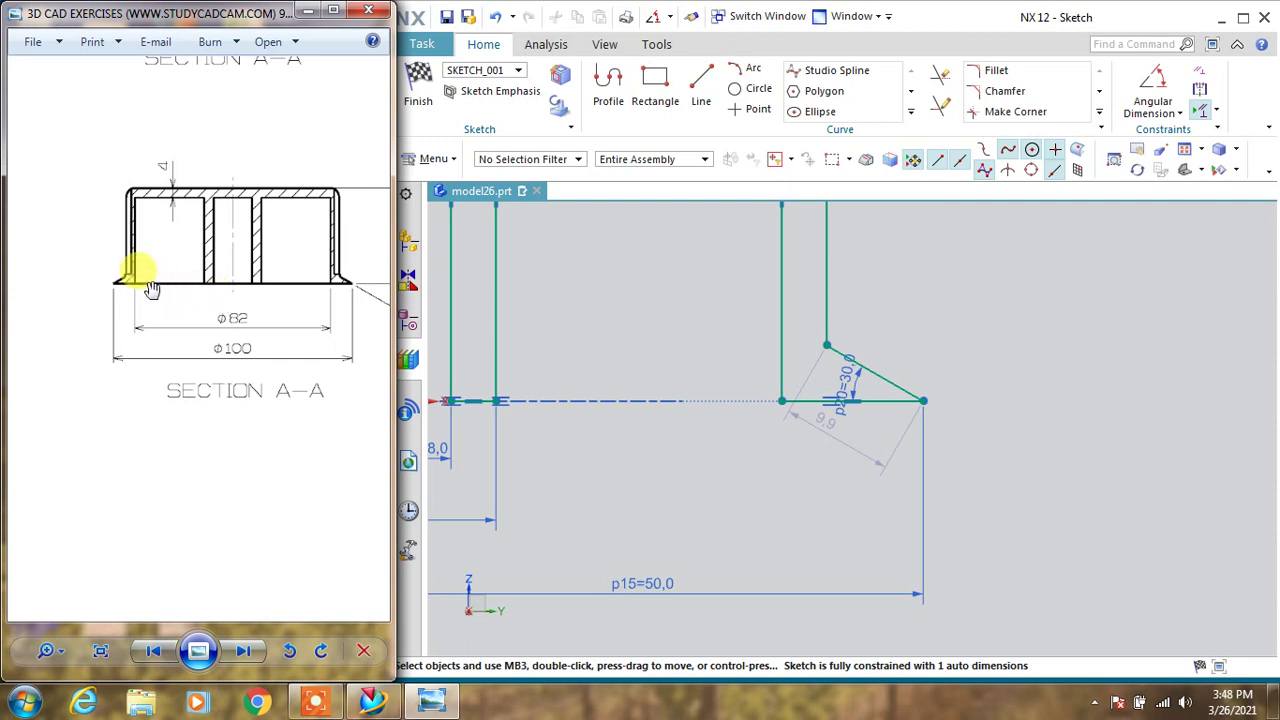
pyautogui.moveTo(278, 285)
pyautogui.mouseDown()
pyautogui.moveTo(171, 294)
pyautogui.moveTo(158, 313)
pyautogui.moveTo(196, 300)
pyautogui.moveTo(194, 277)
pyautogui.moveTo(129, 286)
pyautogui.moveTo(121, 308)
pyautogui.moveTo(251, 286)
pyautogui.mouseUp()
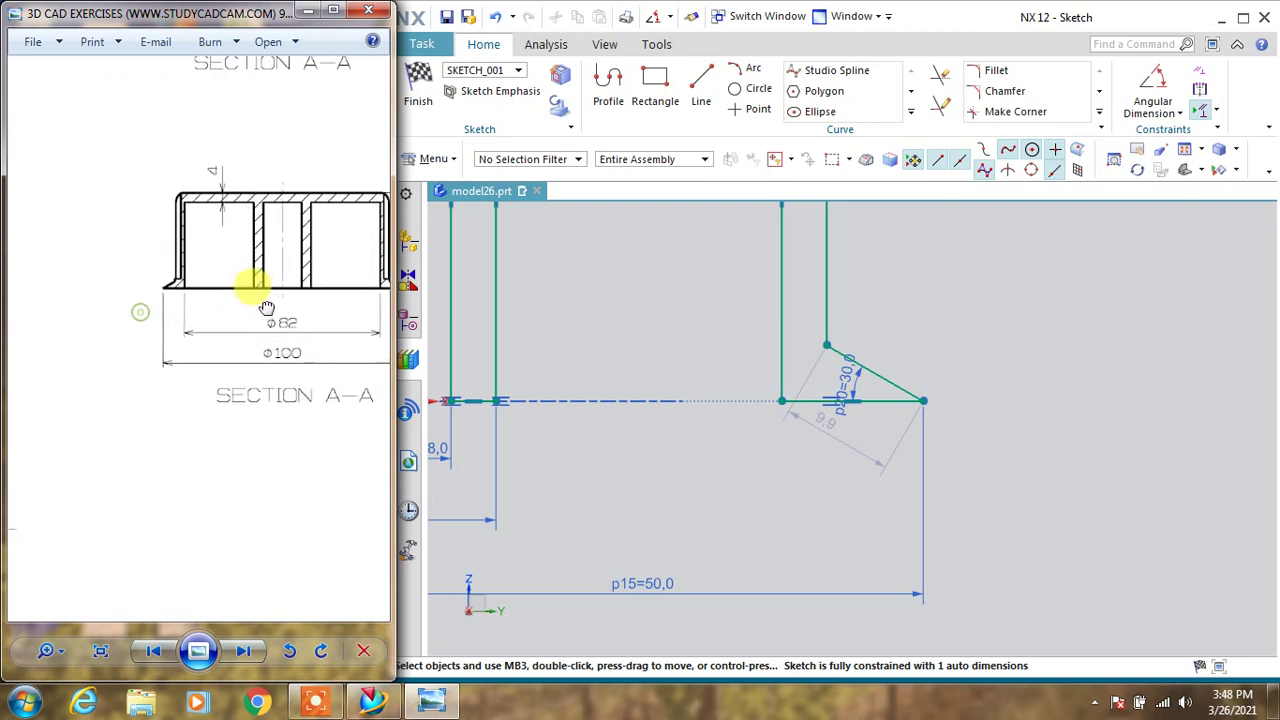
pyautogui.moveTo(126, 315)
pyautogui.mouseDown()
pyautogui.moveTo(208, 305)
pyautogui.moveTo(231, 329)
pyautogui.moveTo(279, 322)
pyautogui.mouseUp()
pyautogui.moveTo(166, 337)
pyautogui.mouseDown()
pyautogui.moveTo(251, 329)
pyautogui.moveTo(186, 330)
pyautogui.mouseUp()
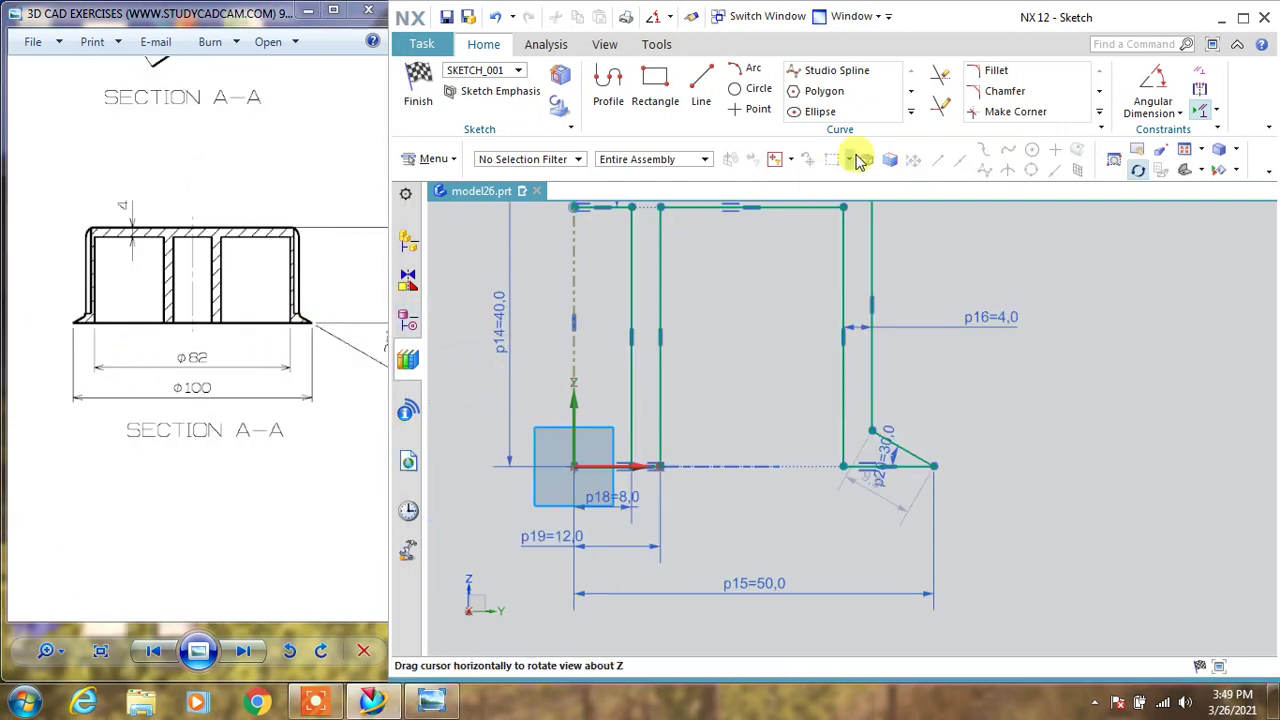
# Step: Dimension the outer wall's inner side 41 mm from the axis
pyautogui.click(1179, 113)
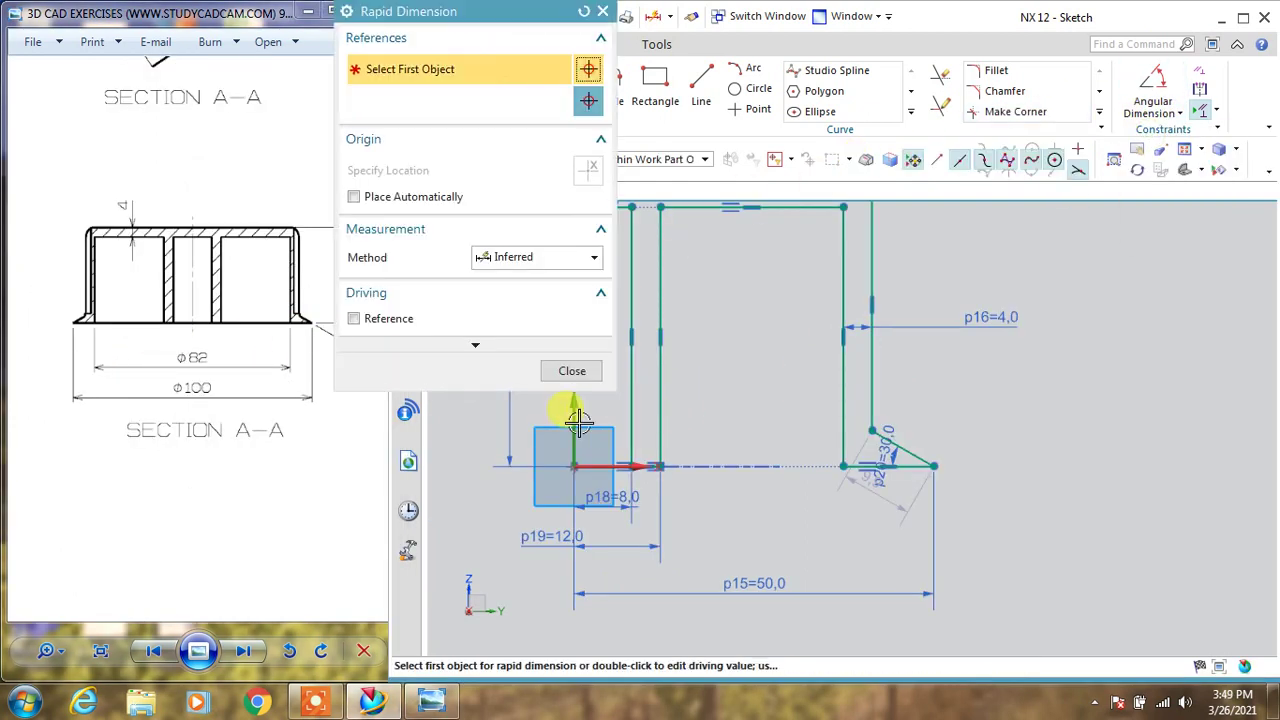
pyautogui.click(563, 412)
pyautogui.click(843, 413)
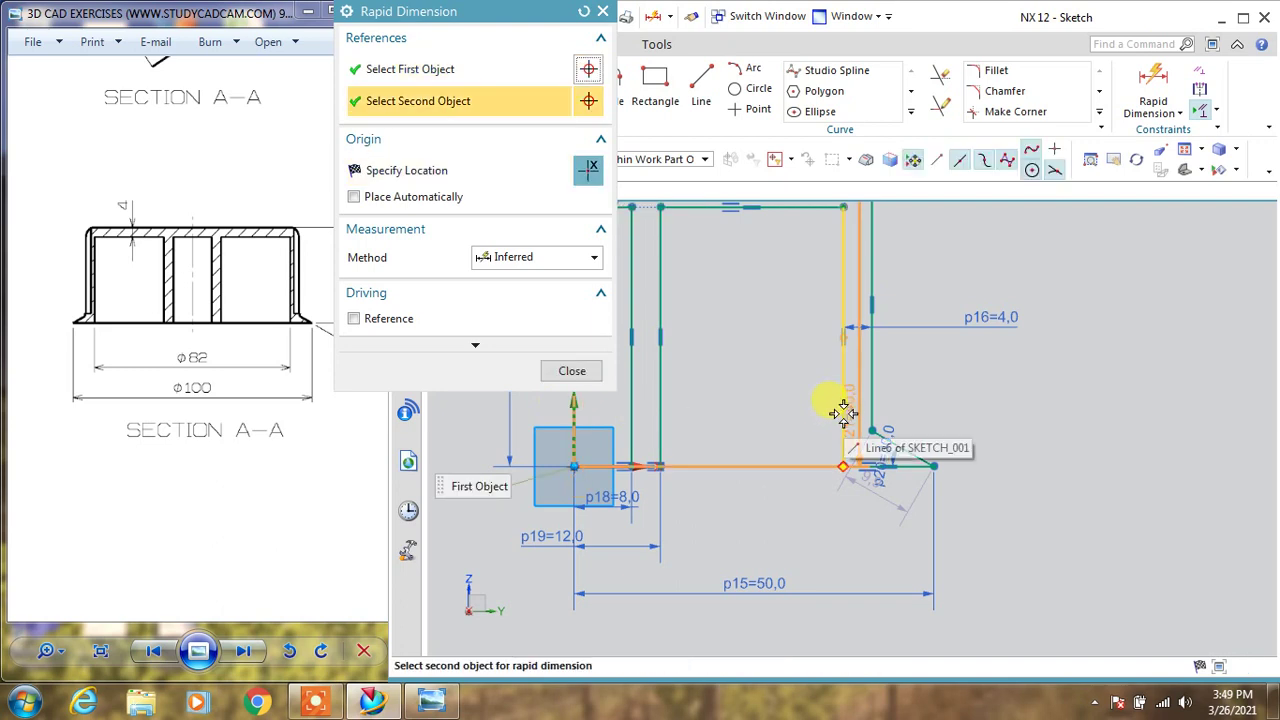
pyautogui.click(838, 410)
pyautogui.click(728, 512)
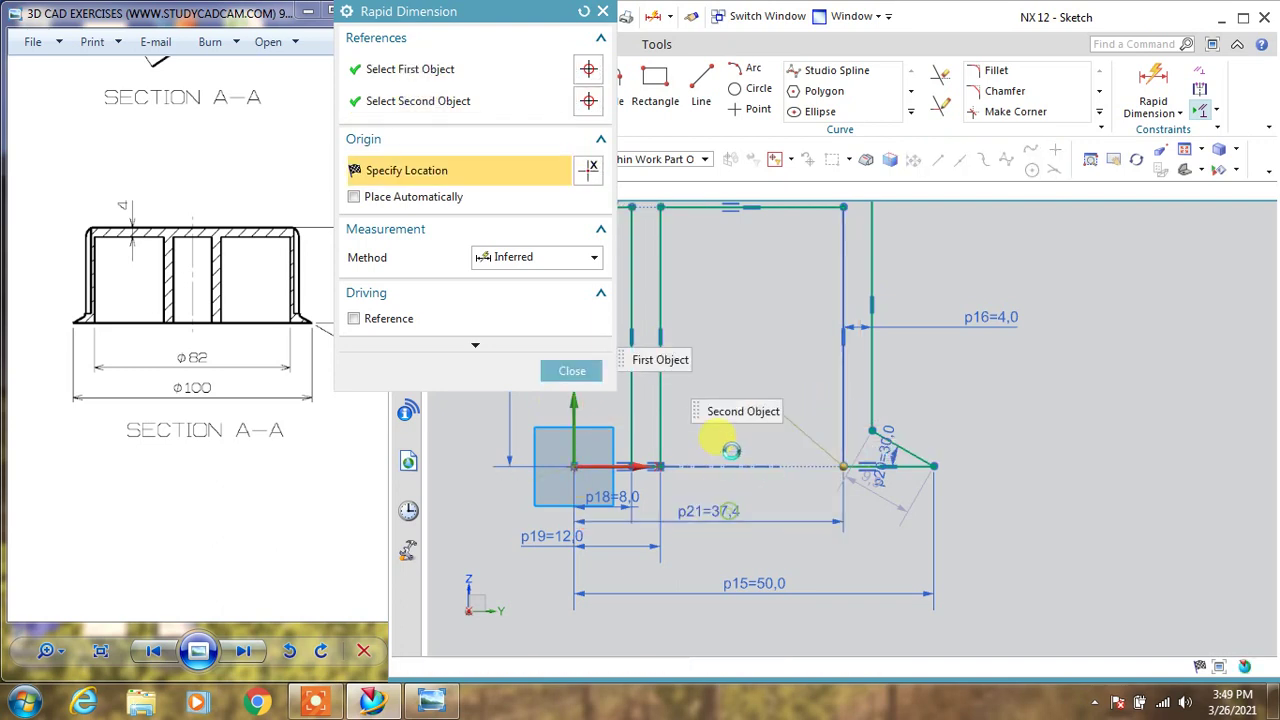
pyautogui.write('41')
pyautogui.press('Return')
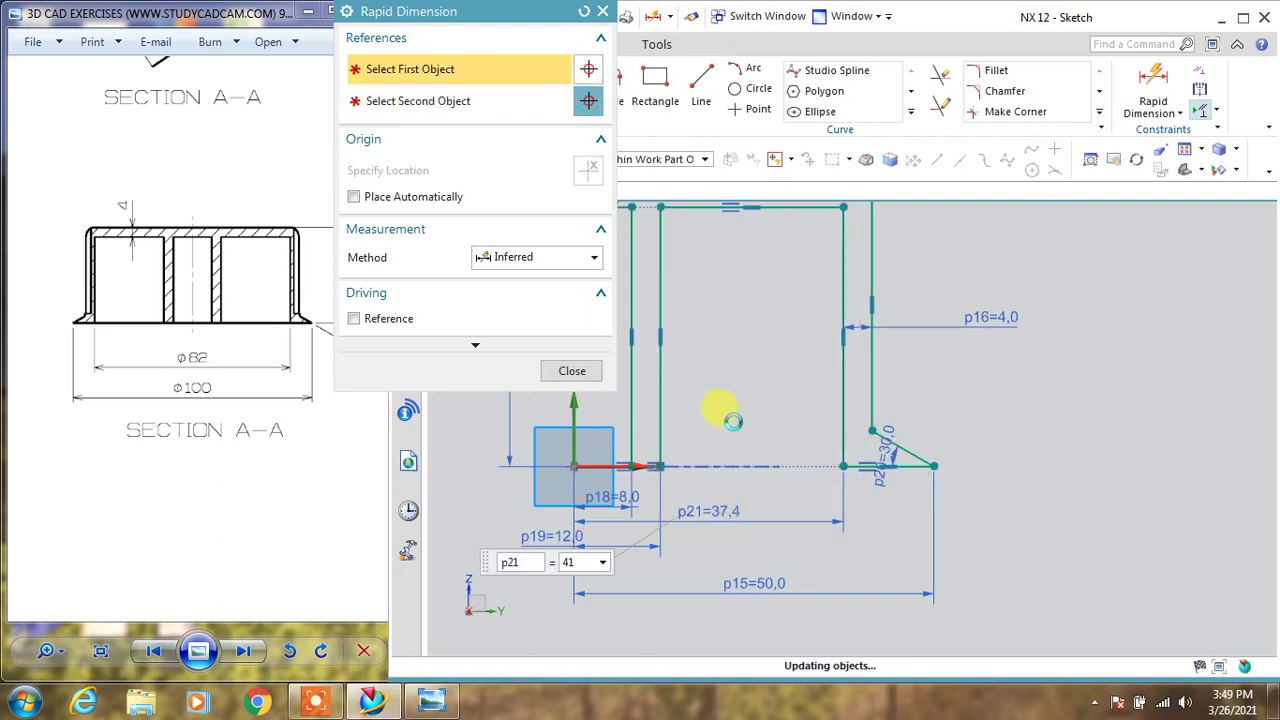
pyautogui.click(574, 373)
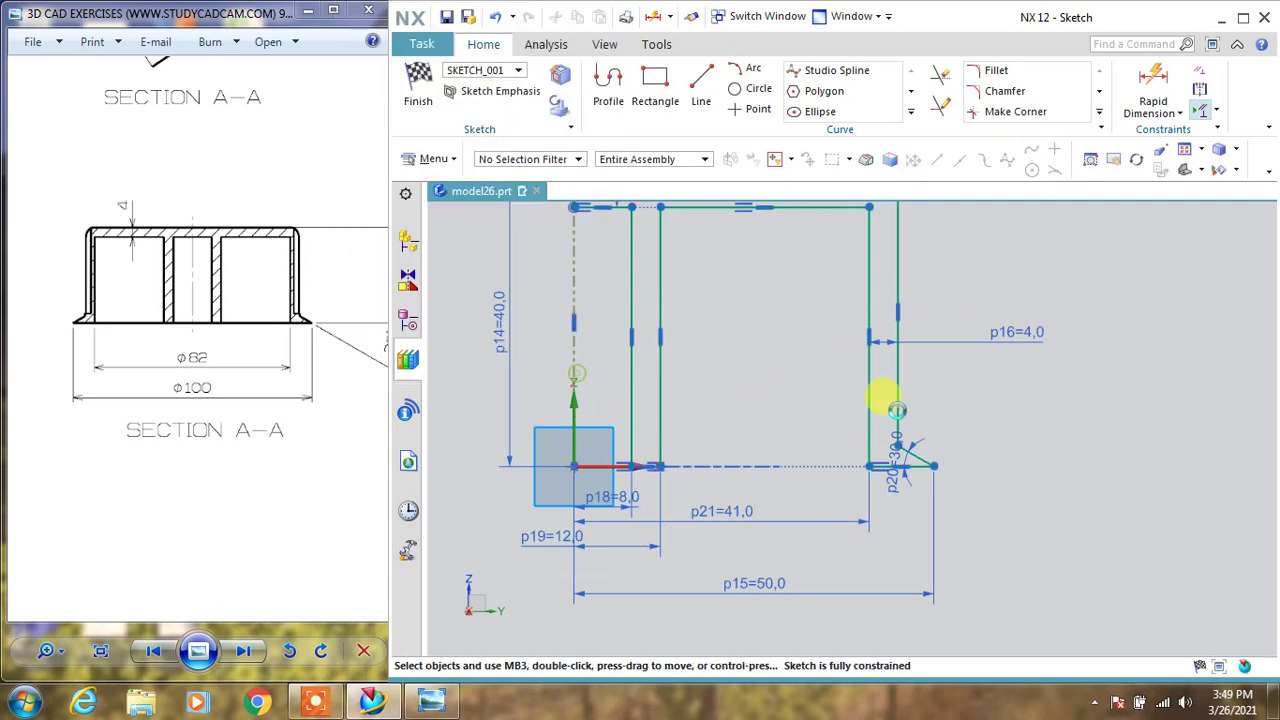
pyautogui.scroll(-1, 825, 385)
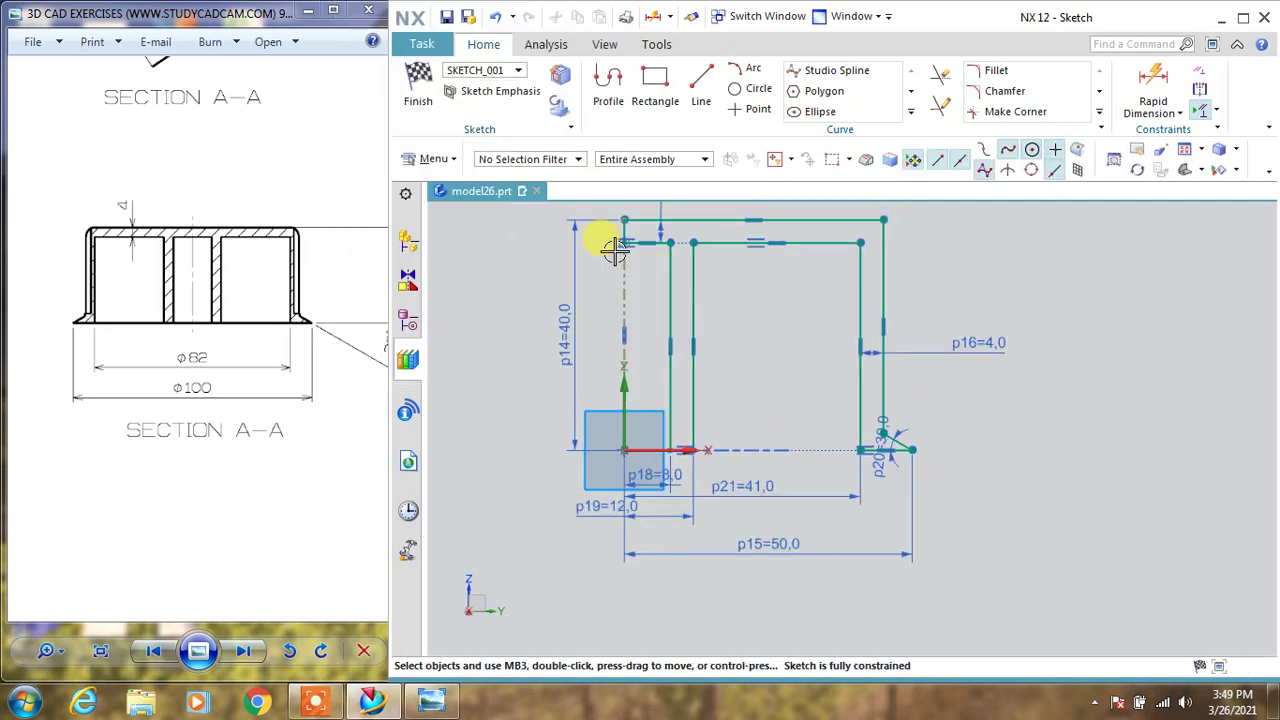
# Step: Finish the sketch and revolve the profile 360° about the Z axis into a solid
pyautogui.click(420, 95)
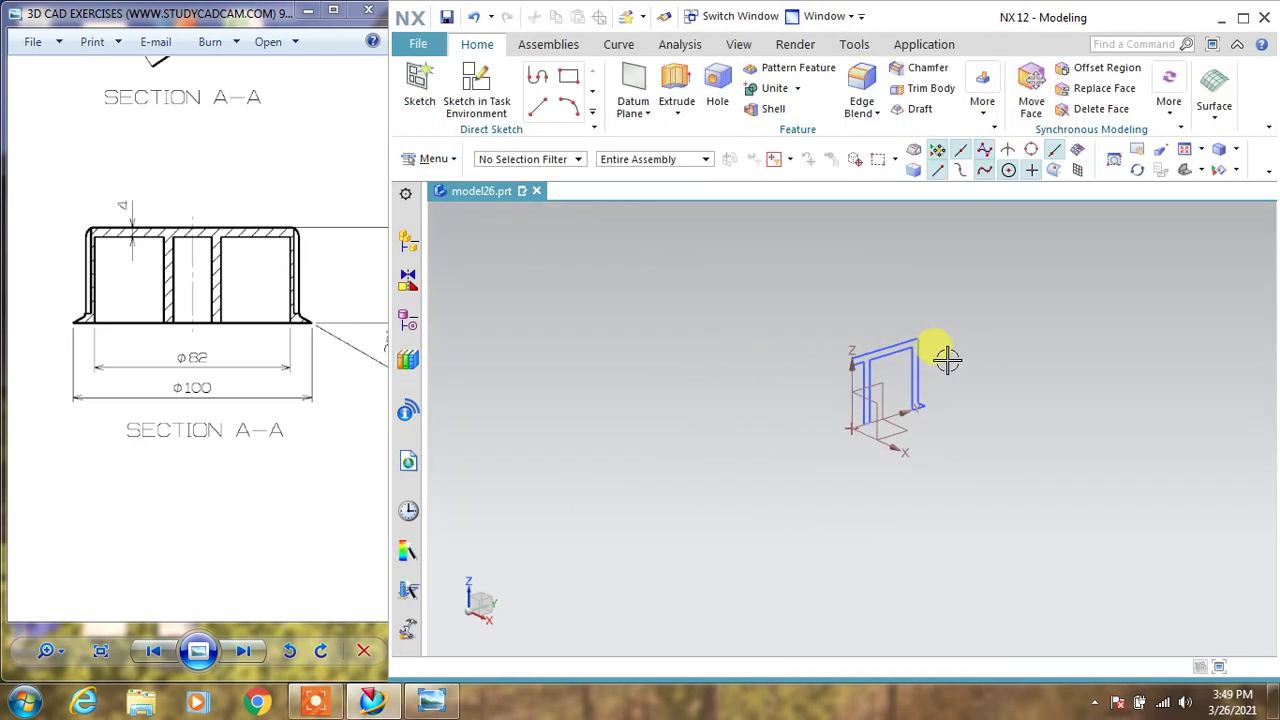
pyautogui.scroll(2, 943, 357)
pyautogui.click(677, 113)
pyautogui.click(700, 160)
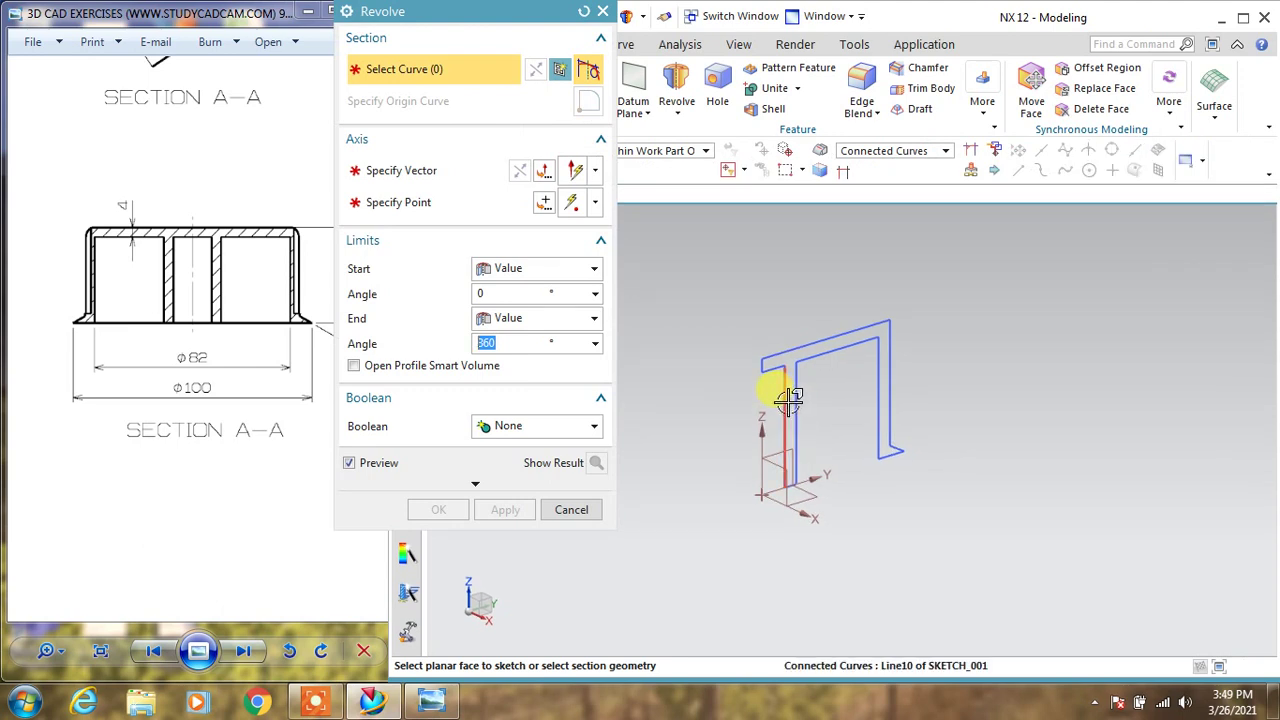
pyautogui.click(771, 366)
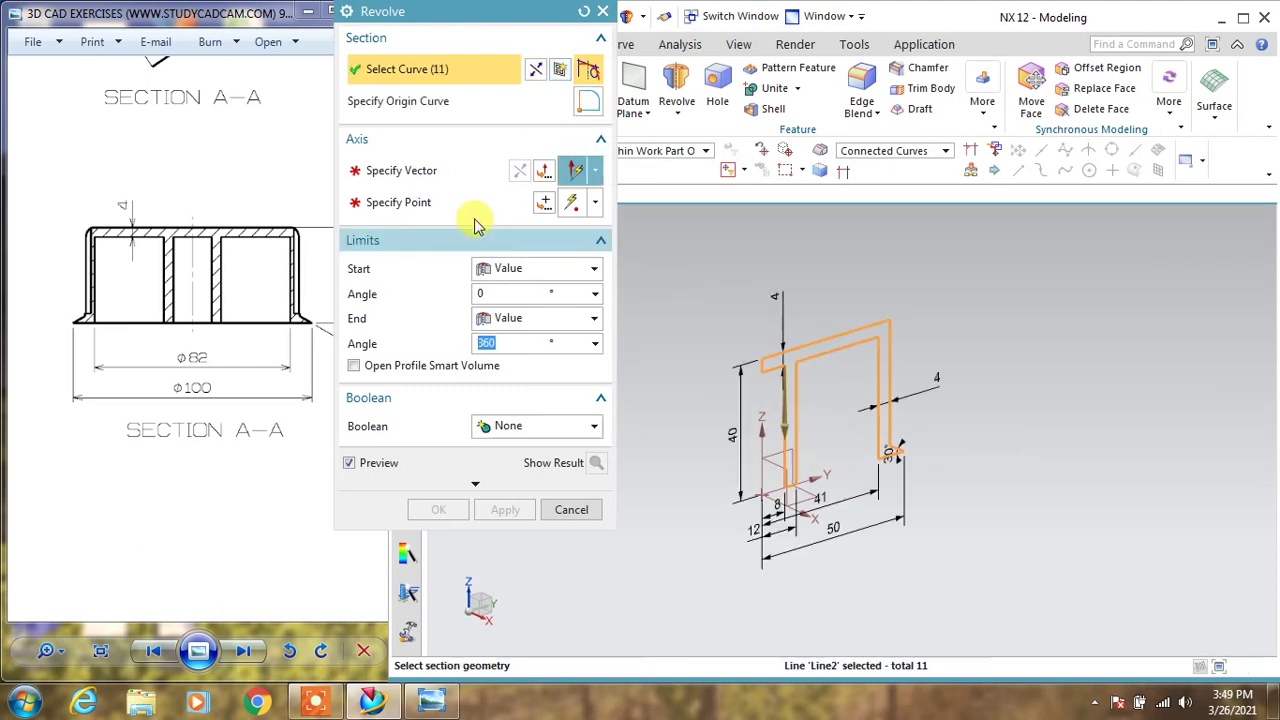
pyautogui.click(432, 171)
pyautogui.click(755, 428)
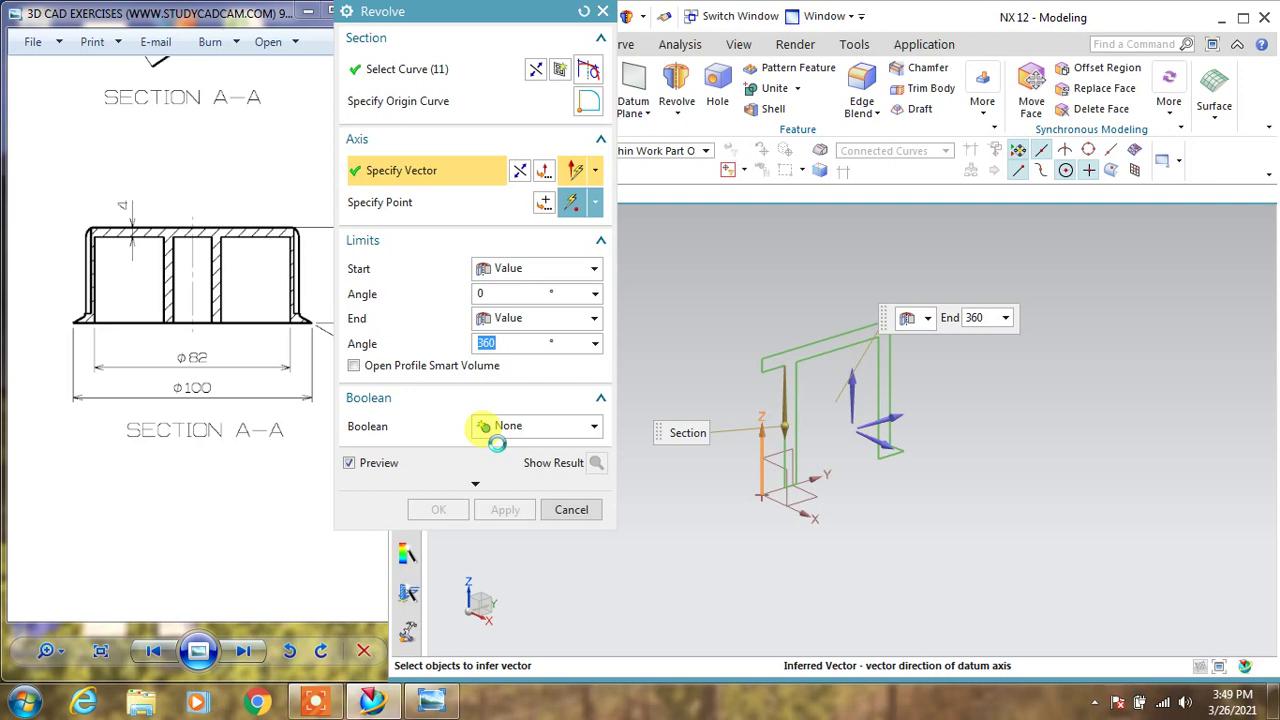
pyautogui.click(444, 510)
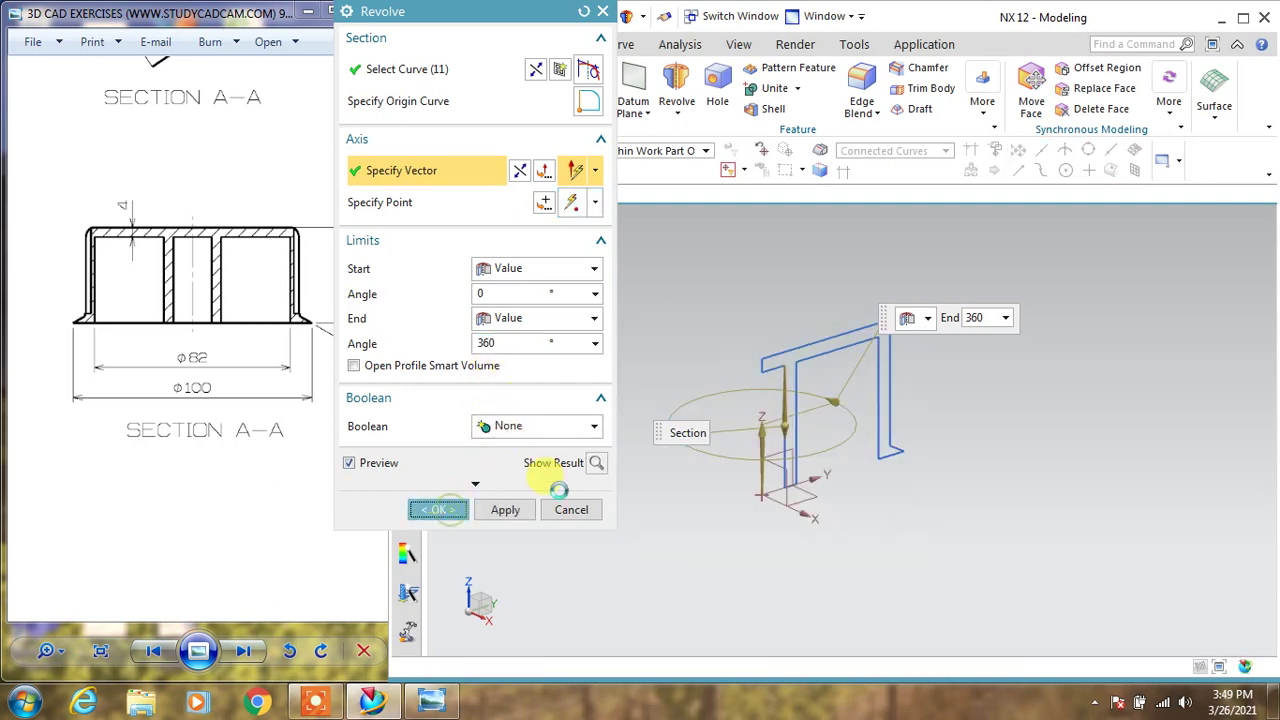
pyautogui.moveTo(1020, 451)
pyautogui.mouseDown(button='middle')
pyautogui.moveTo(1004, 391)
pyautogui.moveTo(1000, 451)
pyautogui.mouseUp(button='middle')
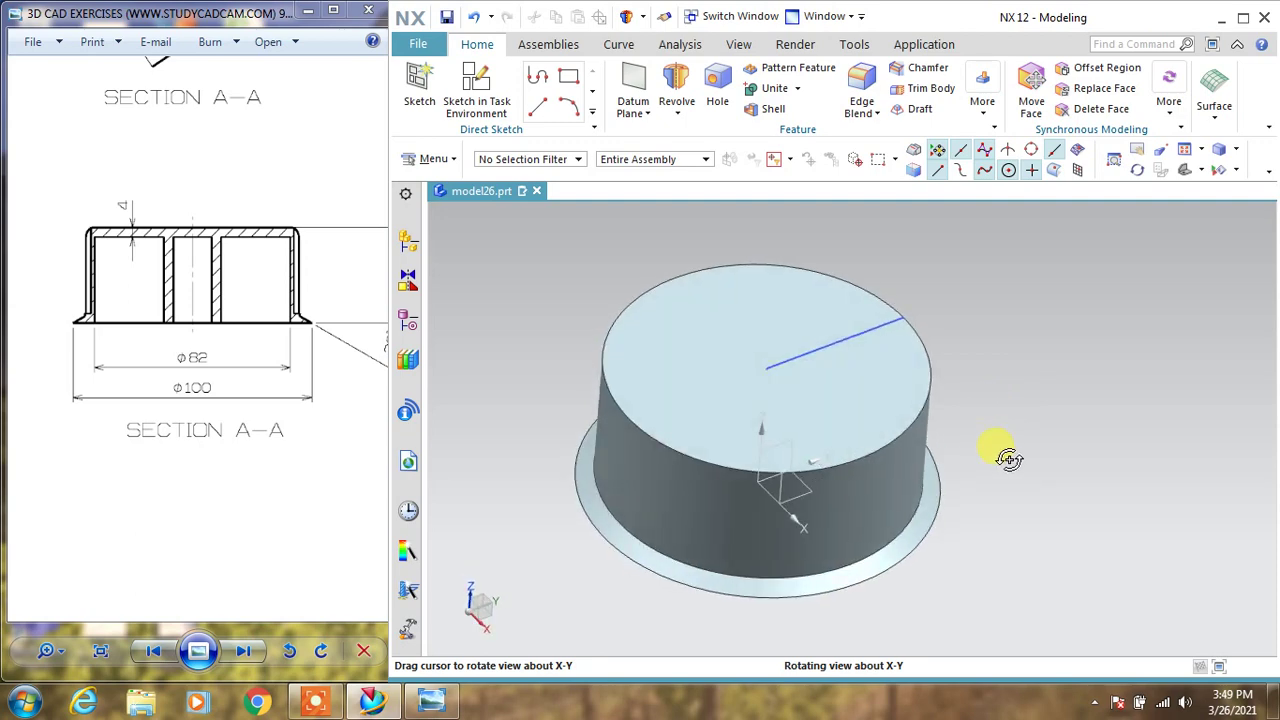
# Step: Pan the reference drawing to the top and side views
pyautogui.click(251, 320)
pyautogui.scroll(-4, 314, 400)
pyautogui.scroll(-4, 280, 360)
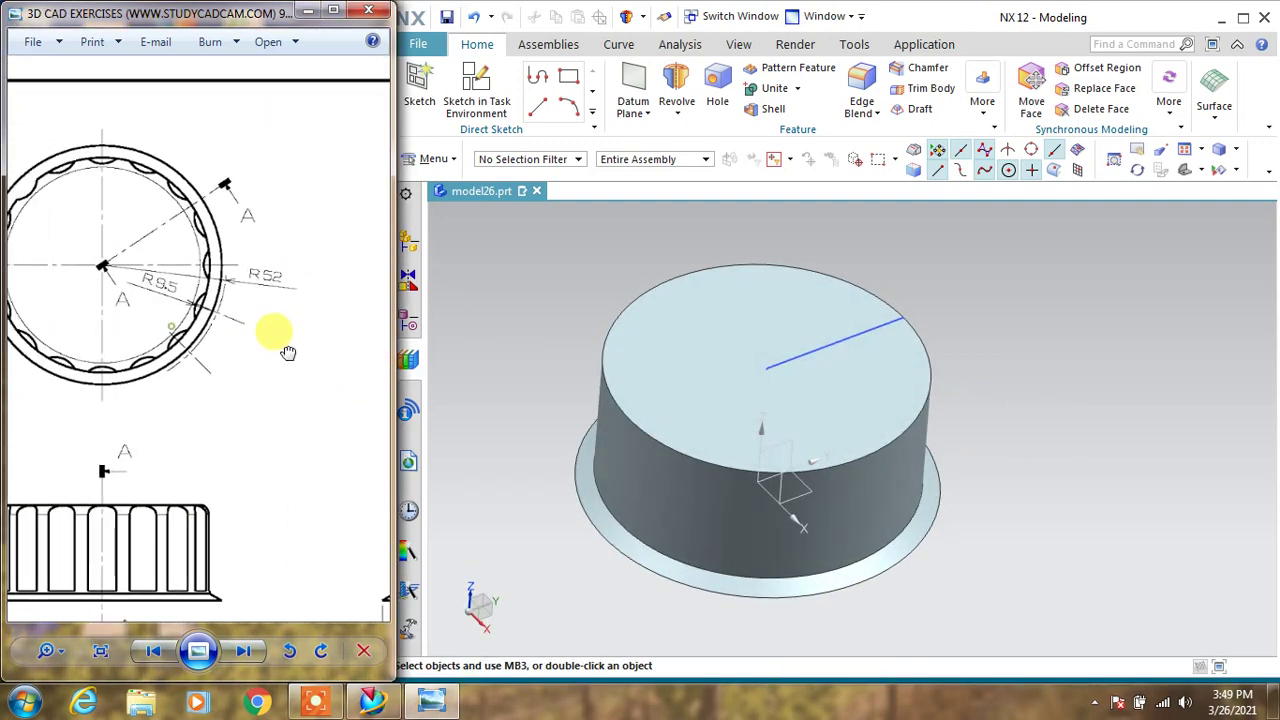
pyautogui.scroll(-3, 265, 320)
pyautogui.moveTo(255, 303); pyautogui.dragTo(307, 288)
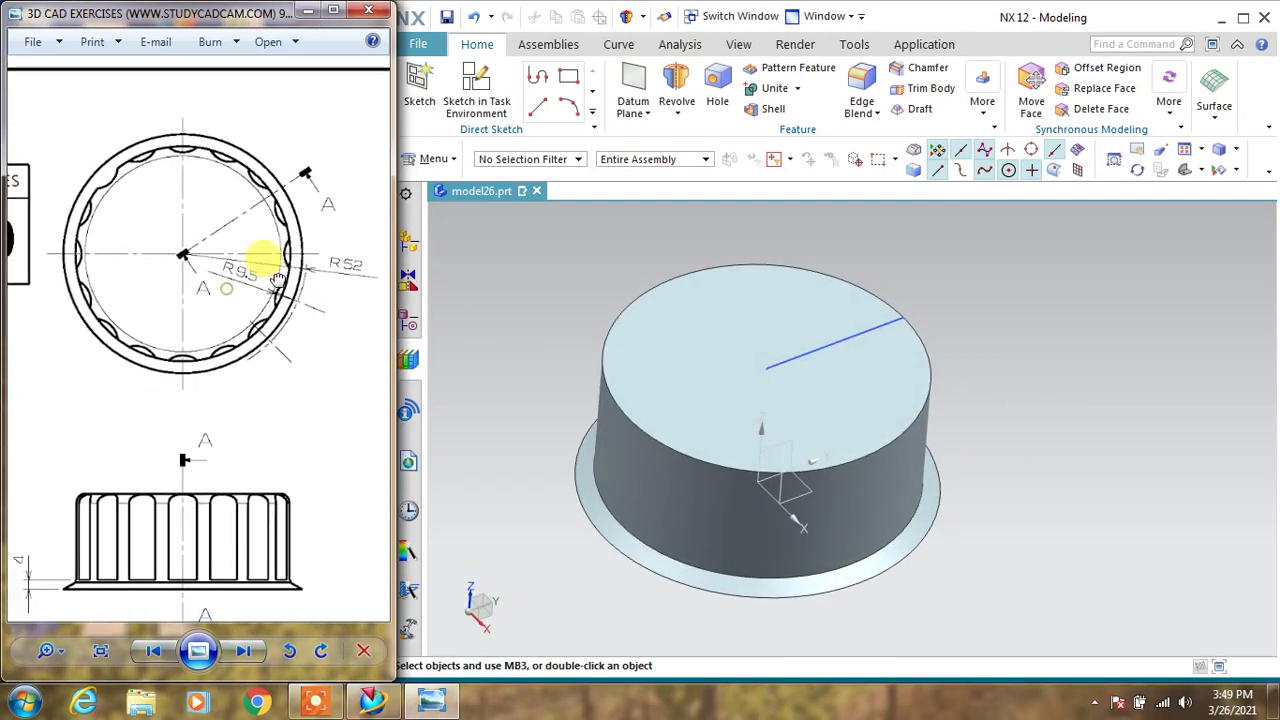
# Step: Start a new sketch on the cap's top face
pyautogui.click(476, 106)
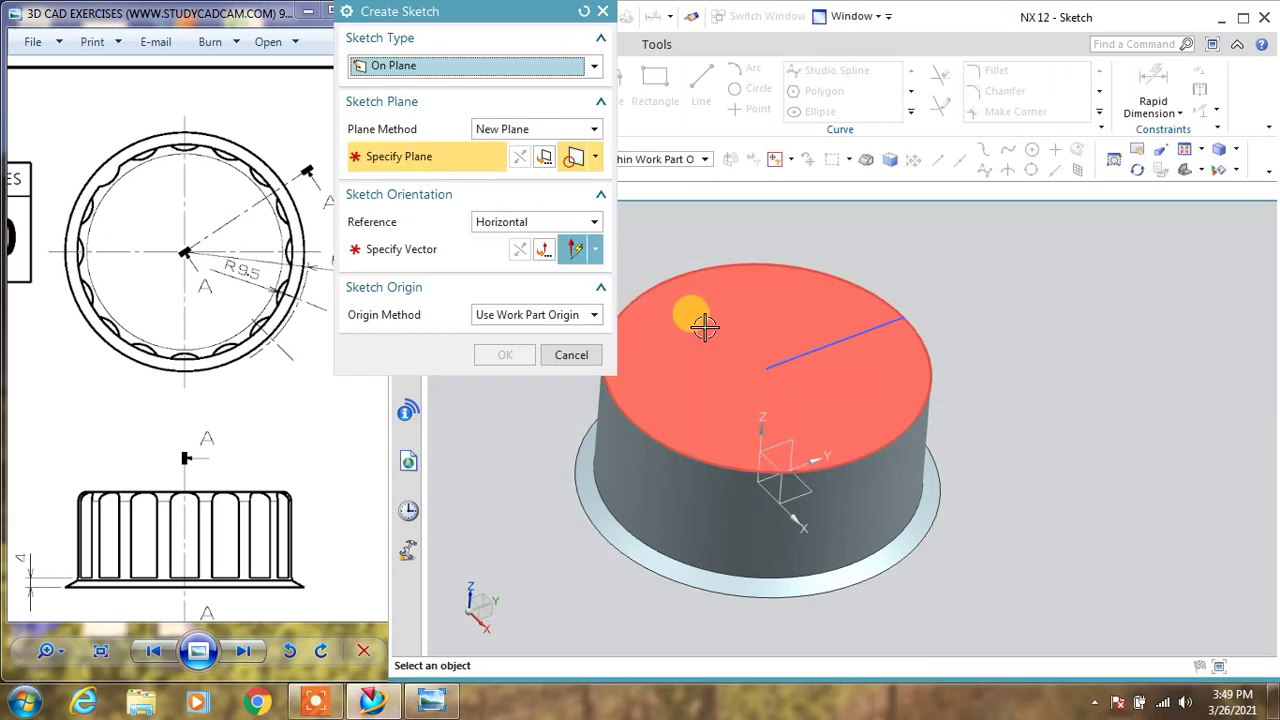
pyautogui.click(700, 320)
pyautogui.click(897, 404)
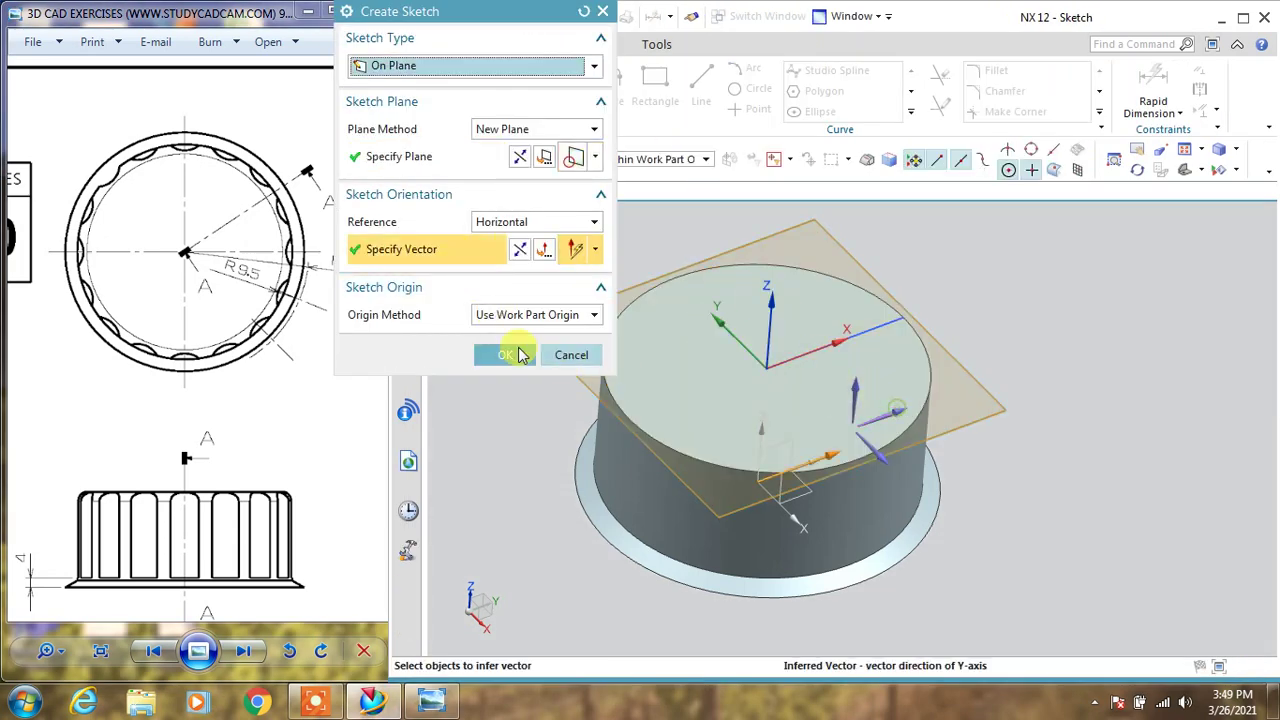
pyautogui.click(503, 355)
pyautogui.scroll(1, 1083, 420)
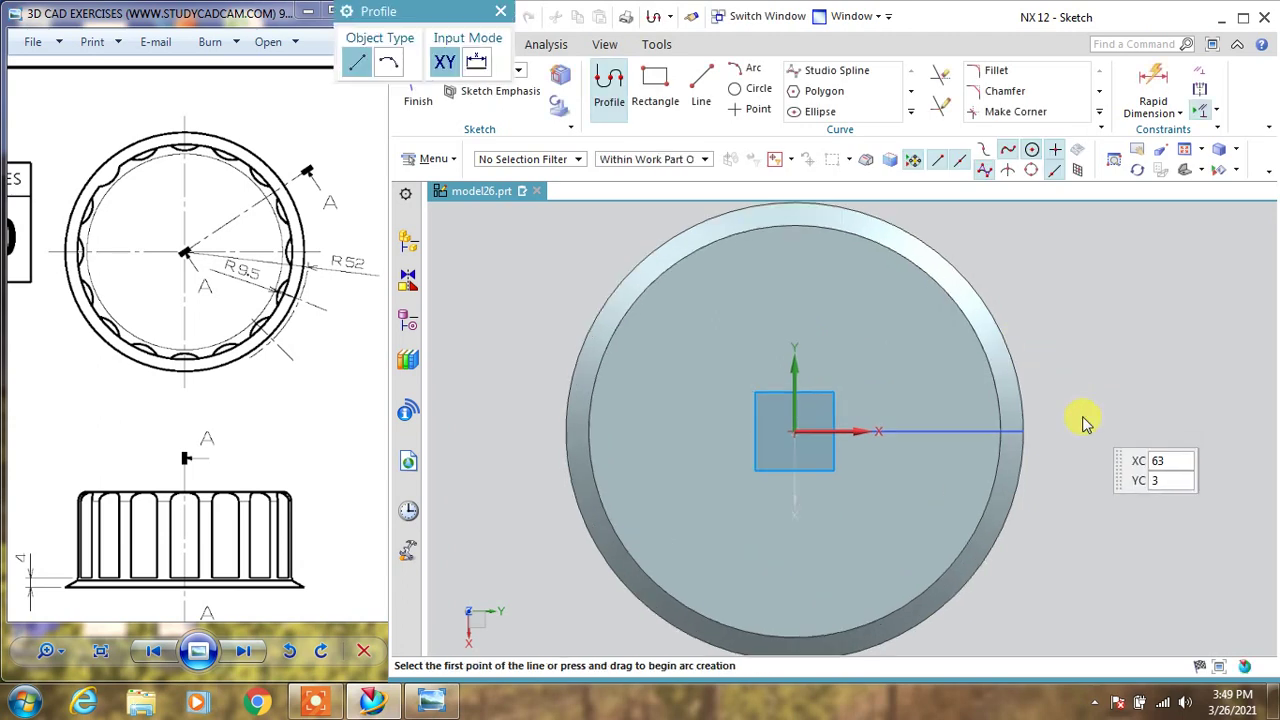
pyautogui.scroll(1, 1083, 420)
# Step: Draw a circle centred on the radial line's outer end, reaching the rim
pyautogui.click(752, 89)
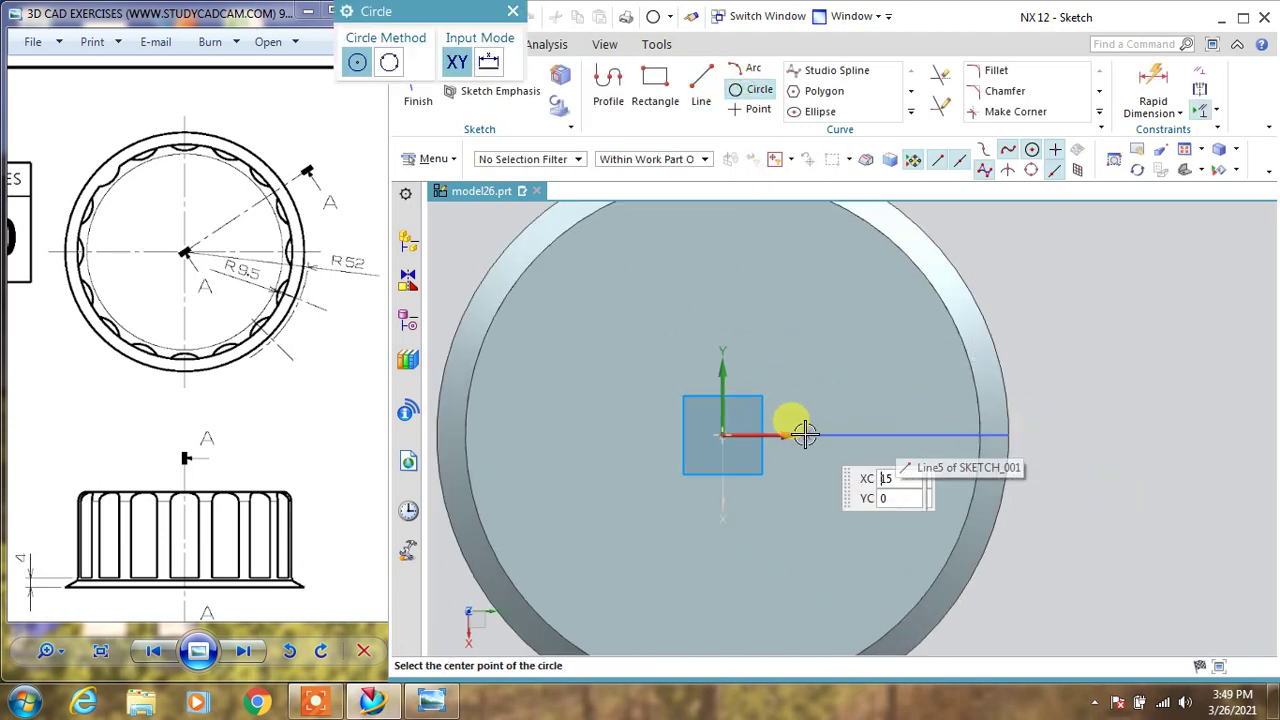
pyautogui.click(1041, 433)
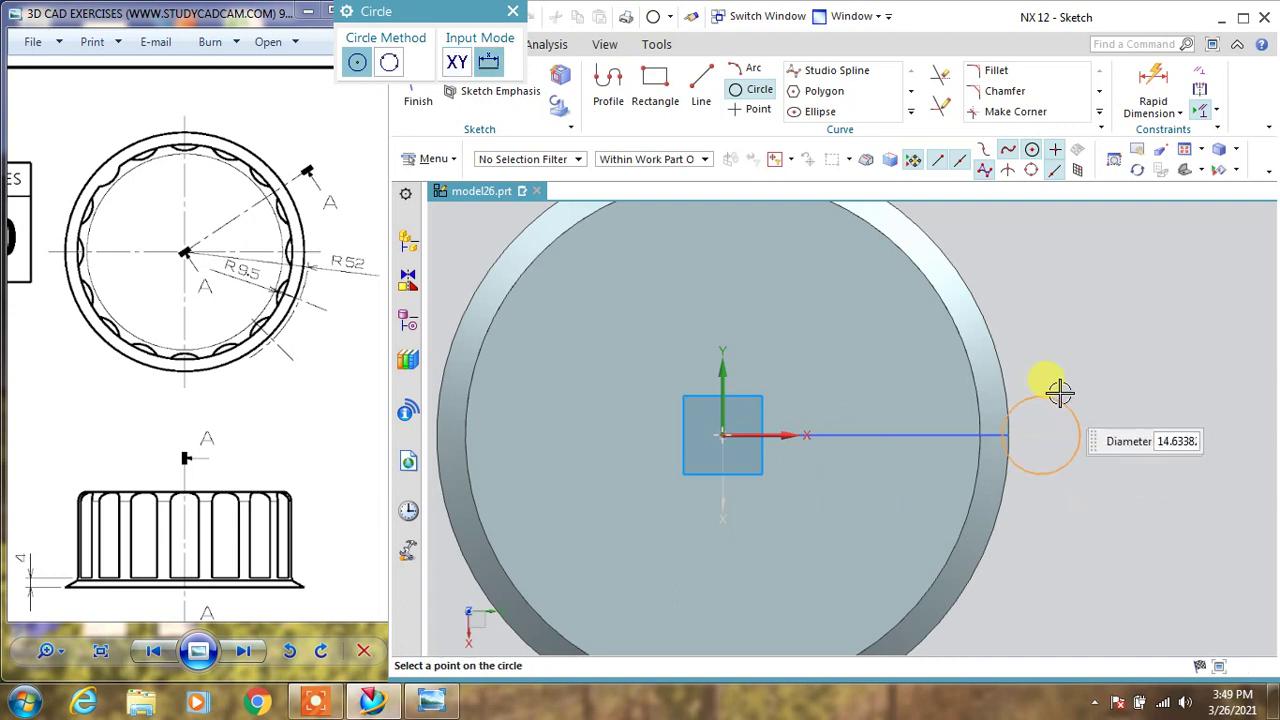
pyautogui.click(1078, 371)
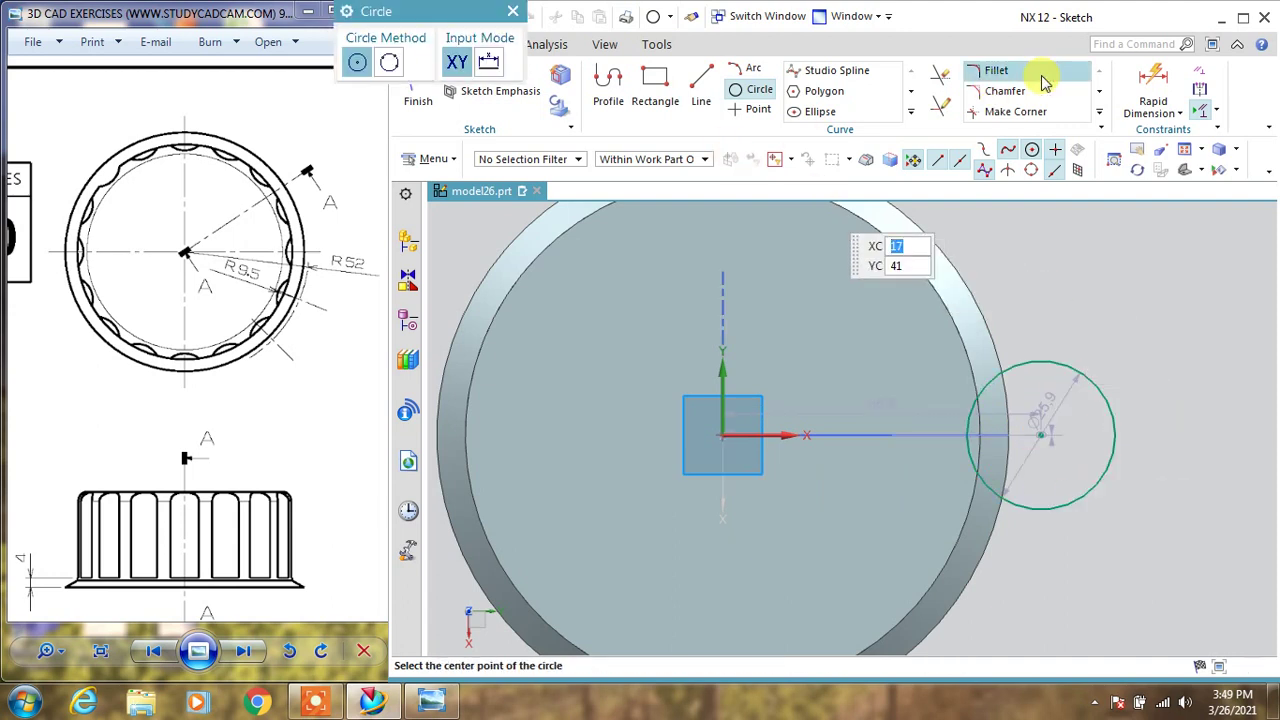
pyautogui.press('Escape')
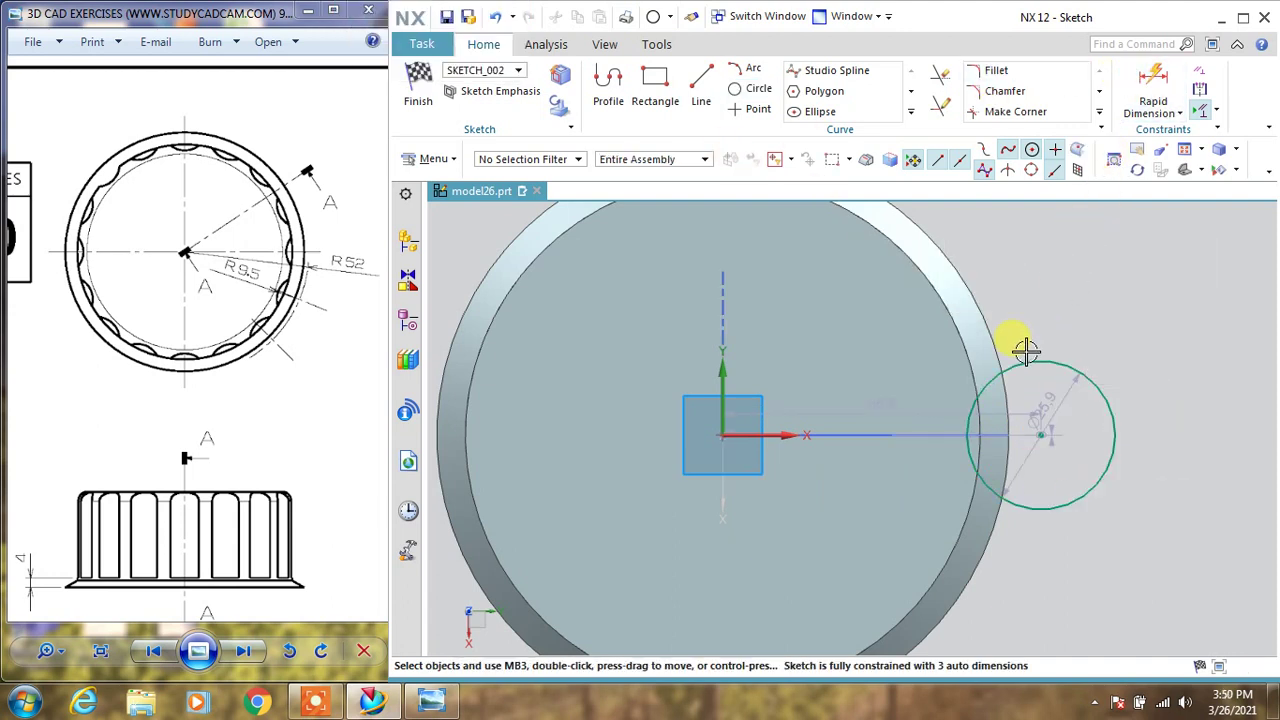
# Step: Dimension the circle with its centre 52 mm from the origin and a 19 mm diameter
pyautogui.doubleClick(885, 416)
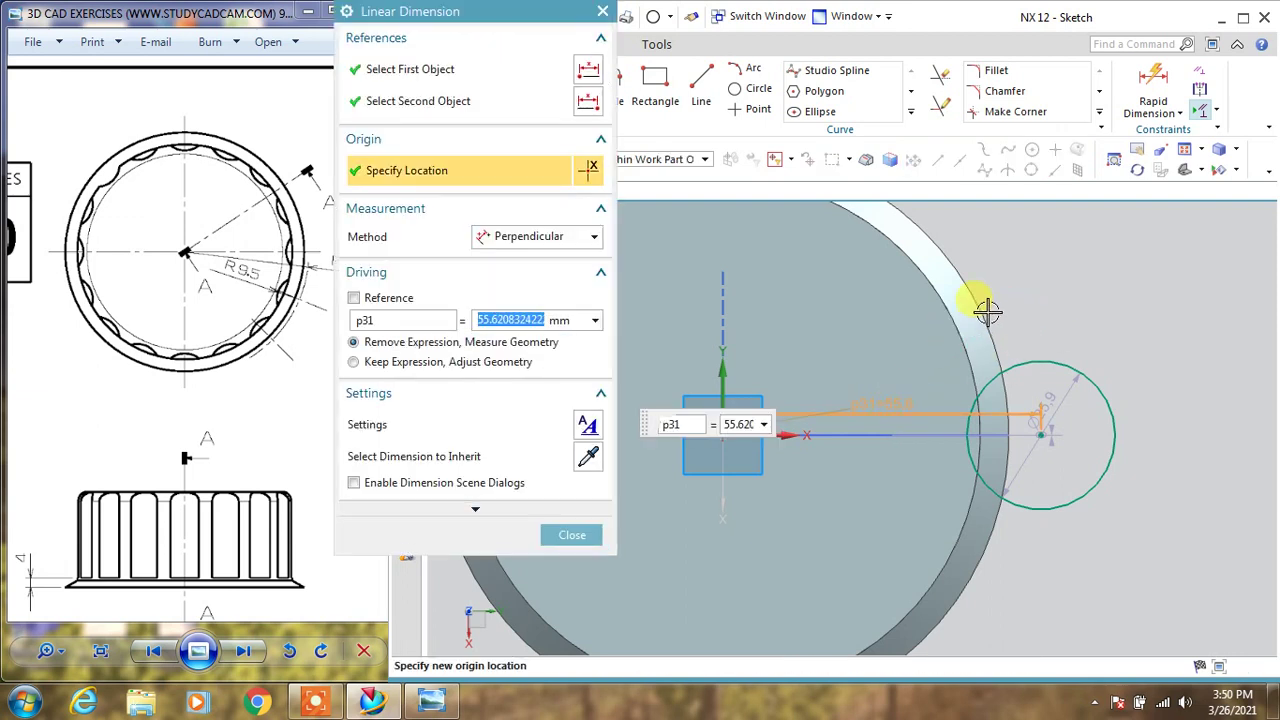
pyautogui.write('52')
pyautogui.press('Return')
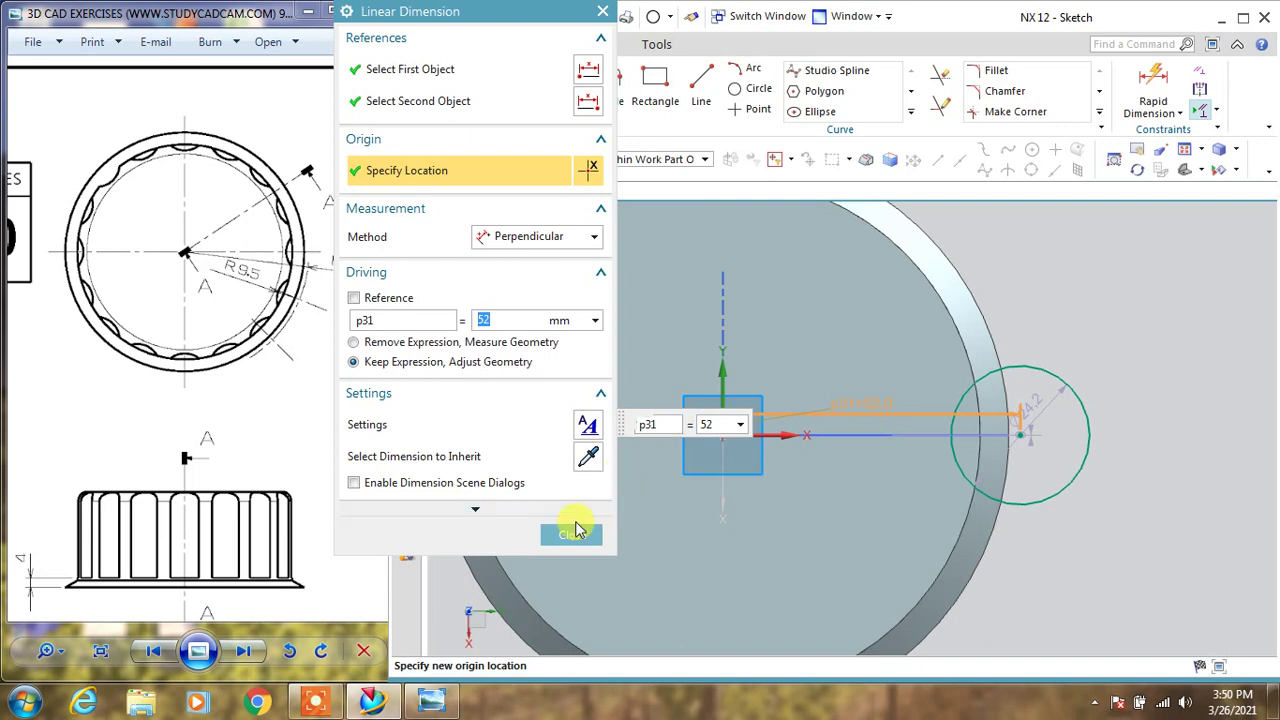
pyautogui.click(1044, 397)
pyautogui.write('19')
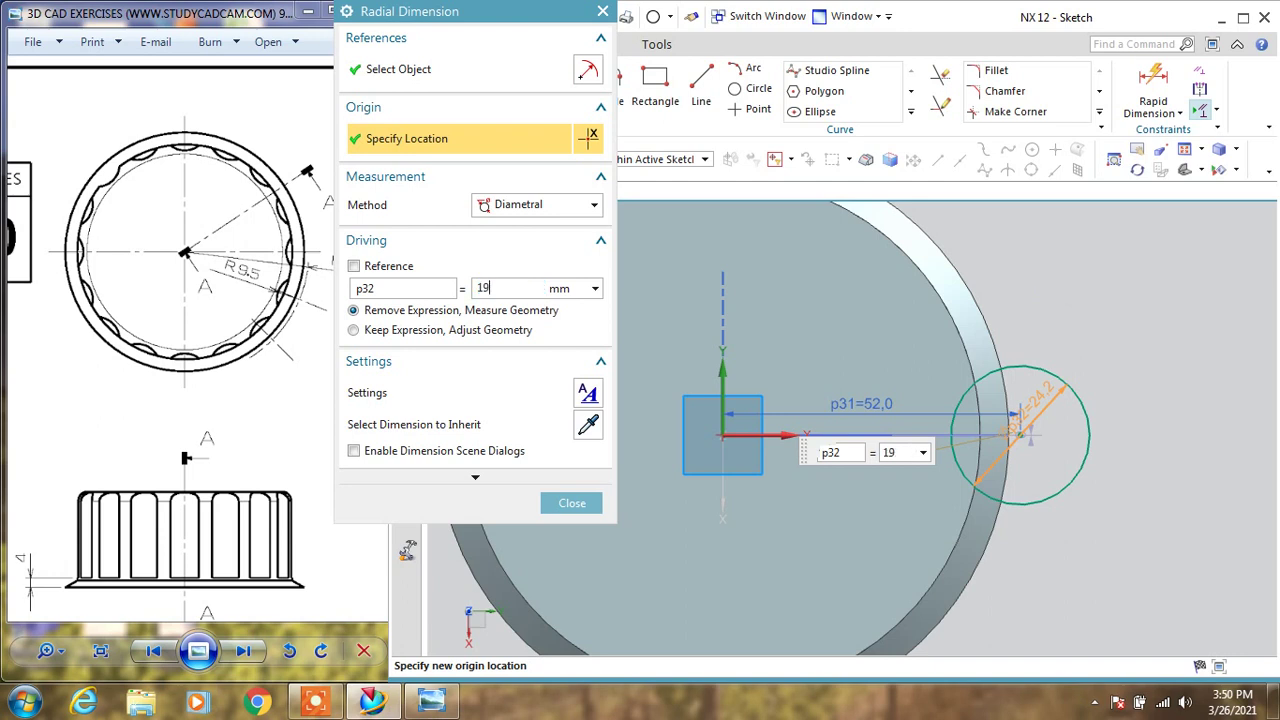
pyautogui.press('Return')
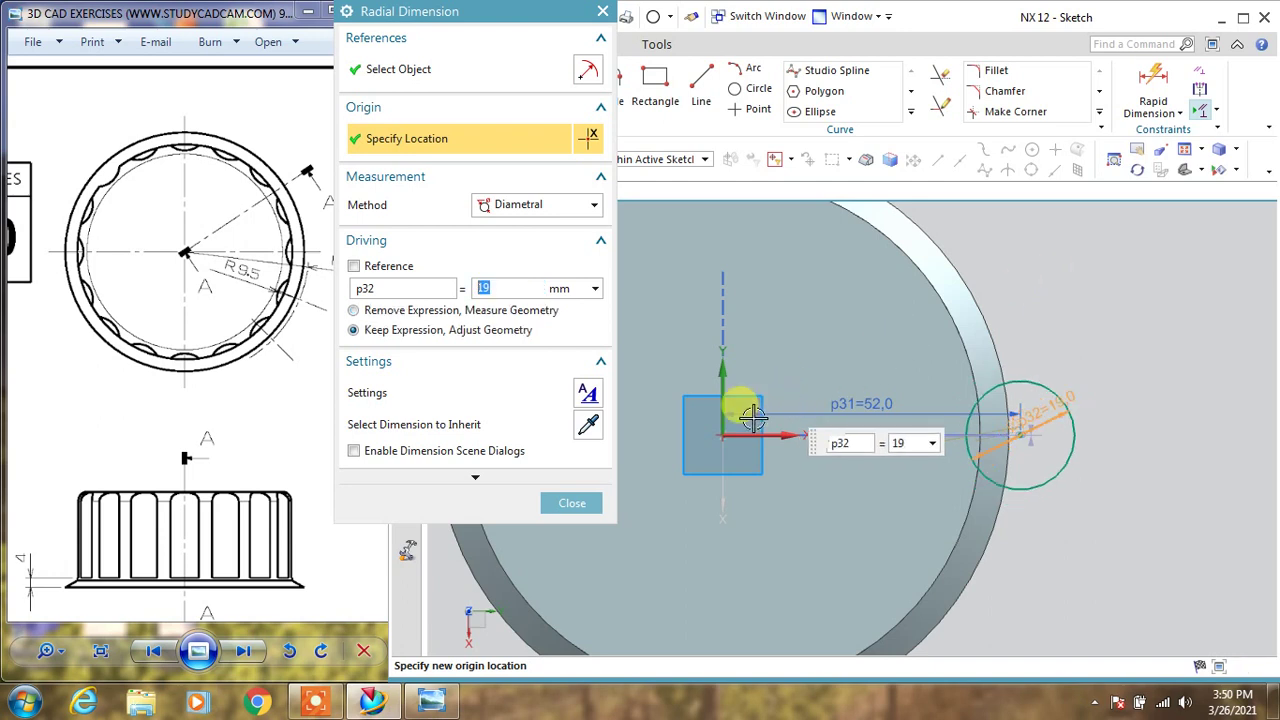
pyautogui.click(562, 508)
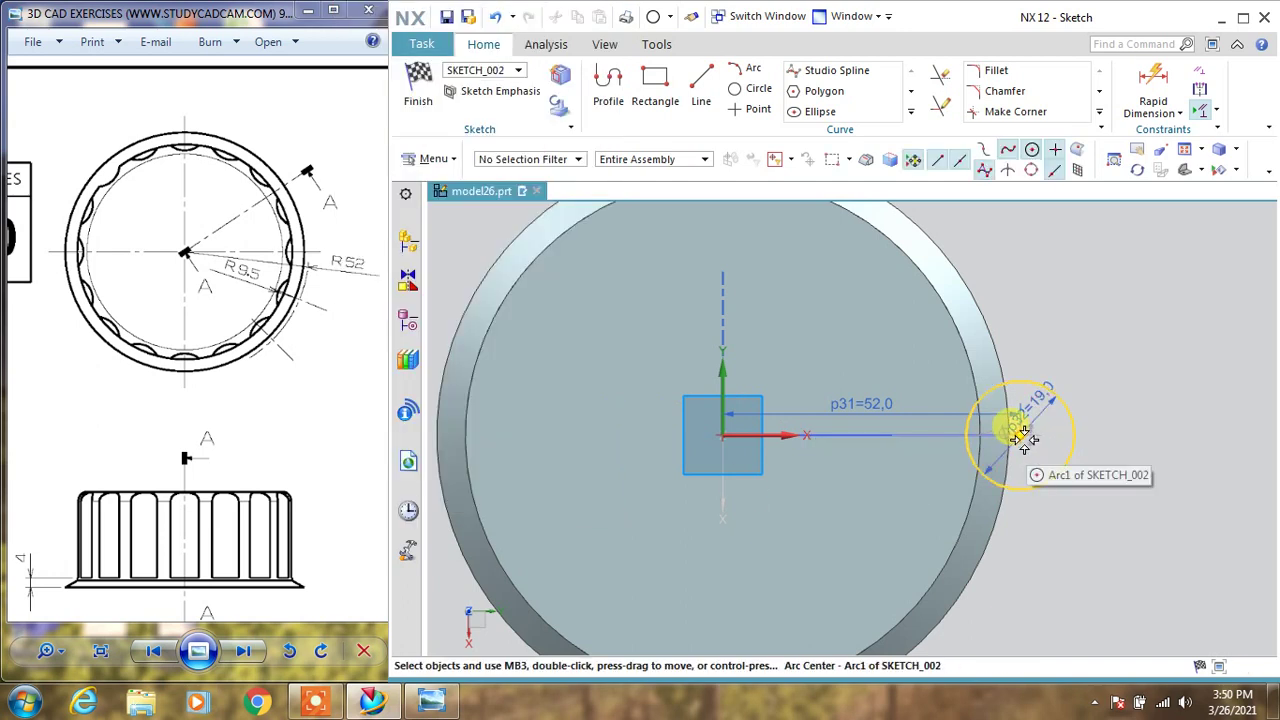
# Step: Constrain the circle centre to the horizontal axis and finish the sketch
pyautogui.click(762, 432)
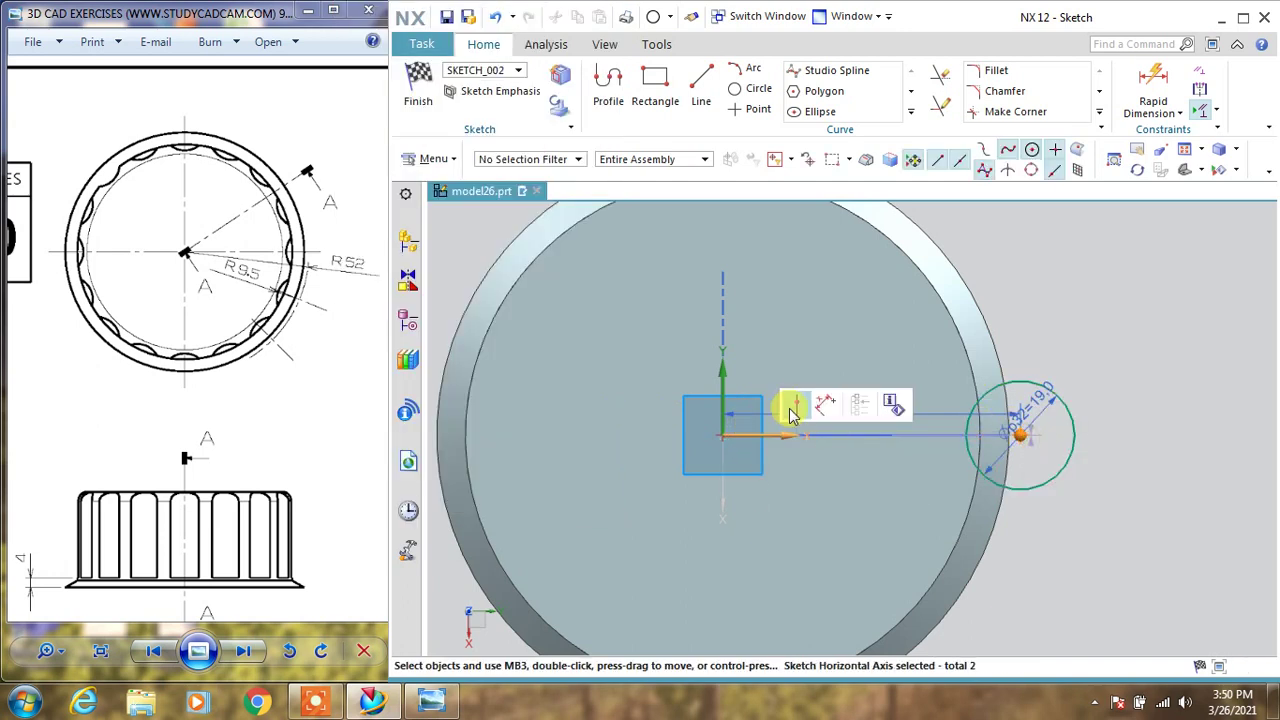
pyautogui.click(789, 404)
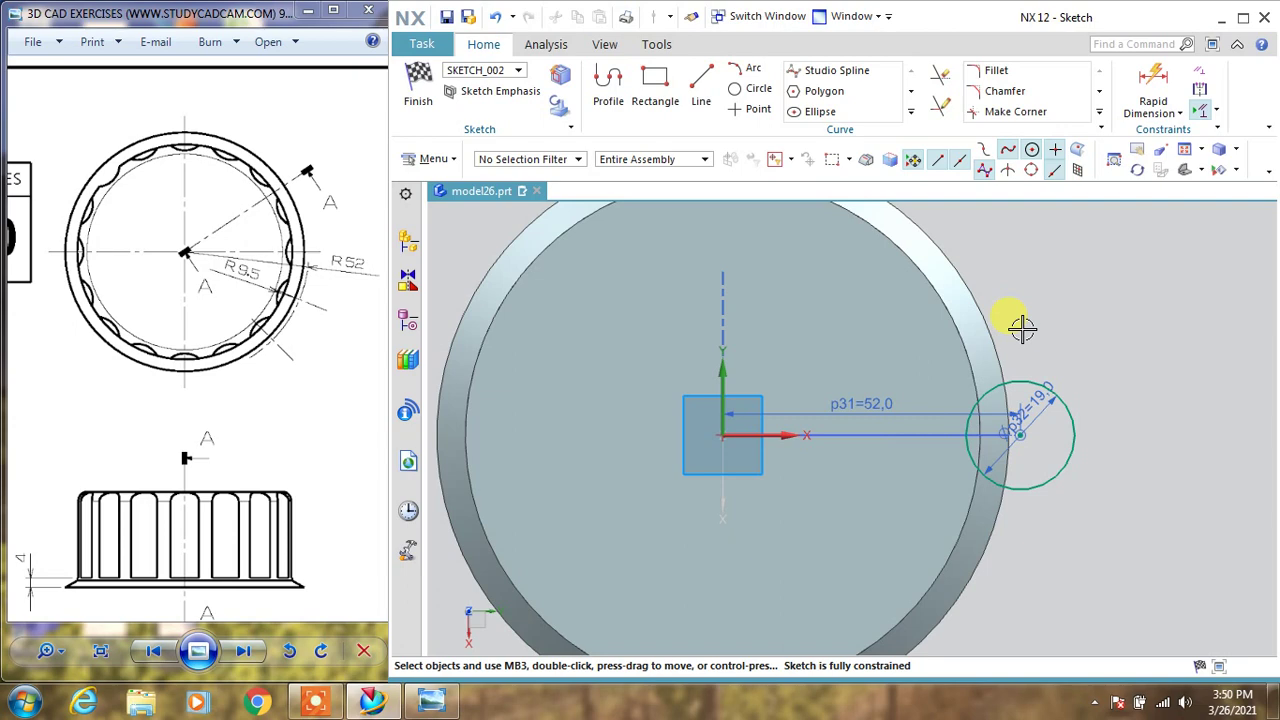
pyautogui.click(418, 88)
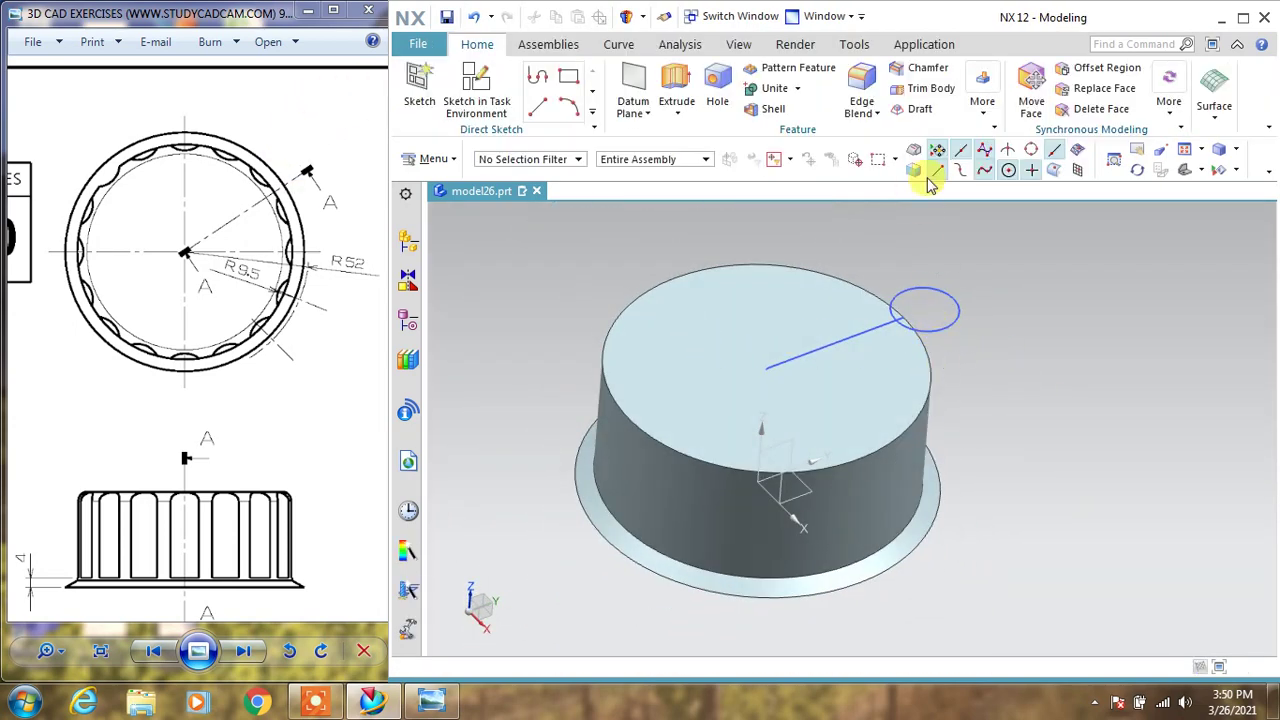
# Step: Blend the cap's top outer circular edge with a 4 mm radius, checked against the reference drawing
pyautogui.click(861, 88)
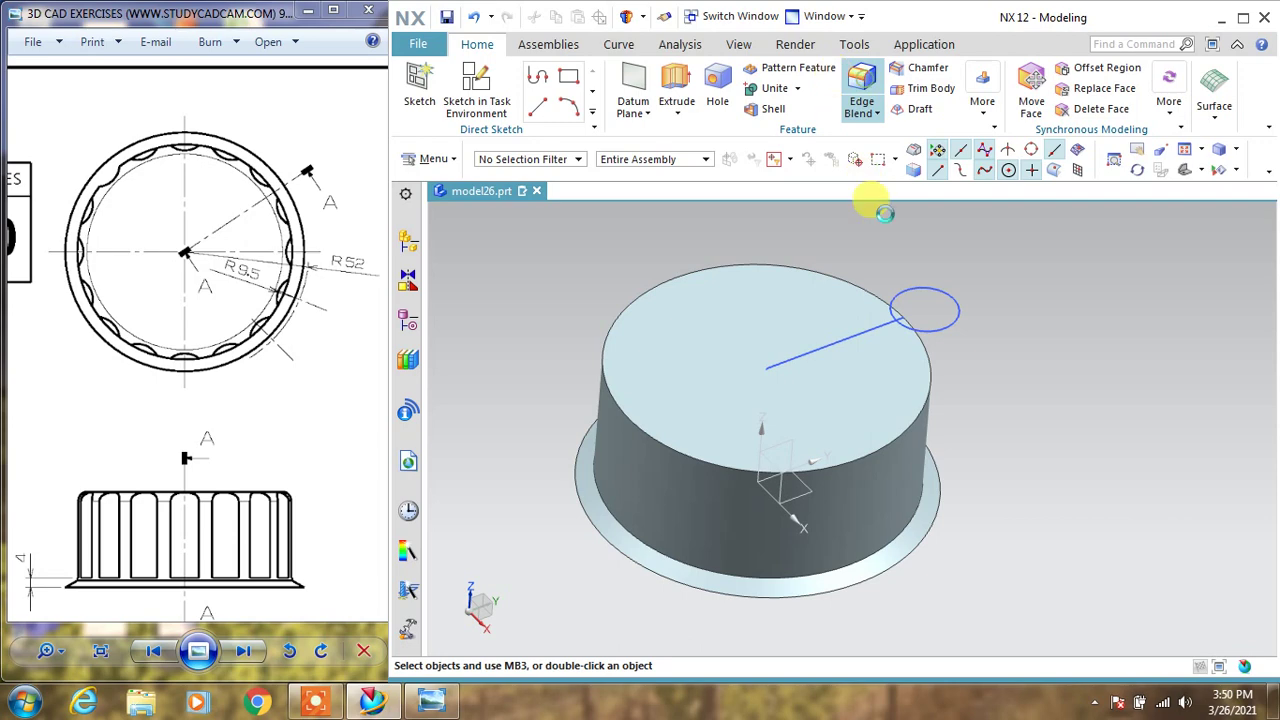
pyautogui.click(916, 340)
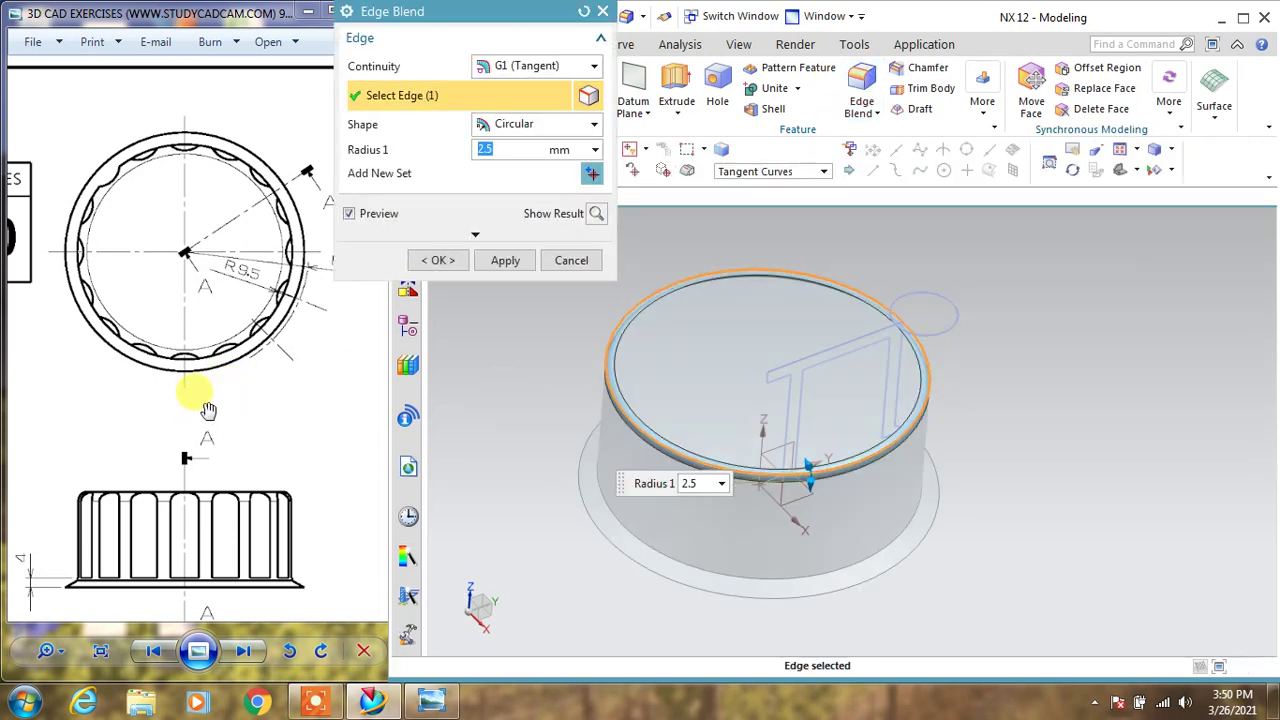
pyautogui.click(320, 378)
pyautogui.scroll(2, 229, 430)
pyautogui.moveTo(263, 360); pyautogui.dragTo(227, 360)
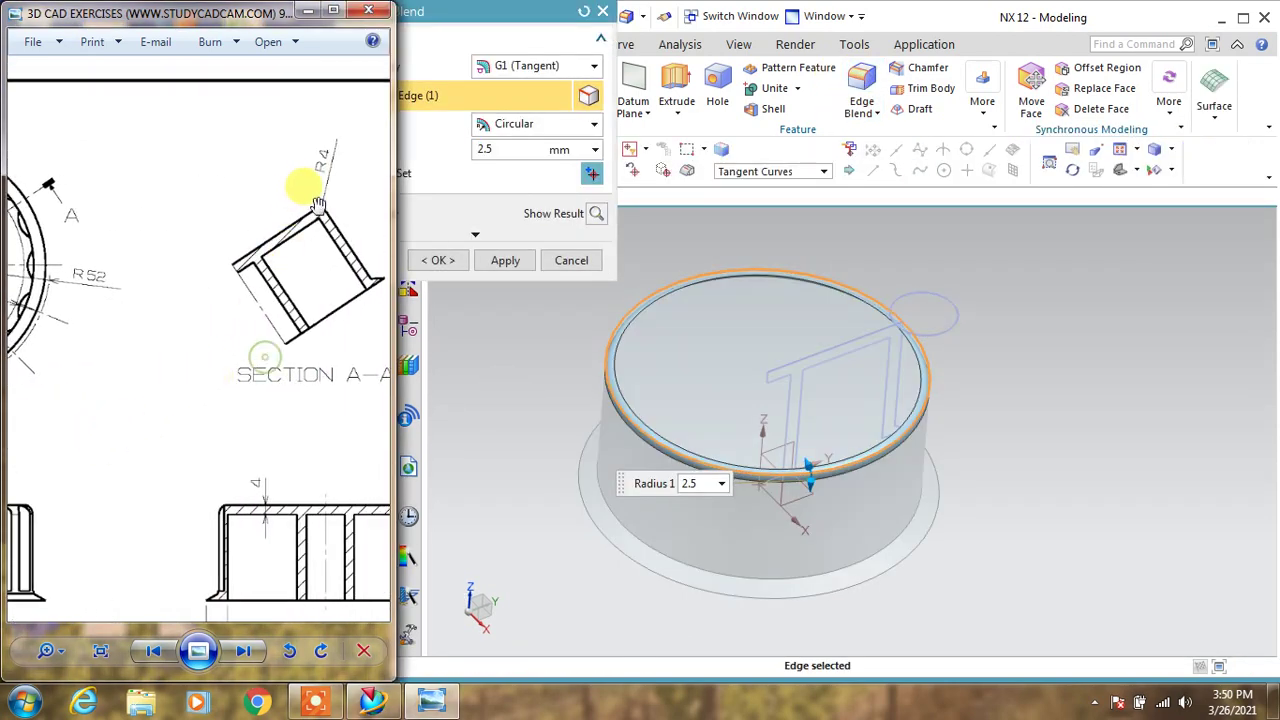
pyautogui.click(498, 152)
pyautogui.write('4')
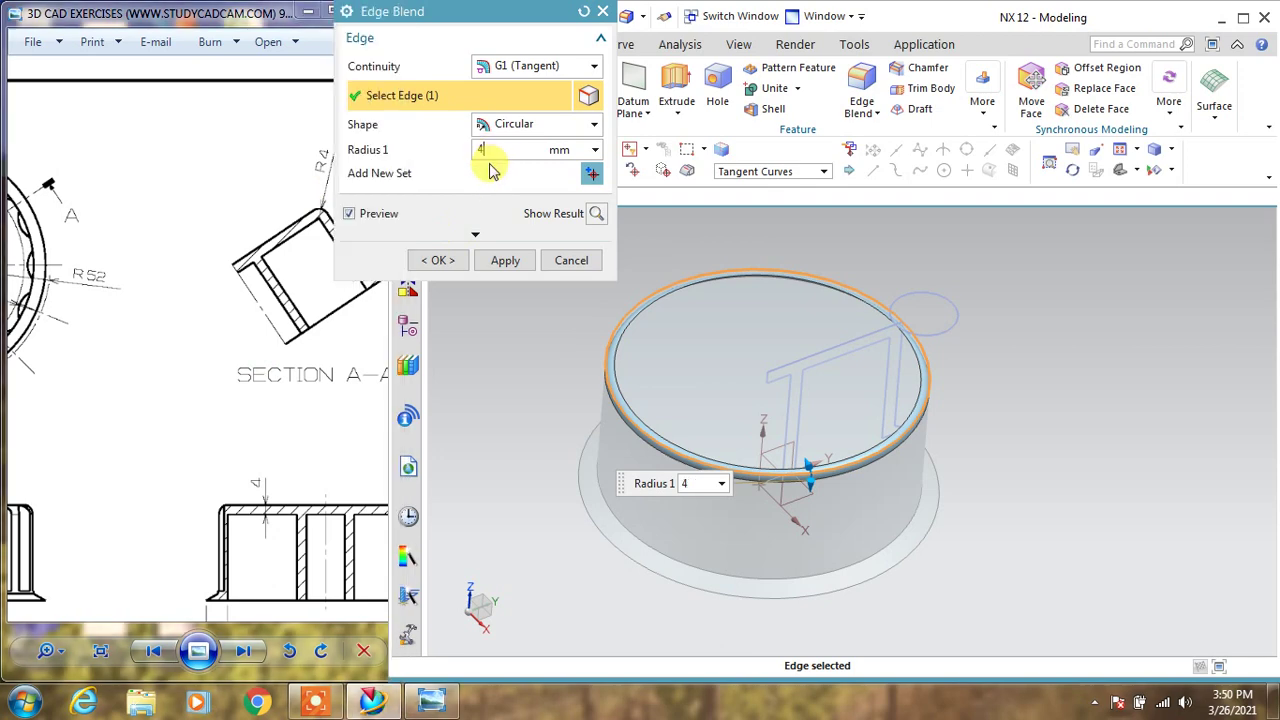
pyautogui.click(440, 262)
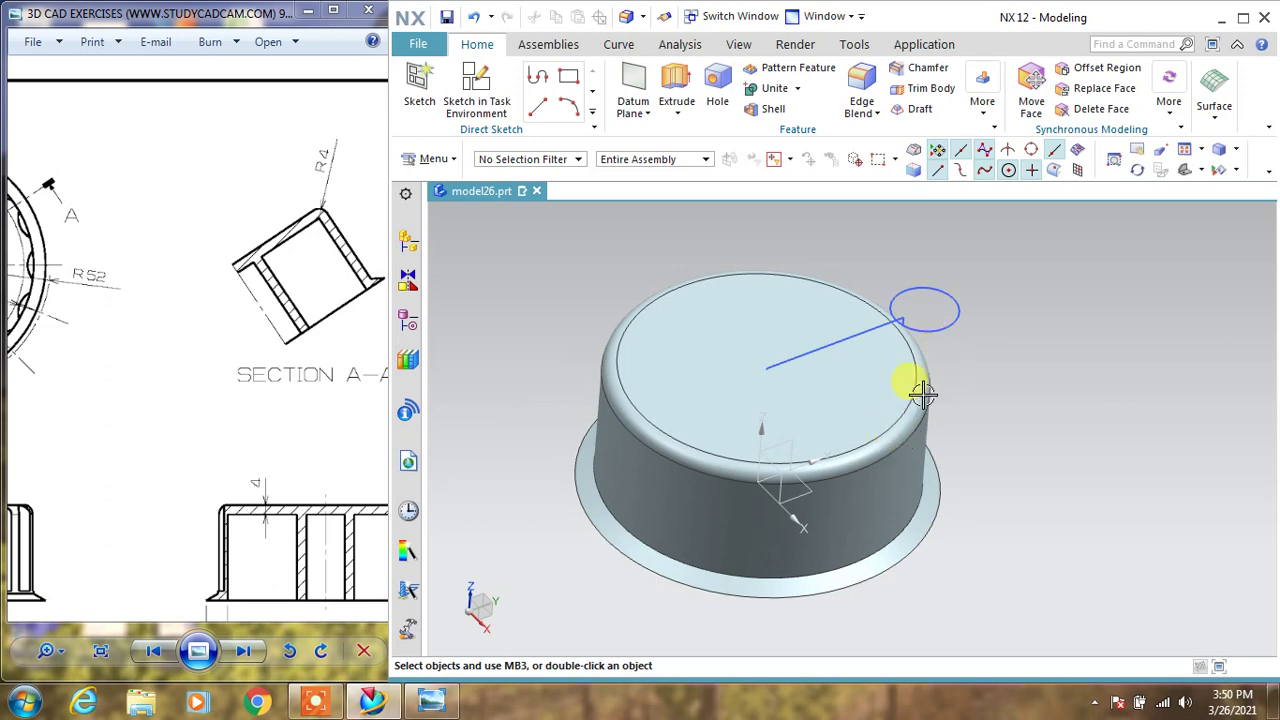
# Step: Extrude the 19 mm circle downward 36 mm, subtracting it from the cap to cut a flute
pyautogui.moveTo(922, 395); pyautogui.dragTo(977, 423, button='middle')
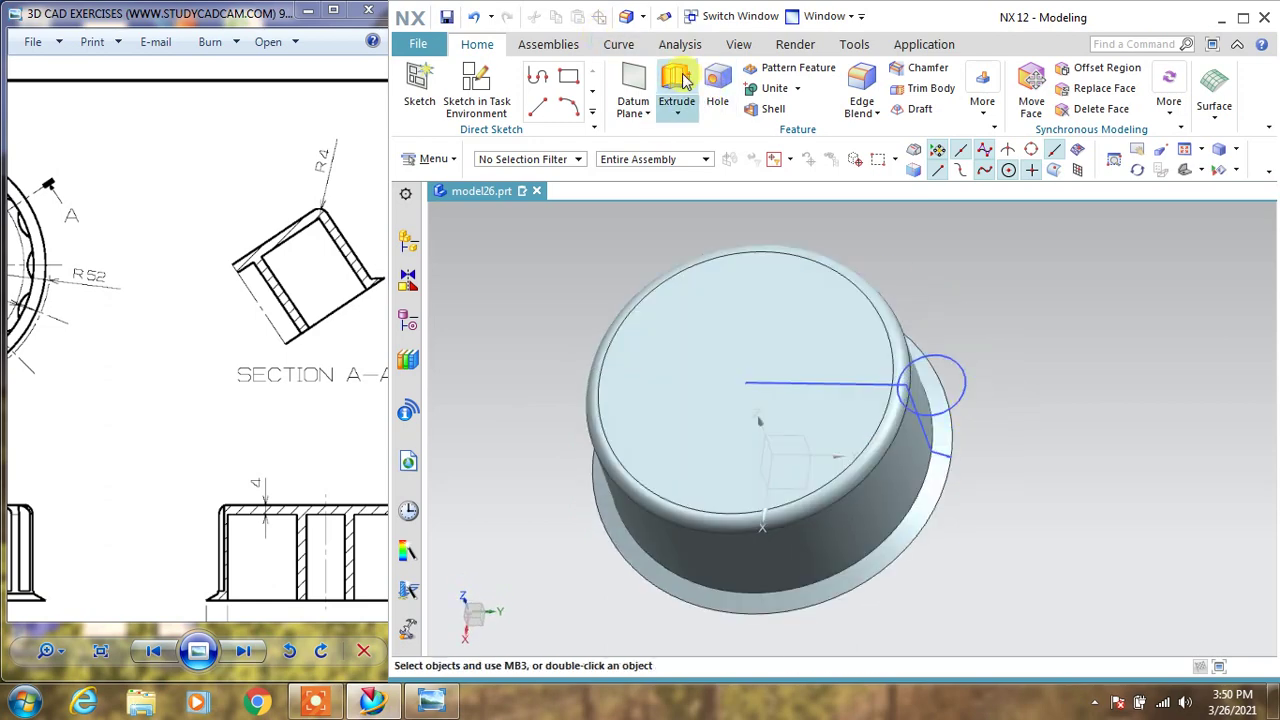
pyautogui.click(684, 82)
pyautogui.click(995, 350)
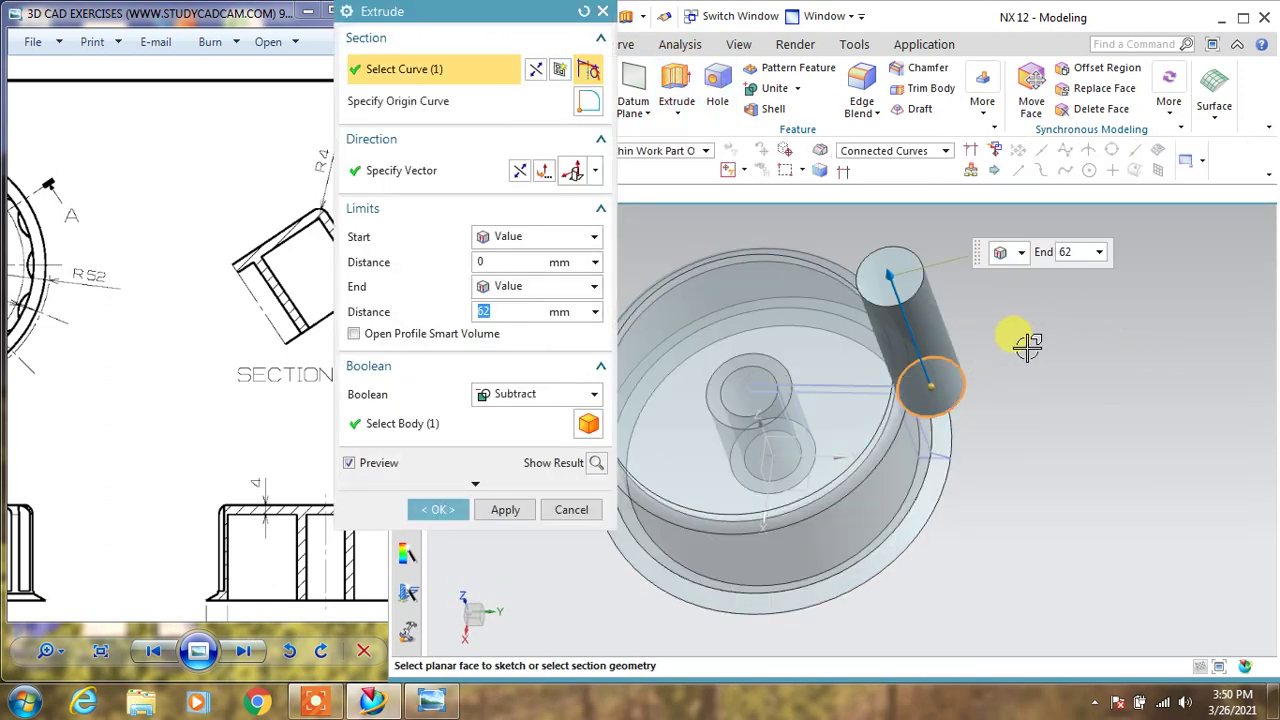
pyautogui.click(521, 170)
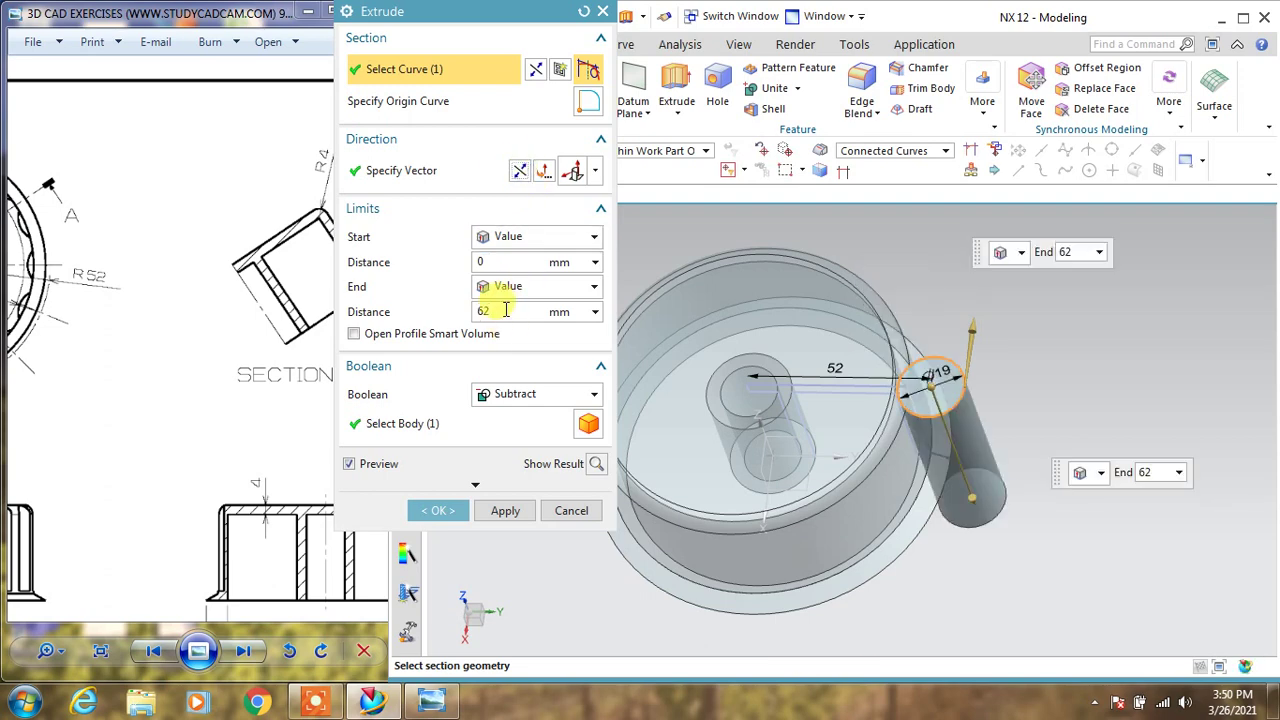
pyautogui.doubleClick(505, 310)
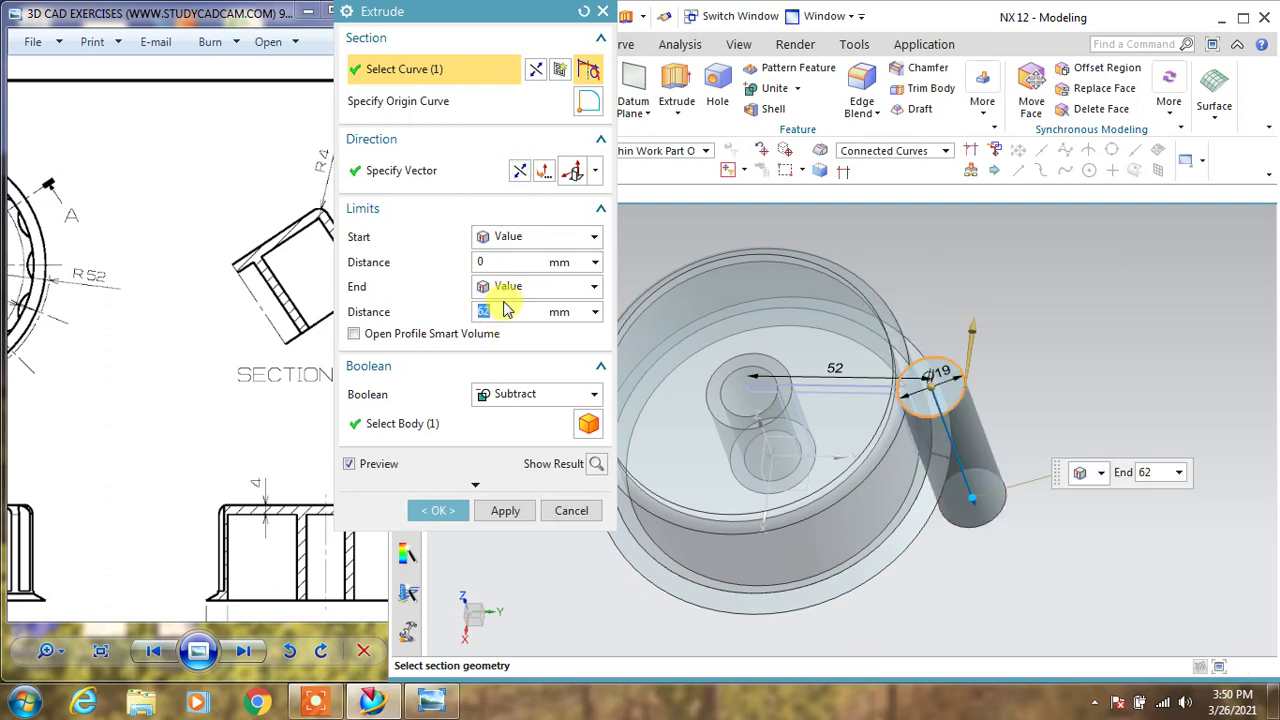
pyautogui.write('36')
pyautogui.press('Return')
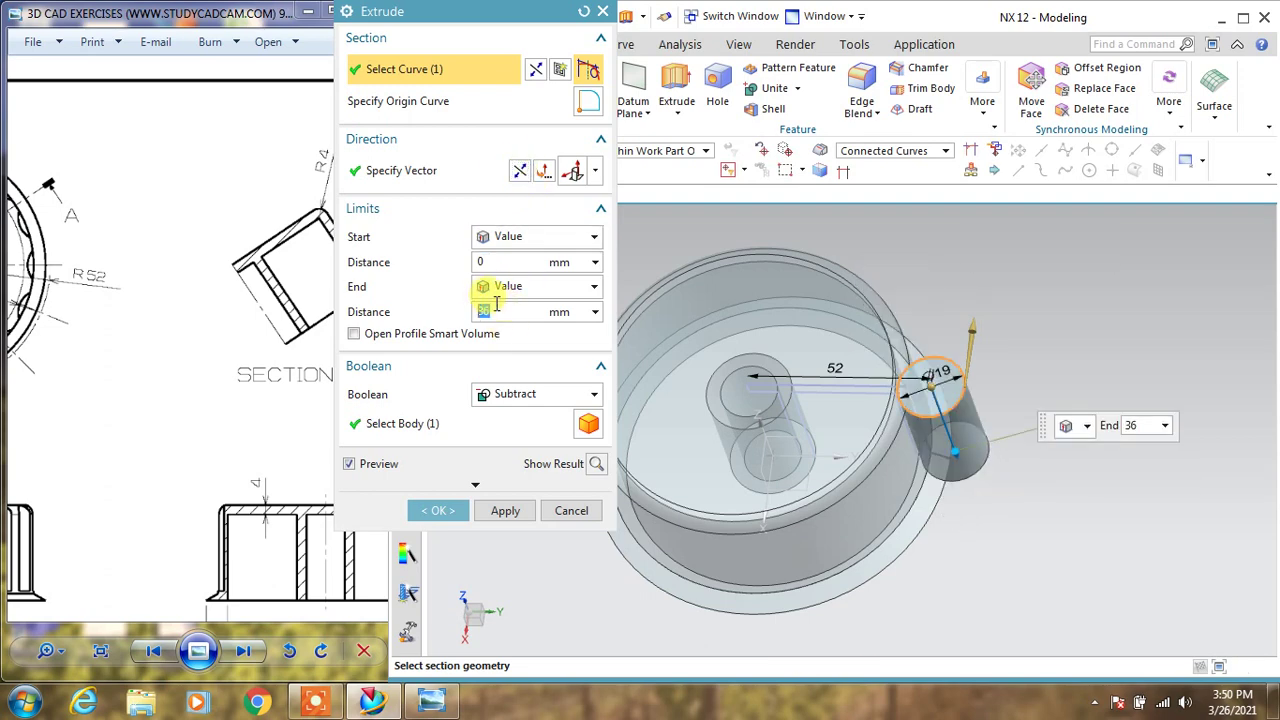
pyautogui.click(437, 510)
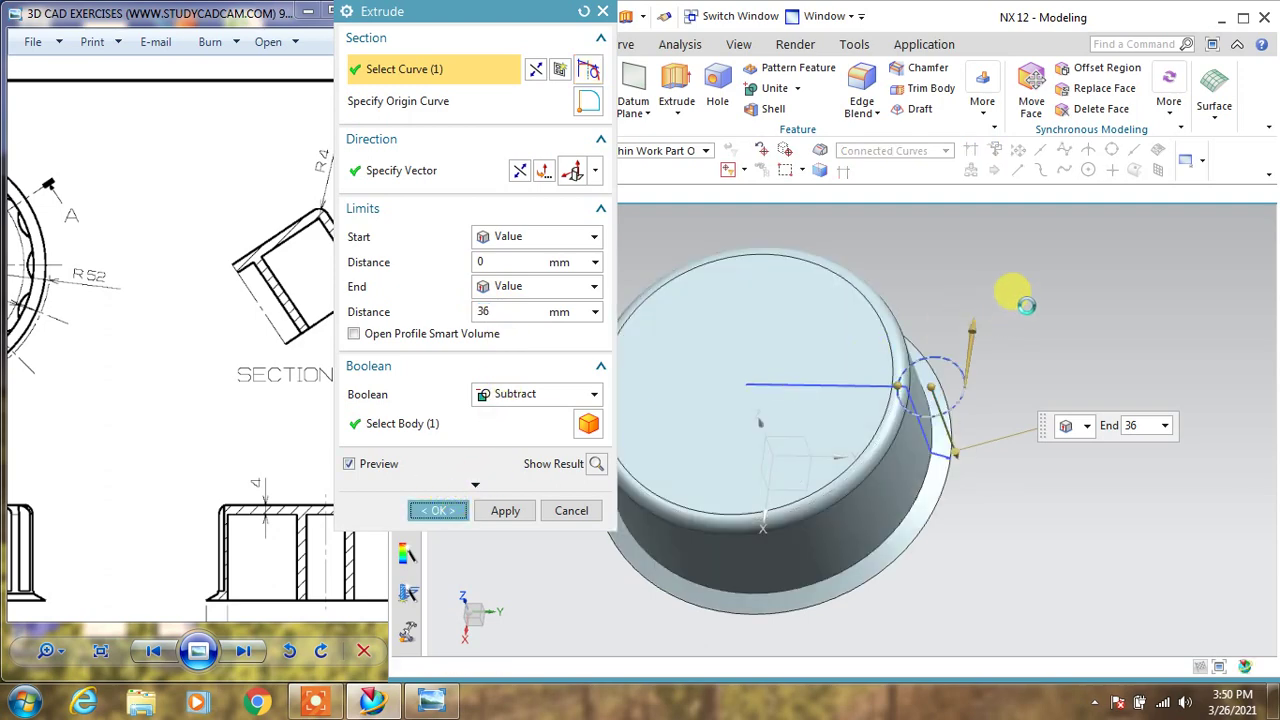
pyautogui.moveTo(1034, 289)
pyautogui.mouseDown(button='middle')
pyautogui.moveTo(1013, 275)
pyautogui.moveTo(938, 388)
pyautogui.mouseUp(button='middle')
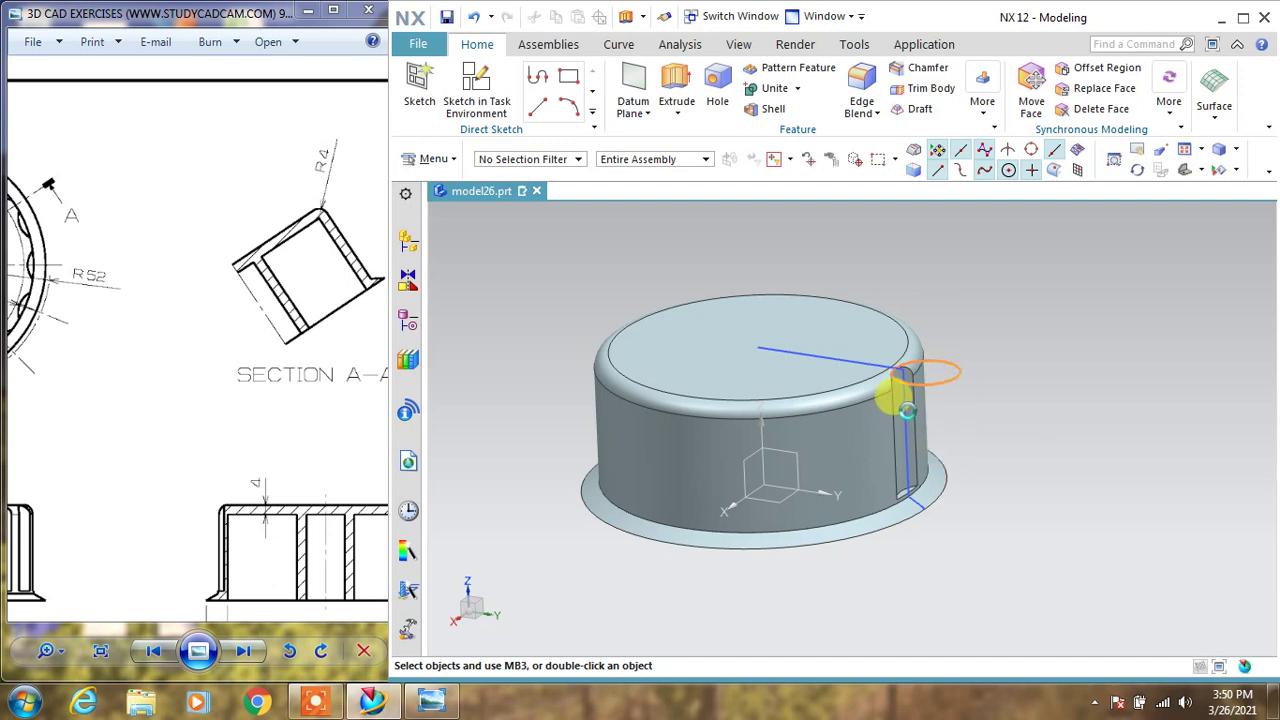
# Step: Circularly pattern the flute cut about the Z axis: 16 copies over 360°
pyautogui.moveTo(1006, 380); pyautogui.dragTo(994, 374, button='middle')
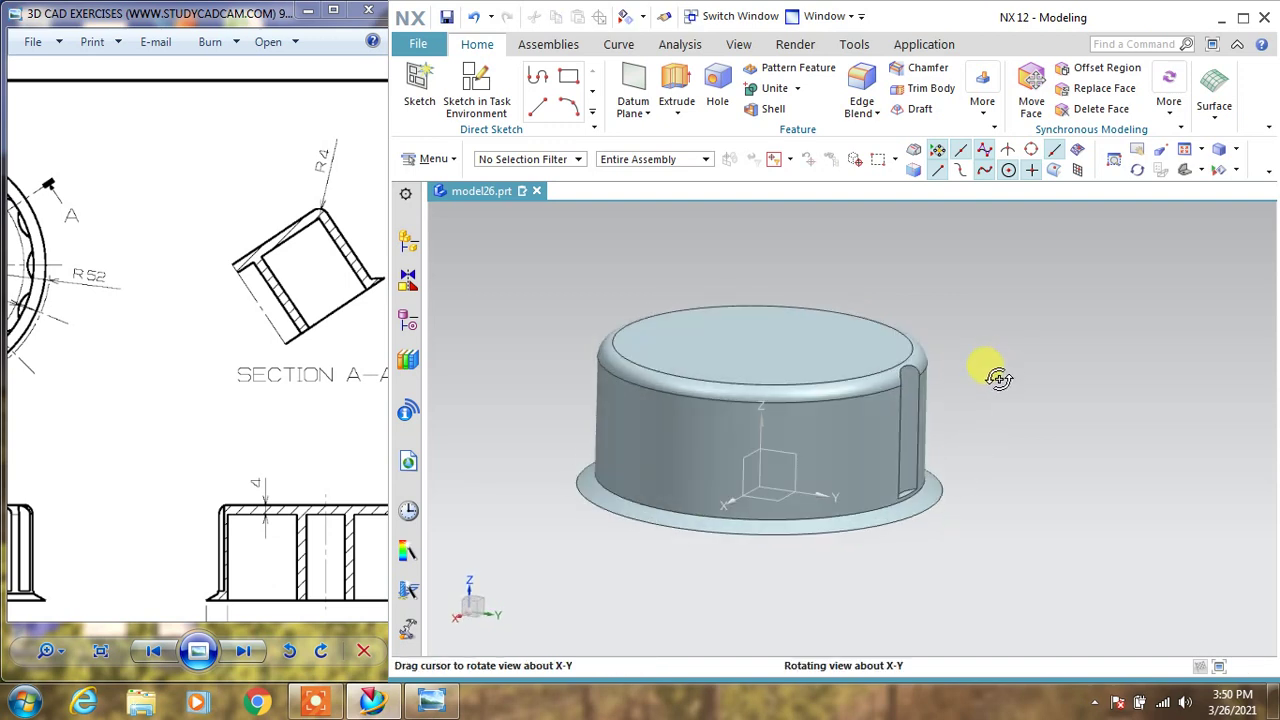
pyautogui.click(370, 380)
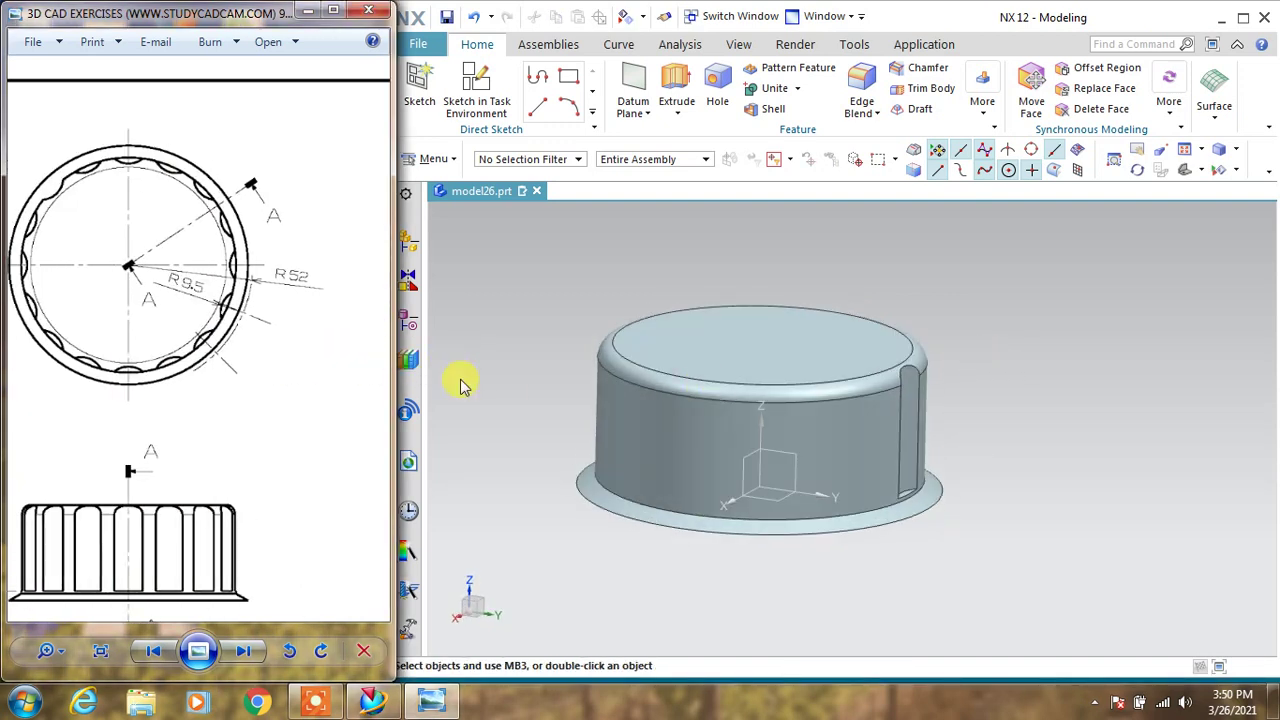
pyautogui.click(800, 68)
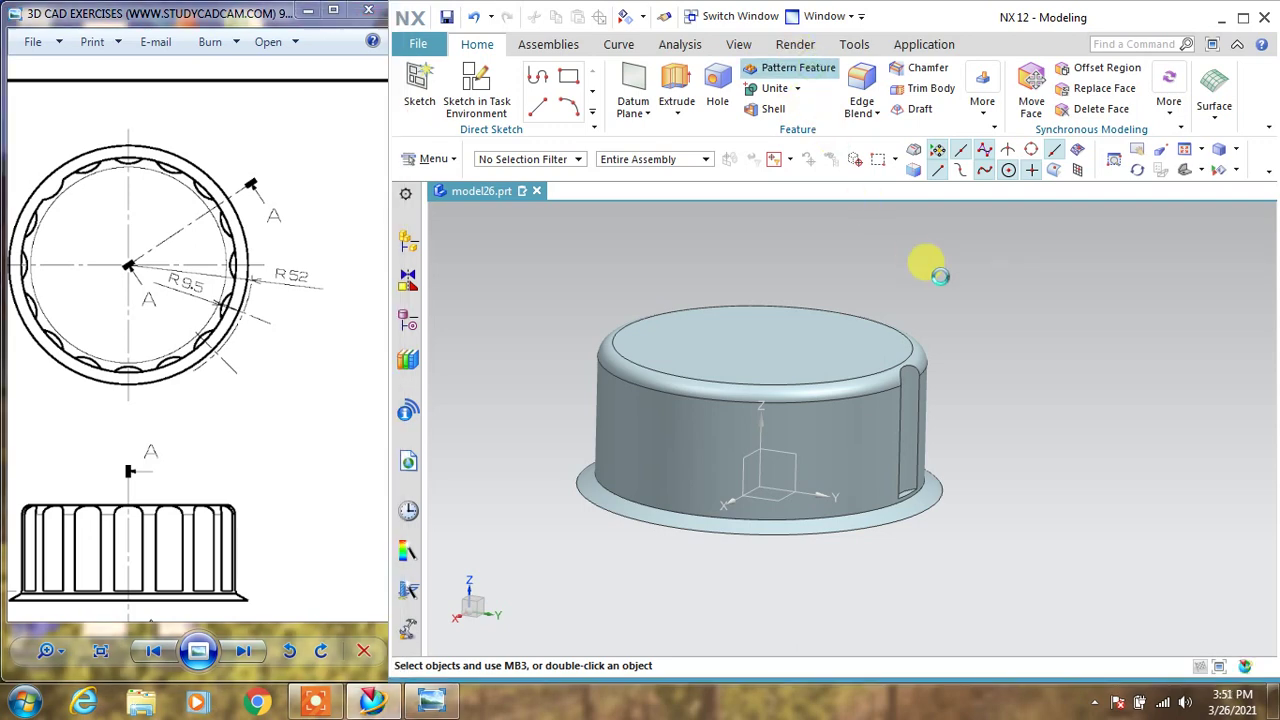
pyautogui.click(908, 372)
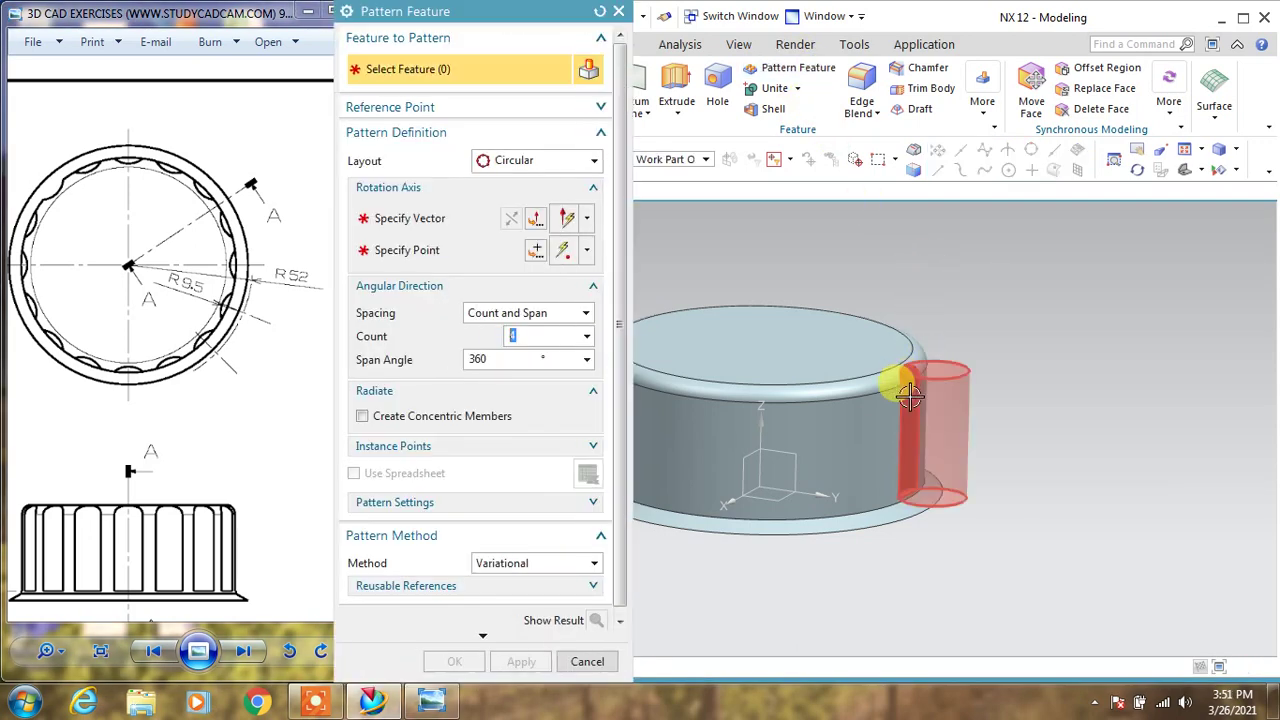
pyautogui.click(425, 218)
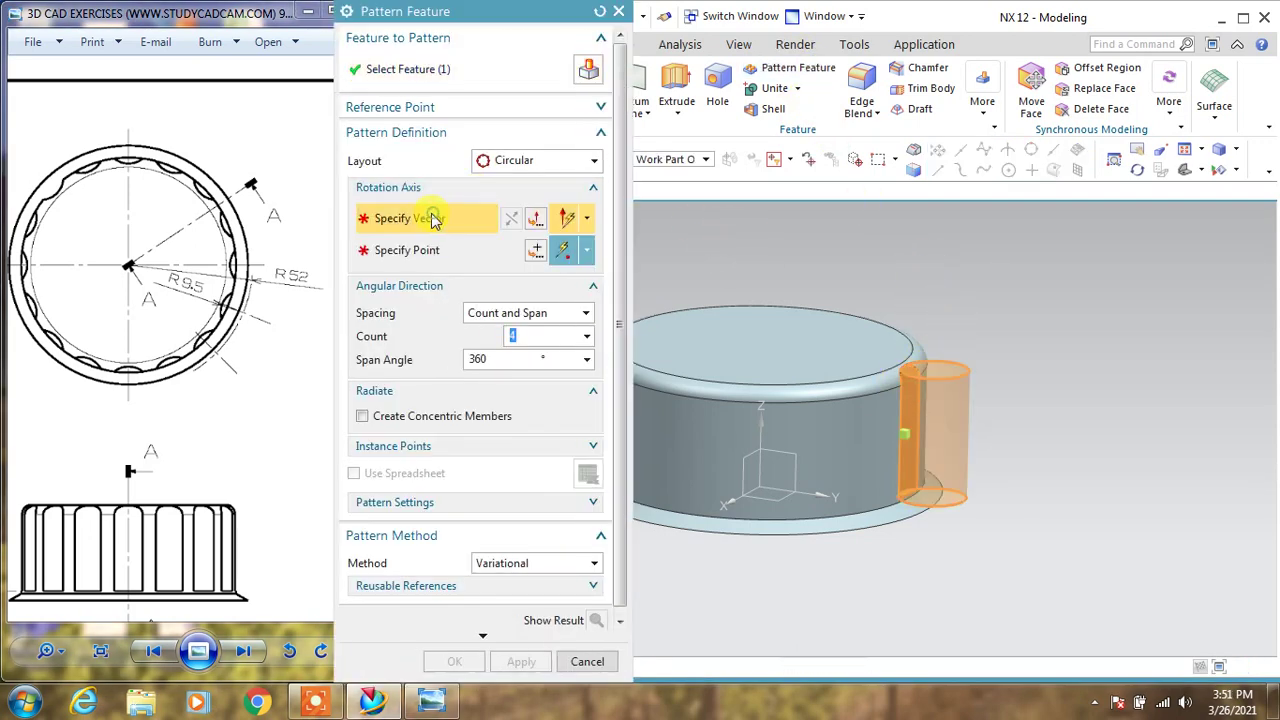
pyautogui.click(758, 425)
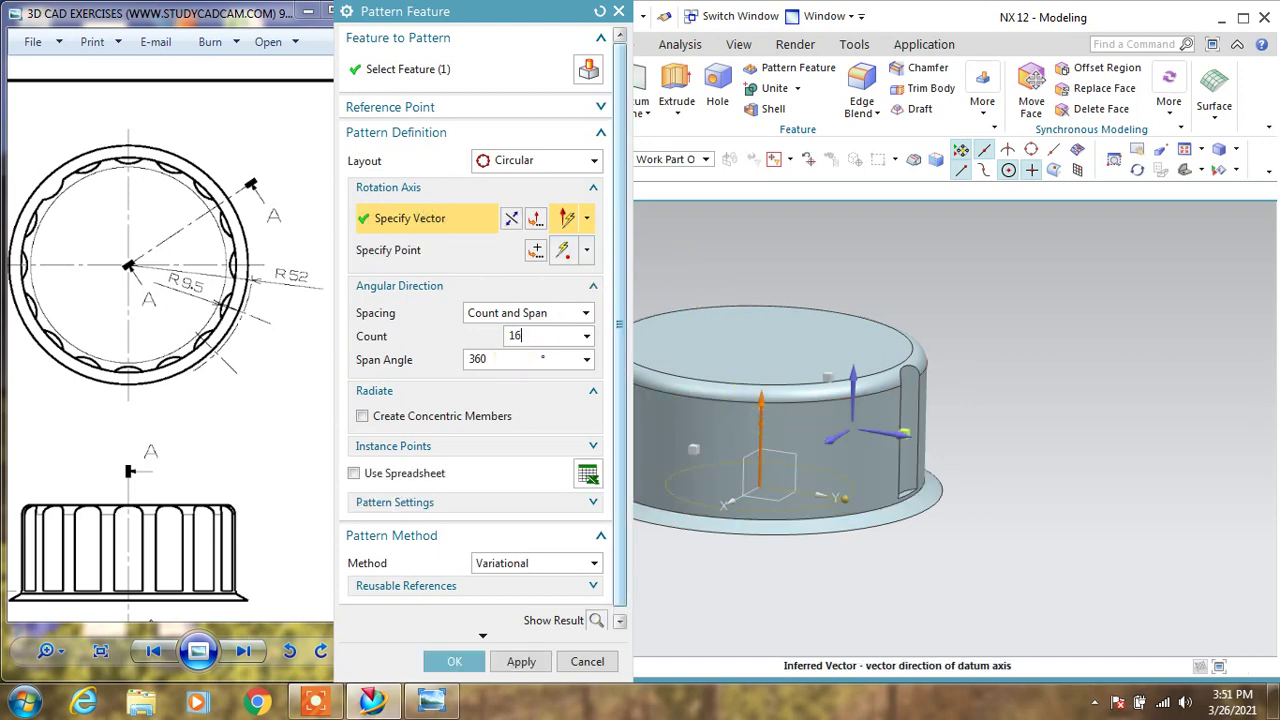
pyautogui.click(480, 667)
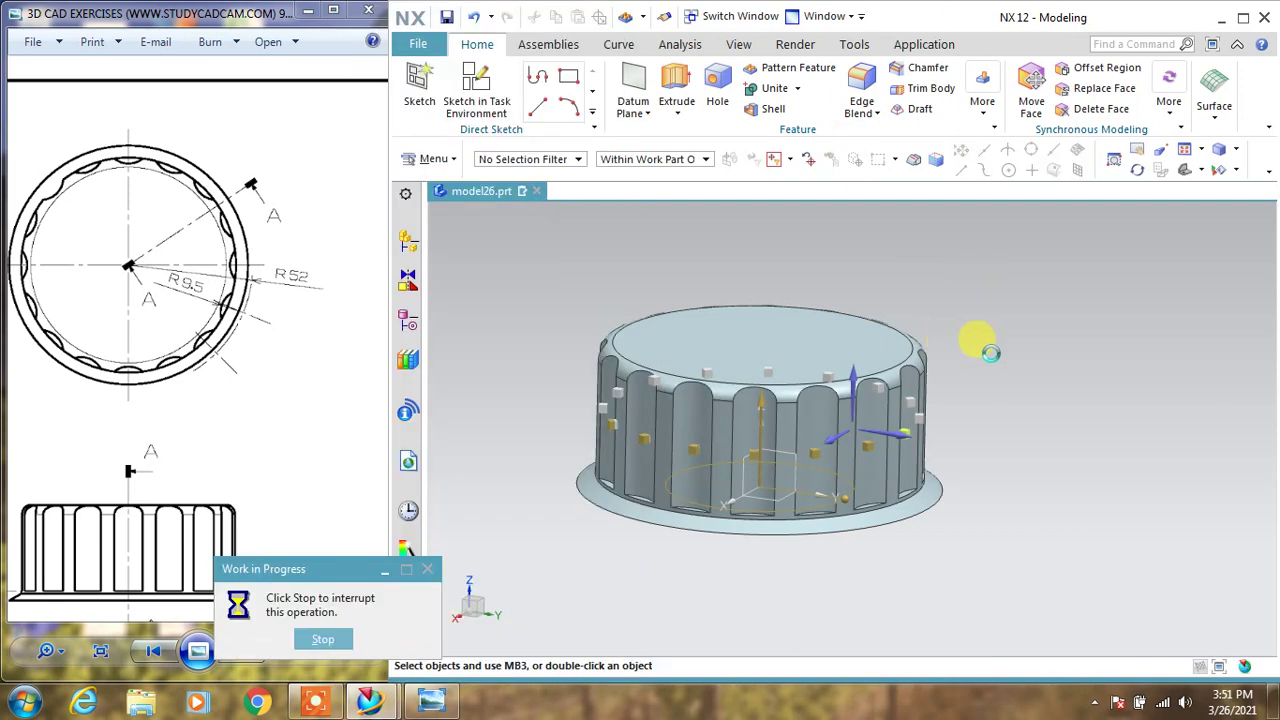
# Step: Orbit the cap to check its top and hollow underside, comparing against the reference drawing's views
pyautogui.moveTo(990, 351); pyautogui.dragTo(935, 417, button='middle')
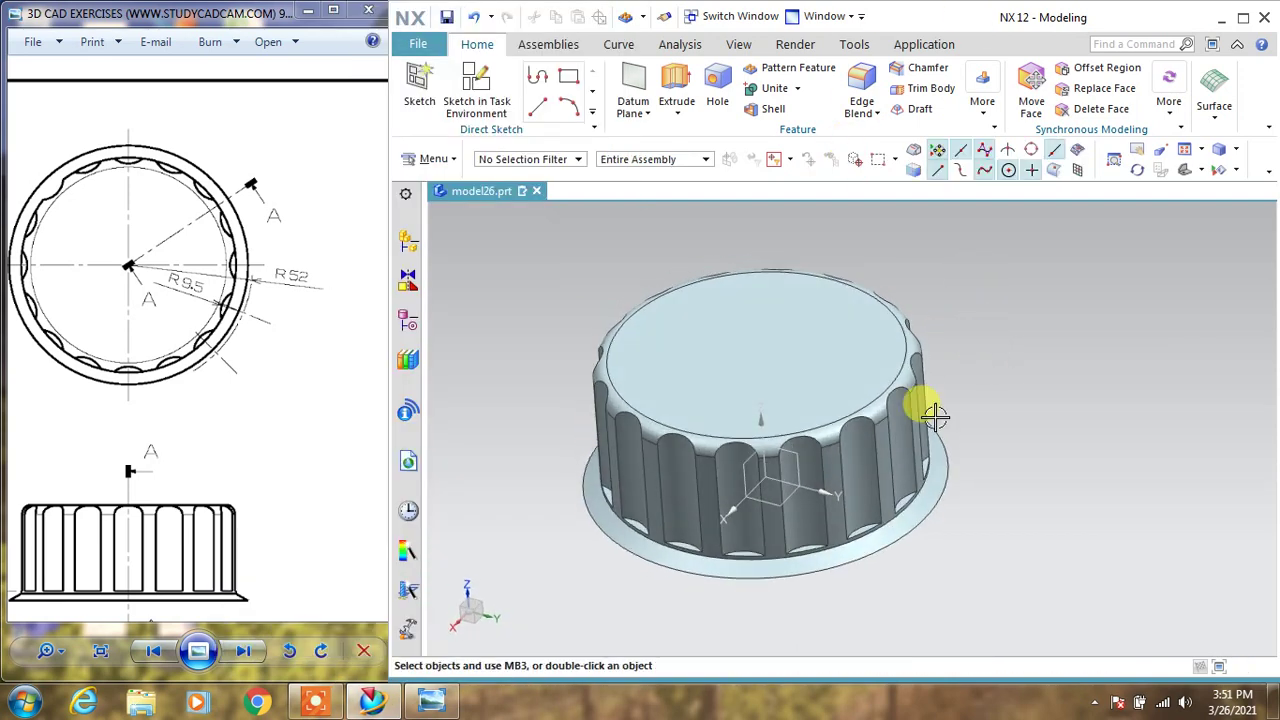
pyautogui.moveTo(1000, 445)
pyautogui.mouseDown(button='middle')
pyautogui.moveTo(1004, 367)
pyautogui.moveTo(1000, 417)
pyautogui.mouseUp(button='middle')
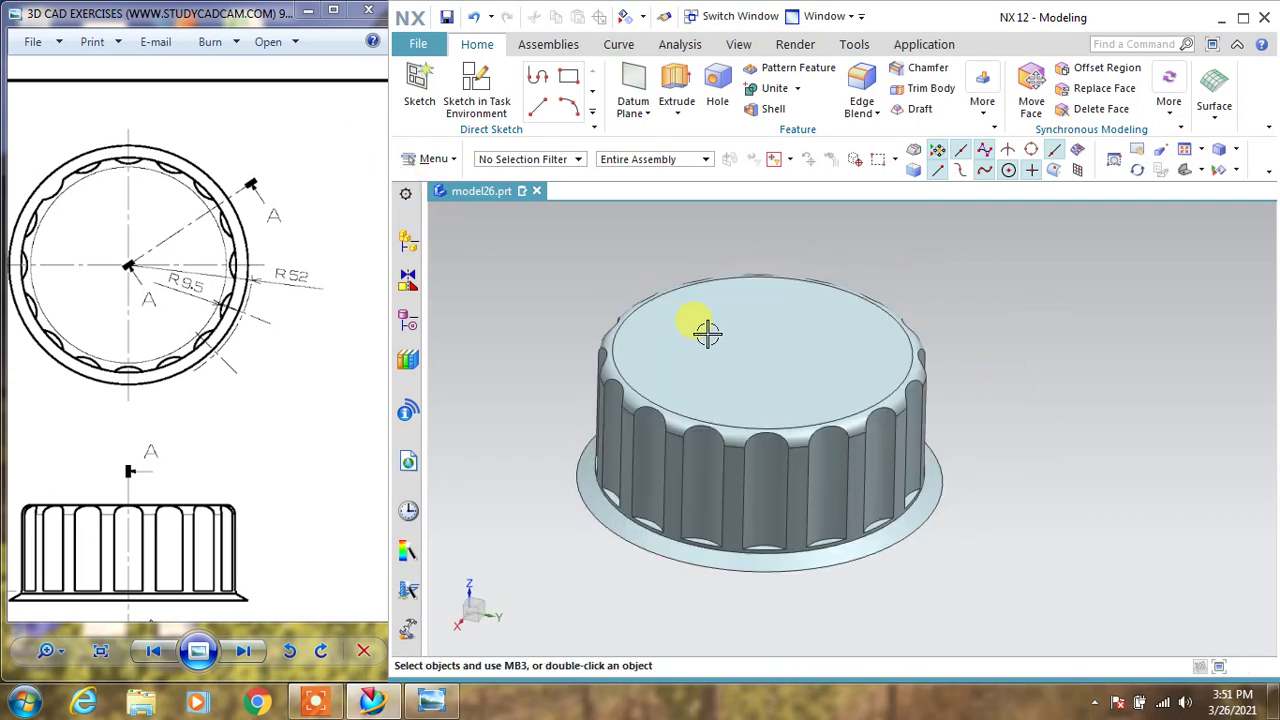
pyautogui.moveTo(261, 229)
pyautogui.mouseDown()
pyautogui.moveTo(330, 240)
pyautogui.moveTo(220, 229)
pyautogui.moveTo(194, 206)
pyautogui.moveTo(228, 226)
pyautogui.mouseUp()
pyautogui.keyDown('ctrl'); pyautogui.scroll(-2, 305, 249); pyautogui.keyUp('ctrl')
pyautogui.moveTo(243, 234); pyautogui.dragTo(188, 248)
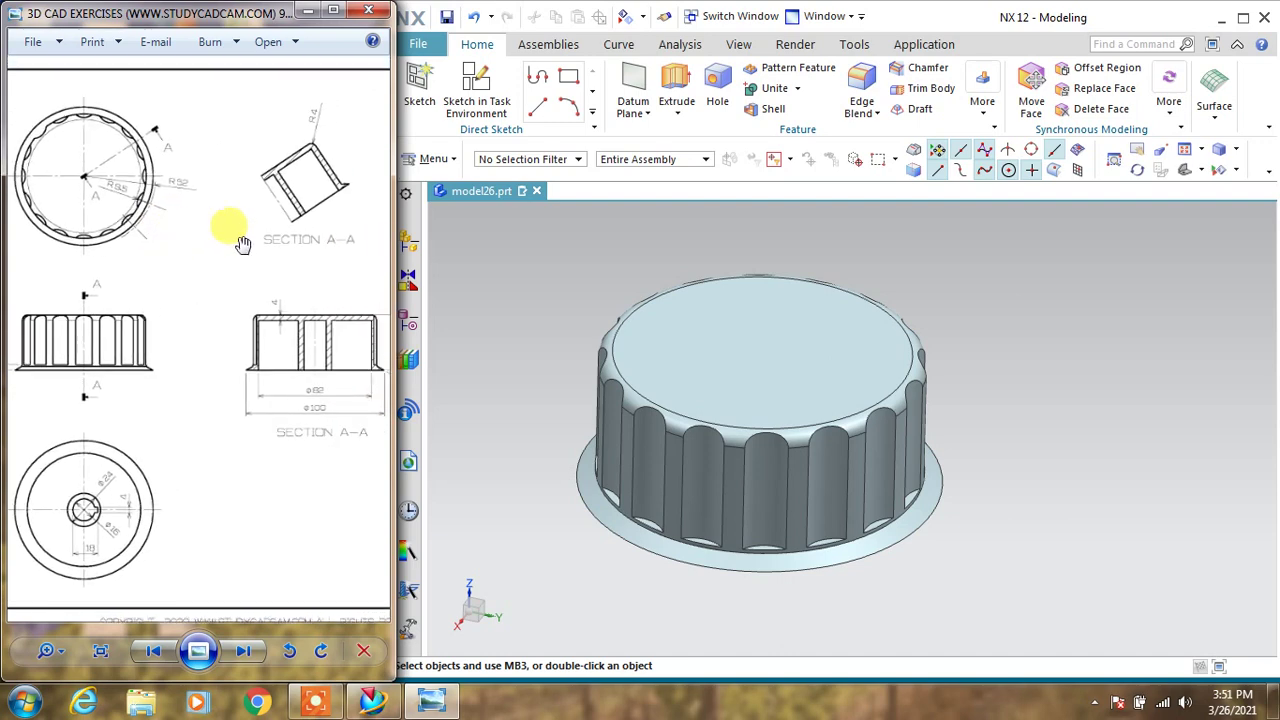
pyautogui.click(606, 208)
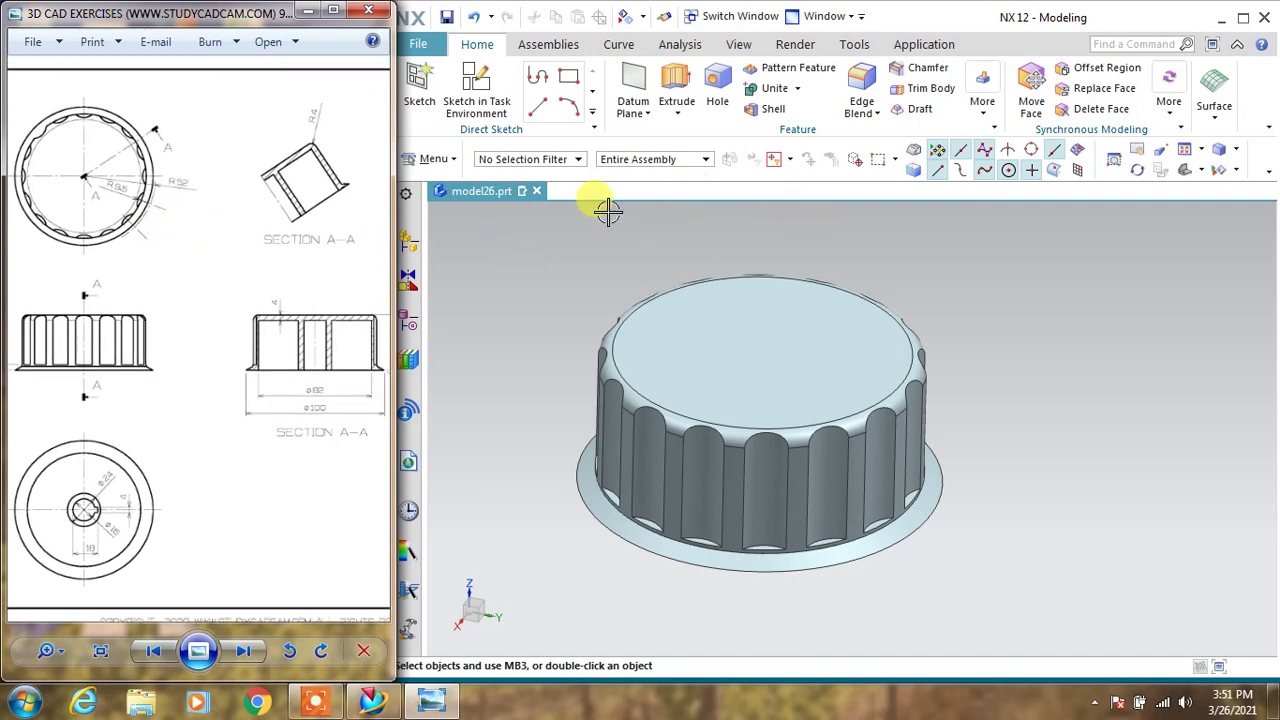